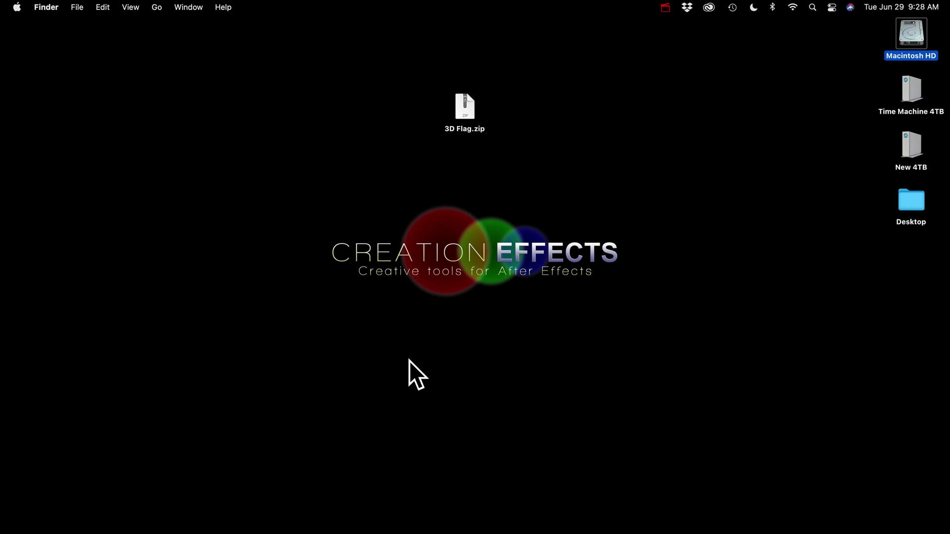
# Unzip 3D Flag.zip and open the resulting 3D Flag folder in Finder.
pyautogui.rightClick(467, 114)
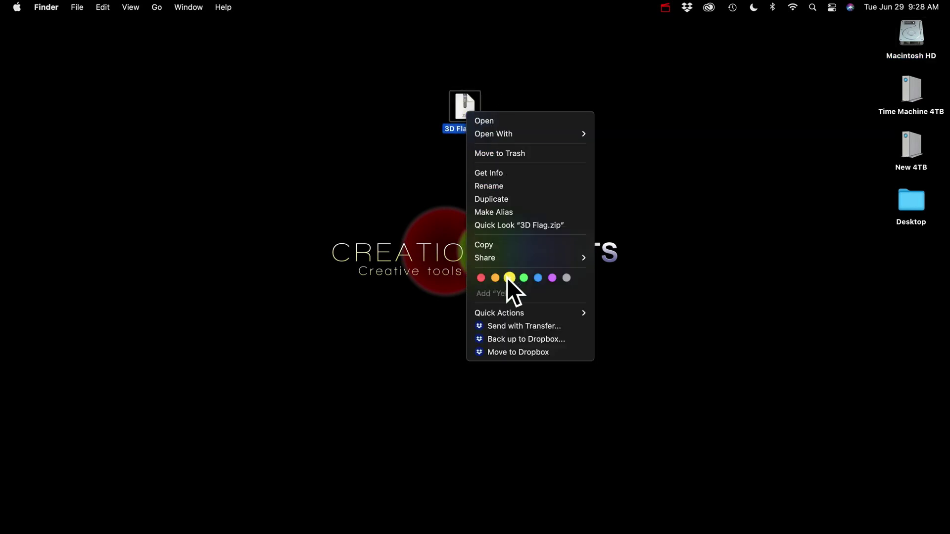
pyautogui.click(427, 116)
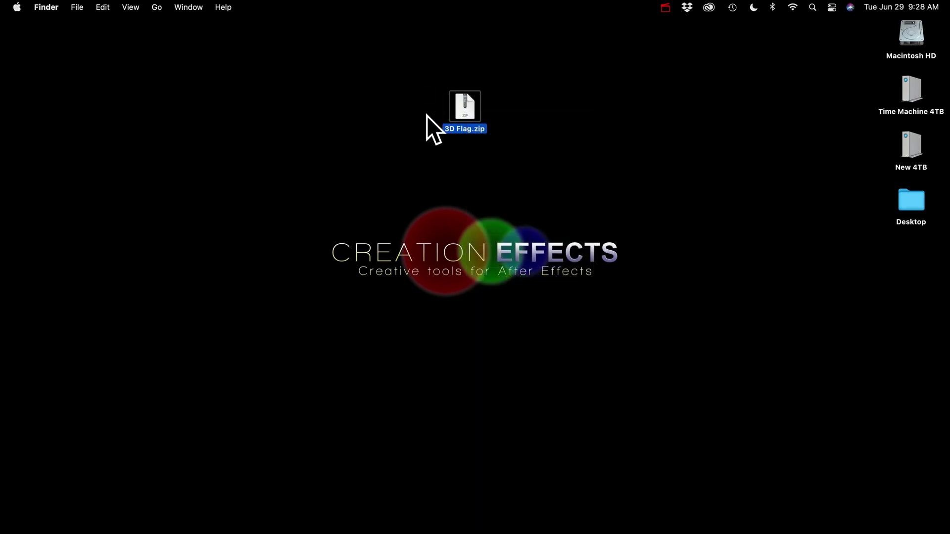
pyautogui.click(426, 114)
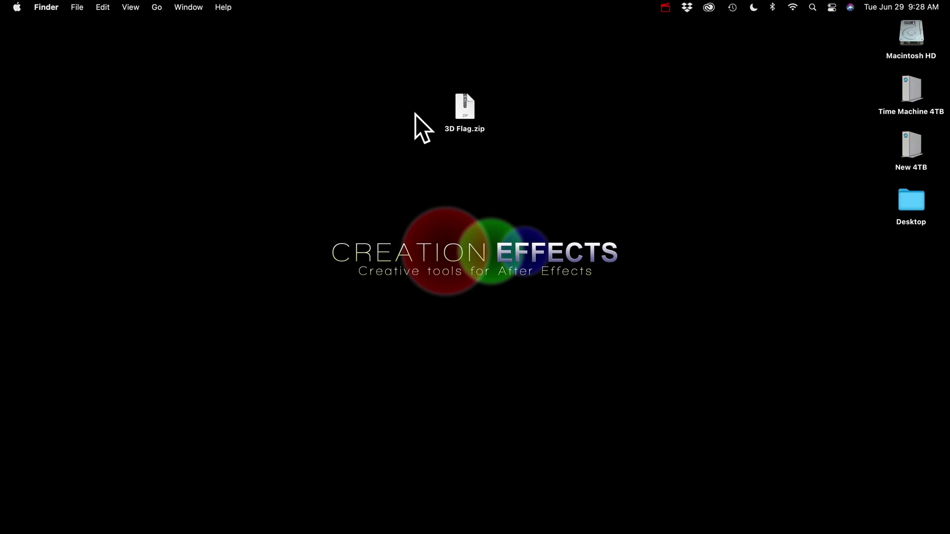
pyautogui.doubleClick(461, 115)
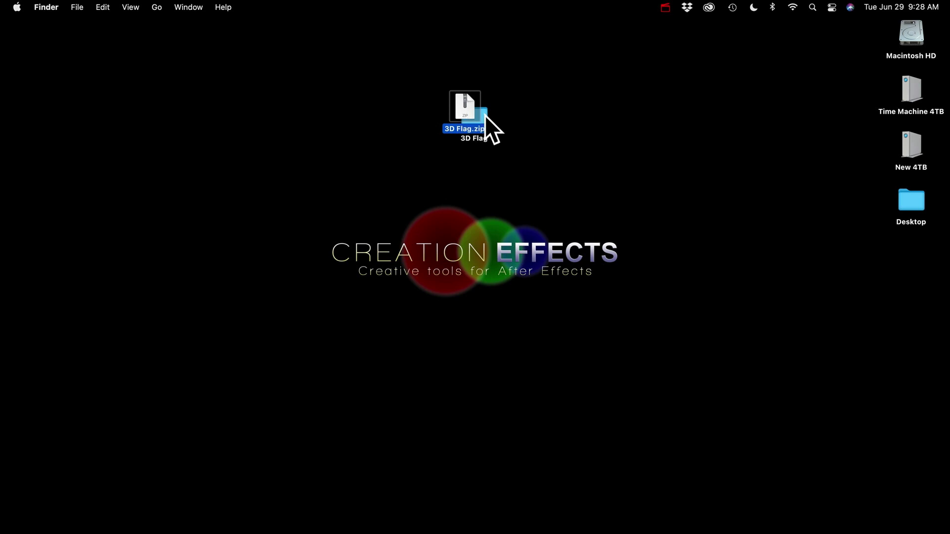
pyautogui.moveTo(485, 114); pyautogui.dragTo(548, 94)
pyautogui.doubleClick(547, 96)
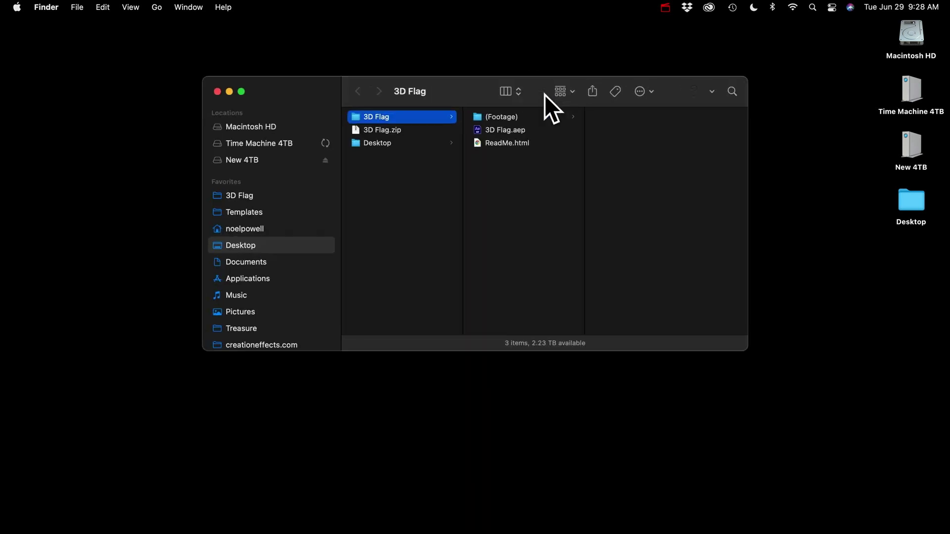
# Open 3D Flag.aep, then the Put Your Flag Image Here precomp under Flag (1000x500) > Precomps.
pyautogui.click(487, 130)
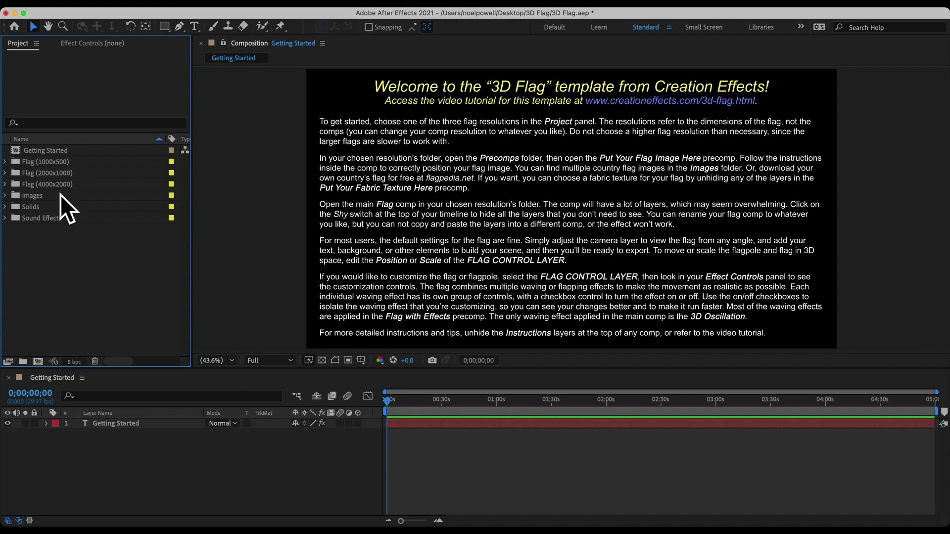
pyautogui.click(41, 161)
pyautogui.click(40, 173)
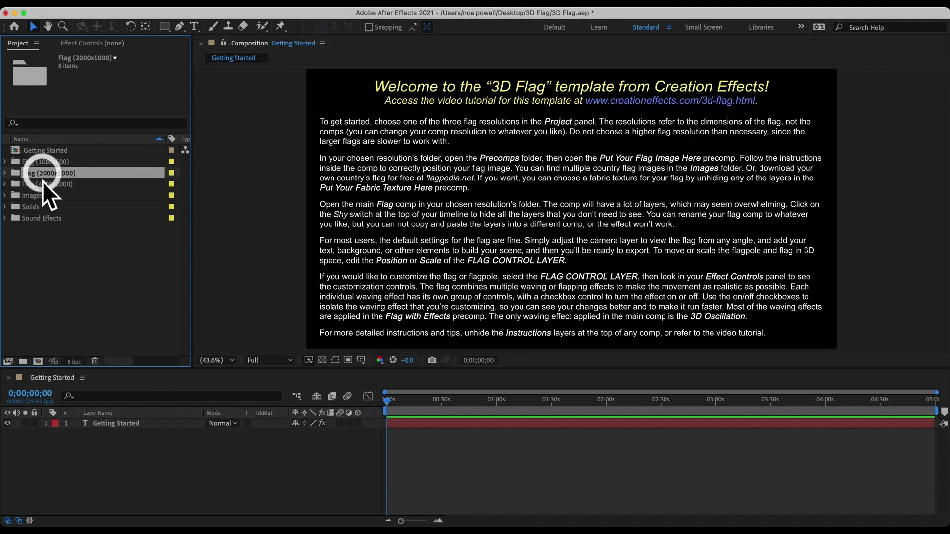
pyautogui.click(43, 185)
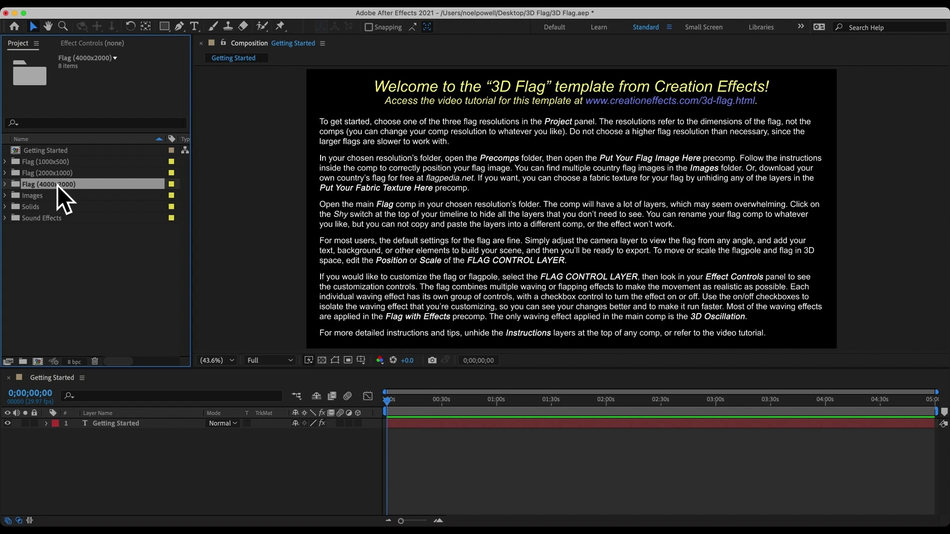
pyautogui.click(51, 161)
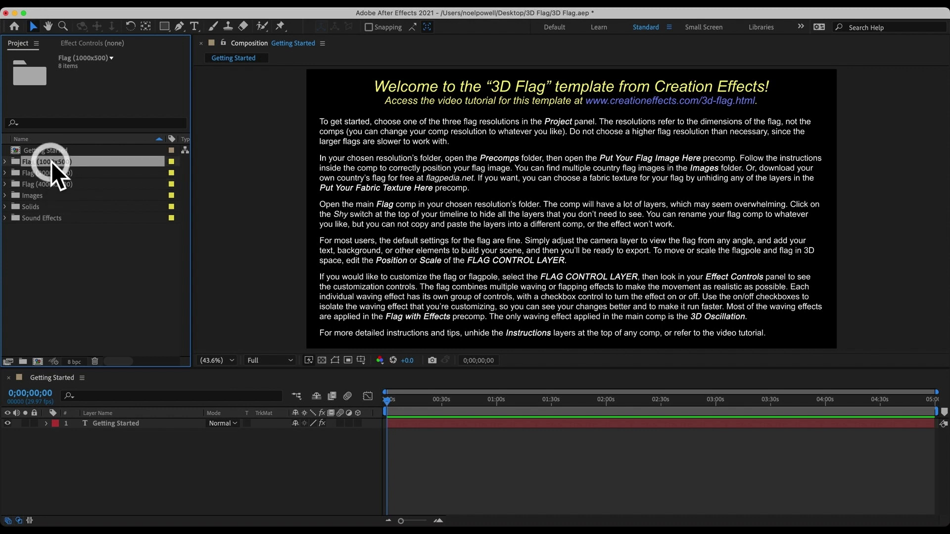
pyautogui.click(6, 161)
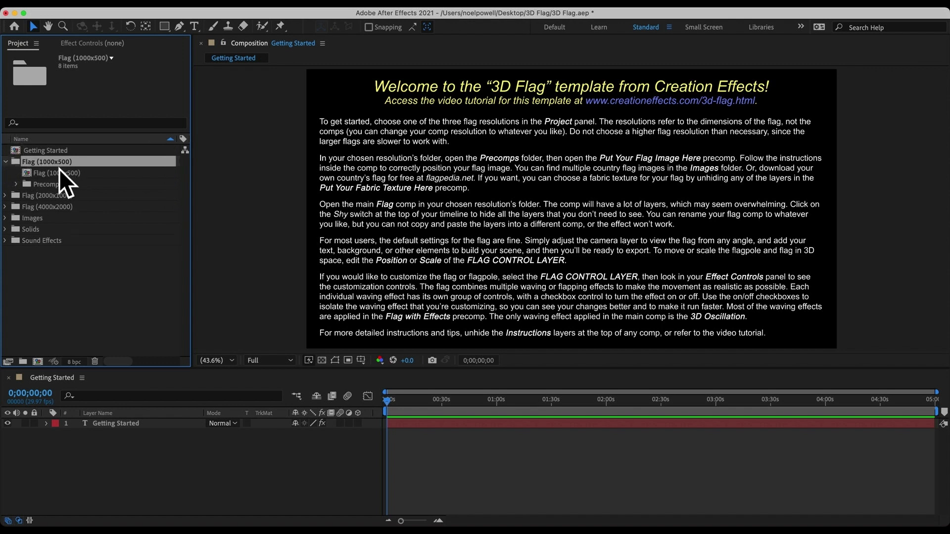
pyautogui.click(16, 184)
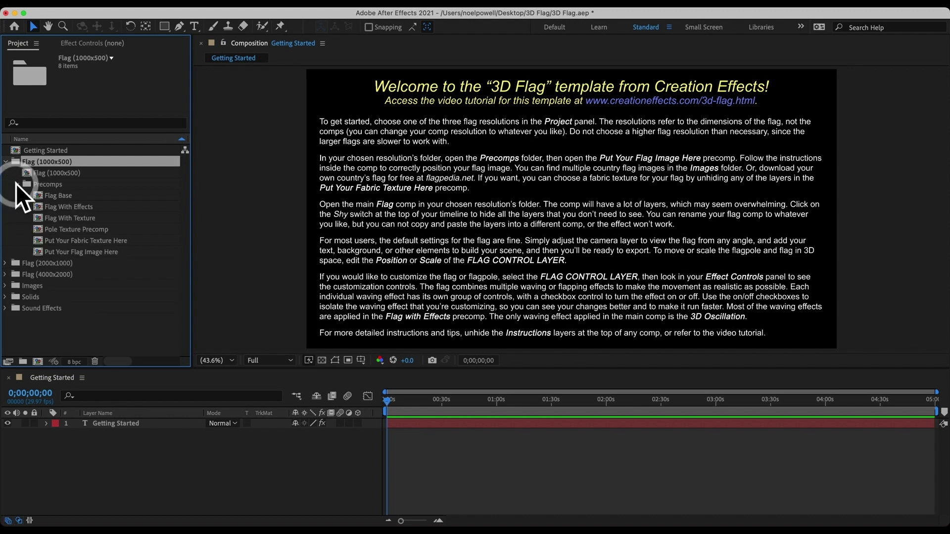
pyautogui.doubleClick(79, 252)
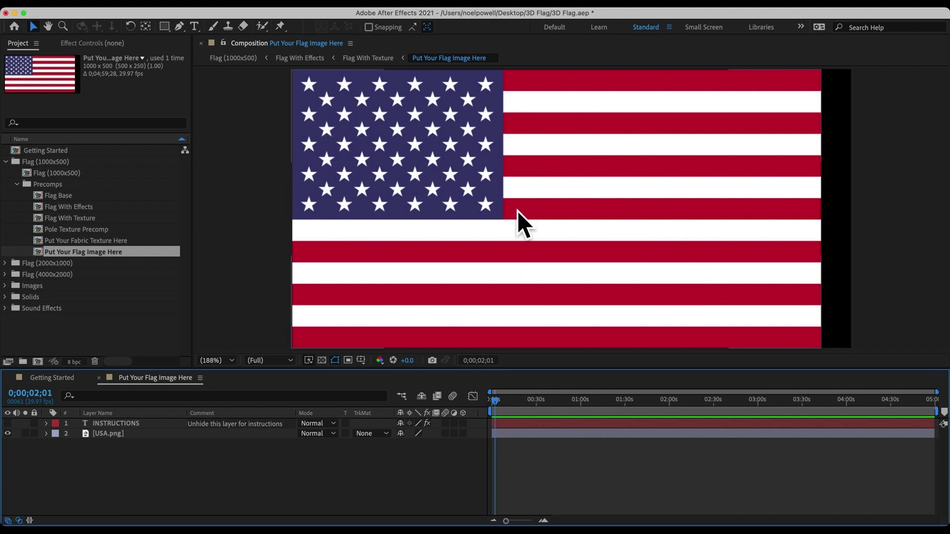
# Replace the USA.png layer with CFX-Logo.jpg from the Images folder.
pyautogui.click(103, 432)
pyautogui.press('Delete')
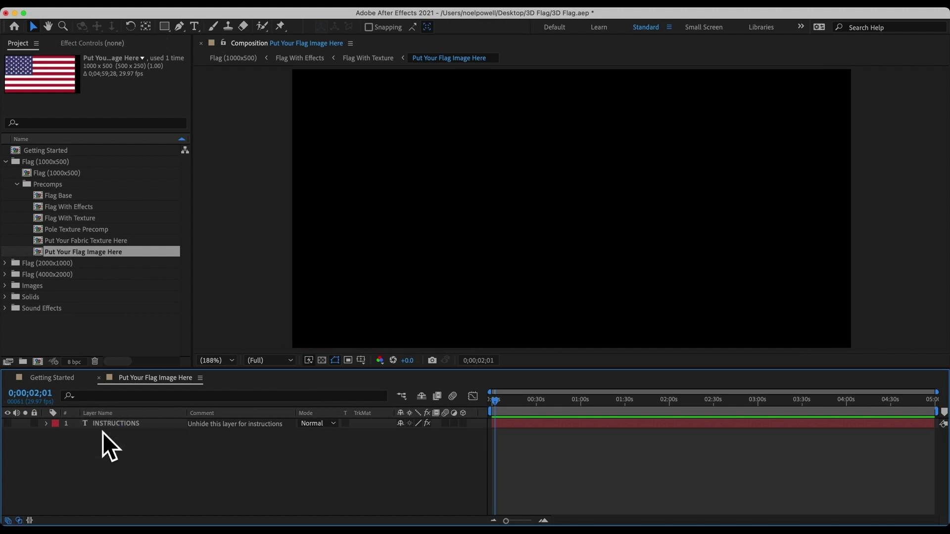
pyautogui.click(6, 285)
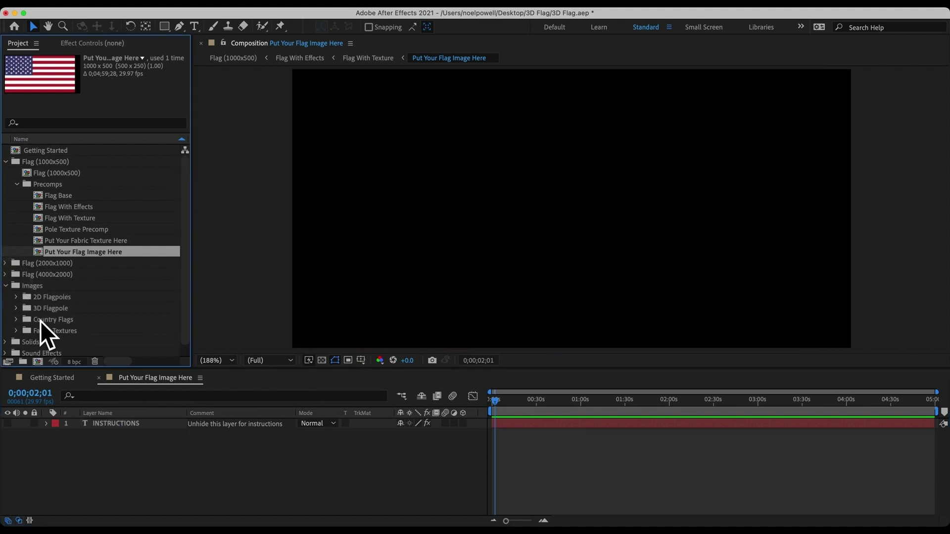
pyautogui.click(16, 319)
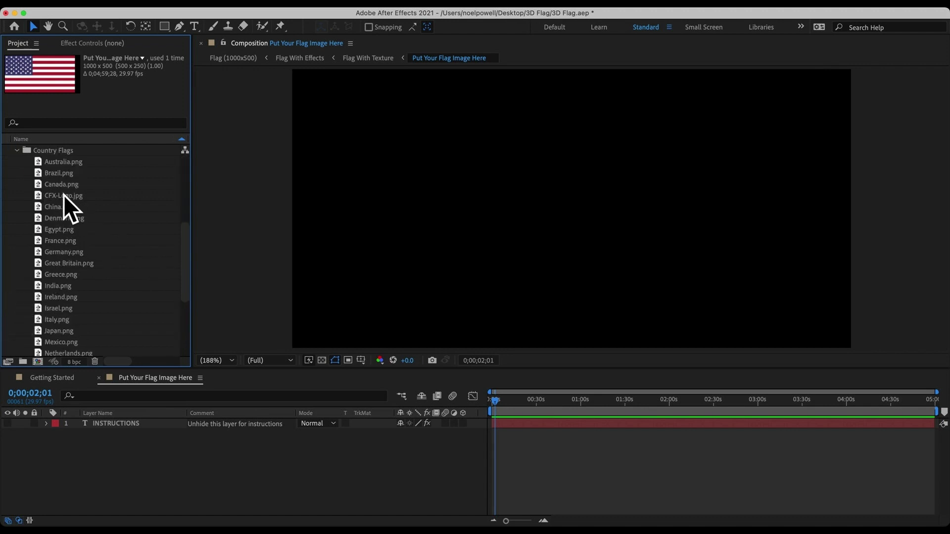
pyautogui.moveTo(64, 195); pyautogui.dragTo(132, 435)
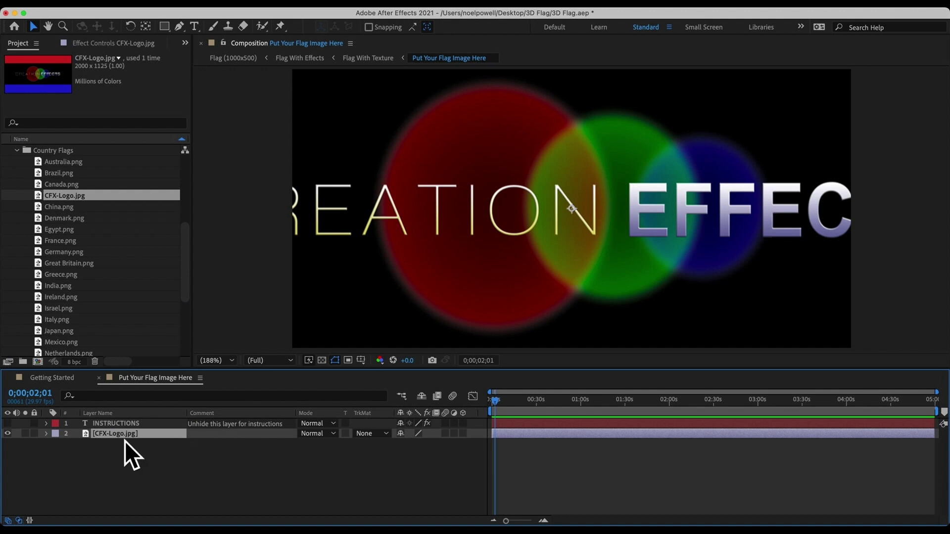
pyautogui.scroll(-5, 91, 244)
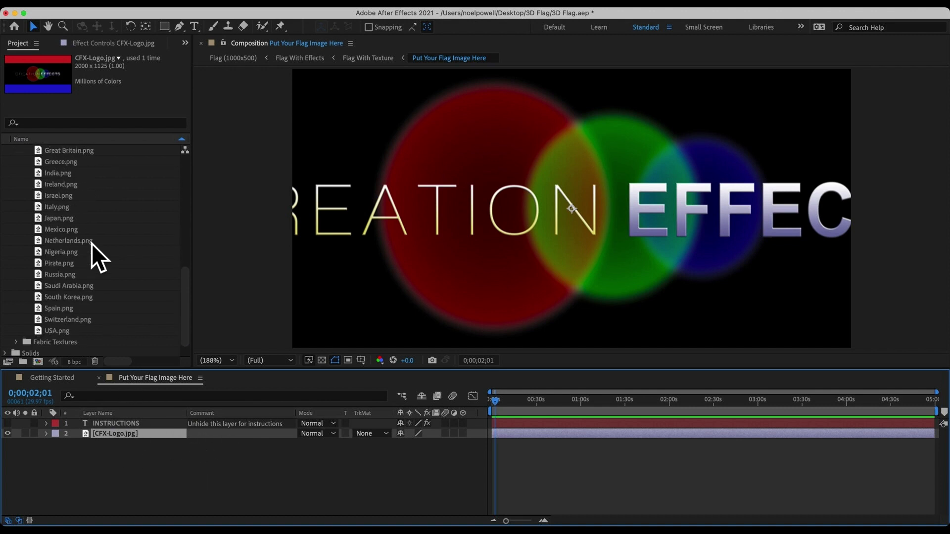
pyautogui.scroll(4, 91, 243)
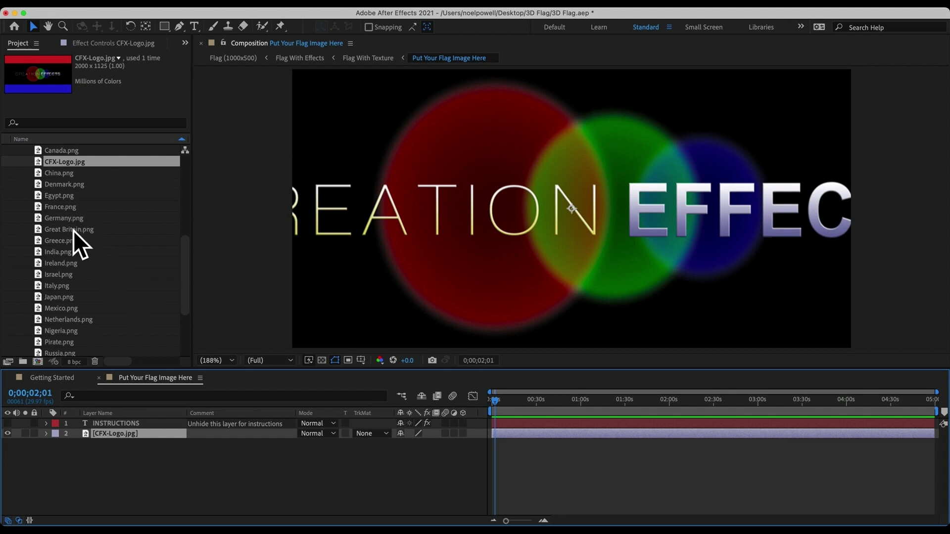
pyautogui.scroll(2, 73, 231)
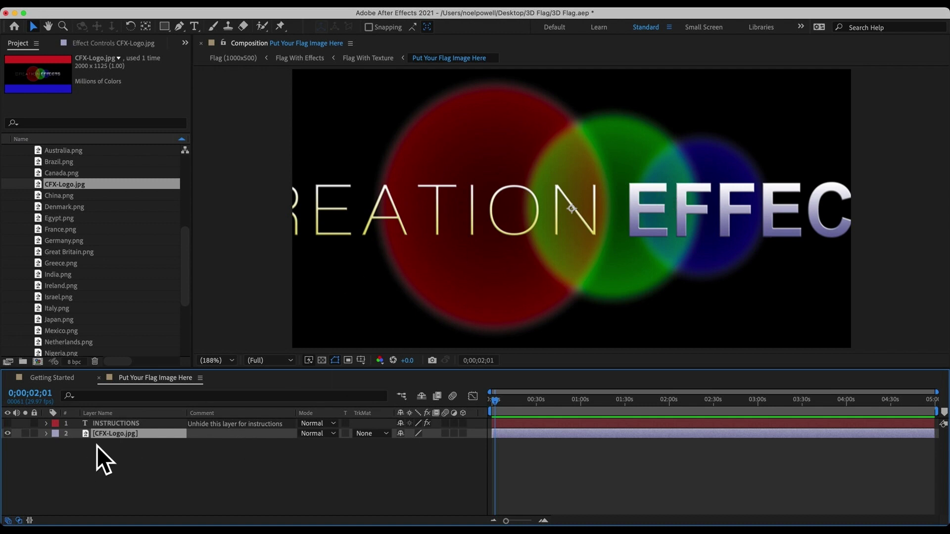
pyautogui.press('s')
# Scale the CFX-Logo layer to 45% and shift it left so its bands span the frame.
pyautogui.moveTo(418, 448); pyautogui.dragTo(389, 452)
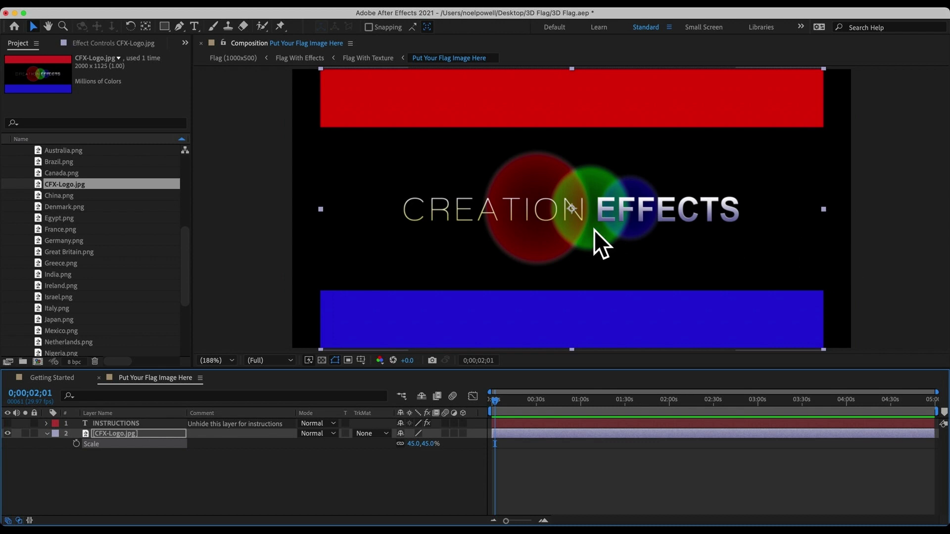
pyautogui.moveTo(604, 142); pyautogui.dragTo(574, 144)
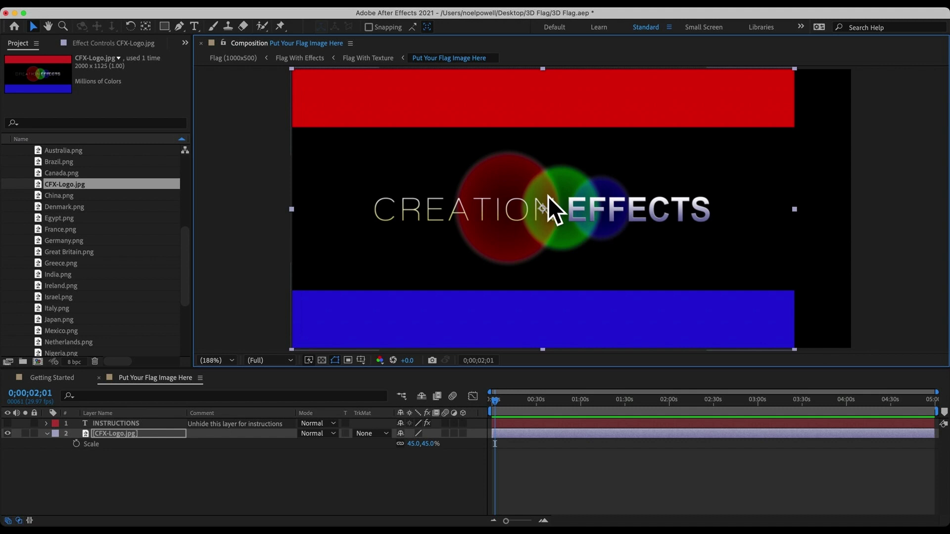
# Confirm the composition width of 1000 px in Composition Settings and view the comp at 100%.
pyautogui.click(165, 5)
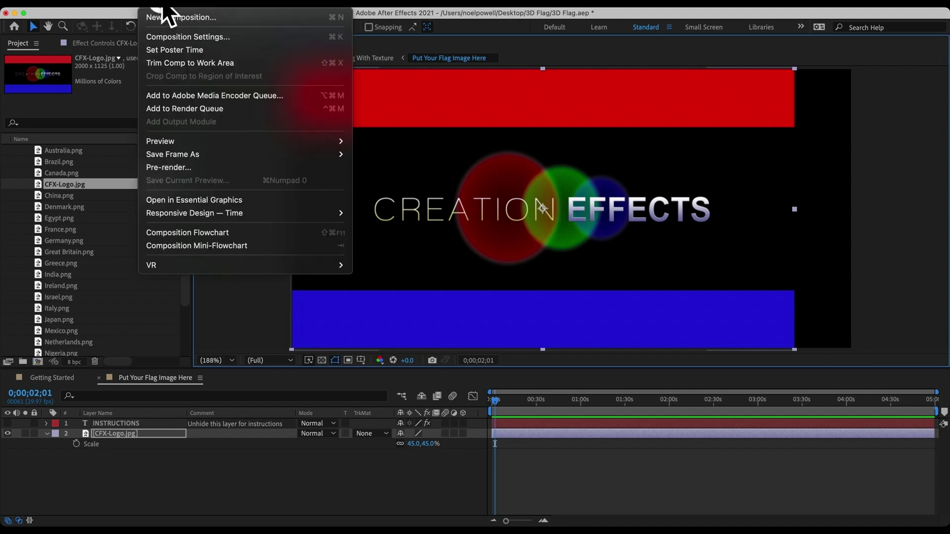
pyautogui.click(166, 36)
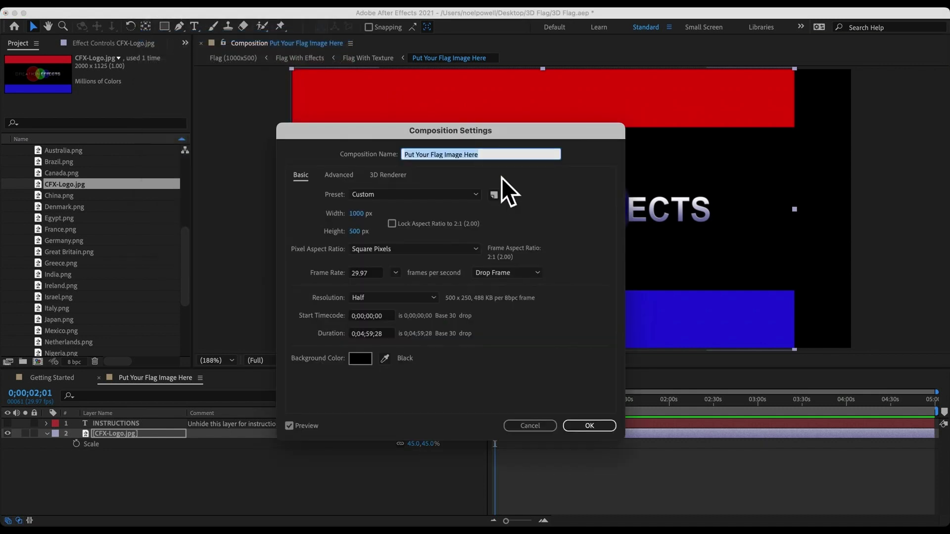
pyautogui.click(359, 214)
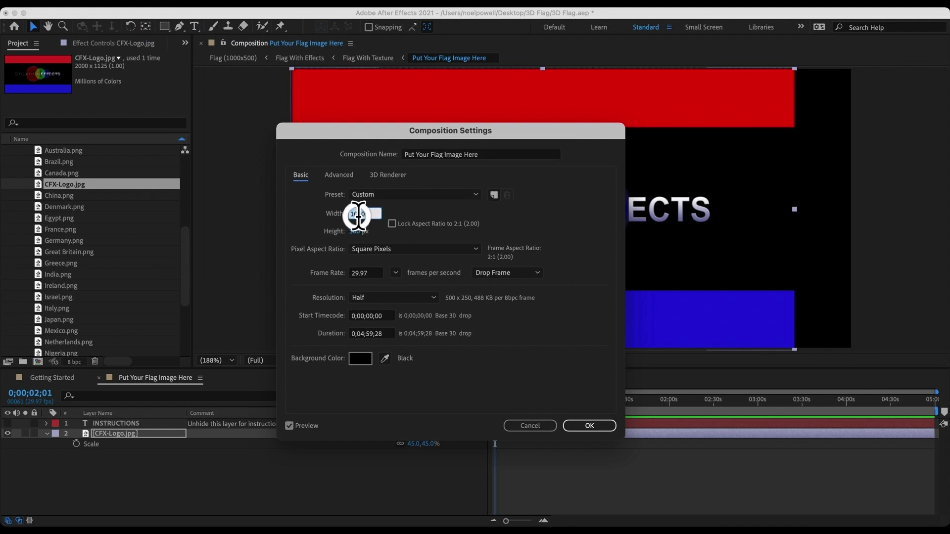
pyautogui.click(396, 214)
pyautogui.click(596, 423)
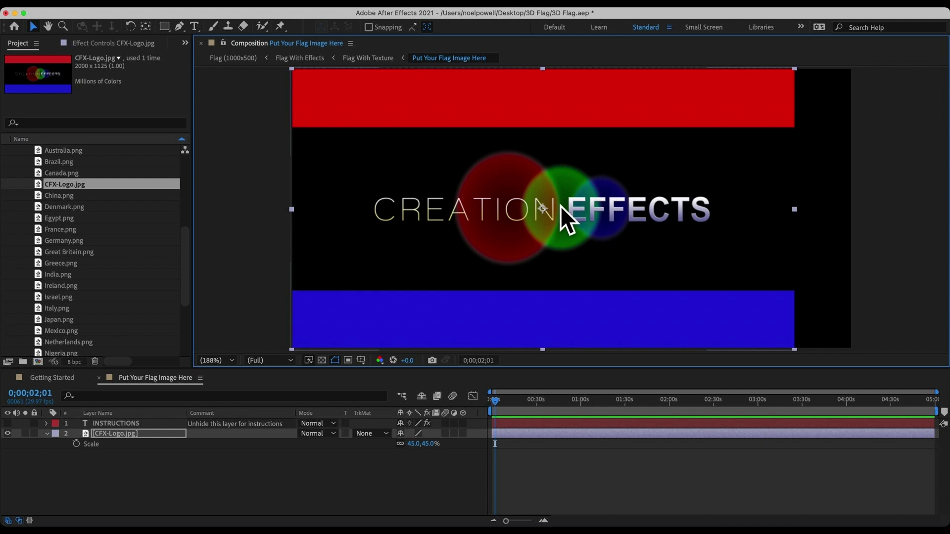
pyautogui.press('/')
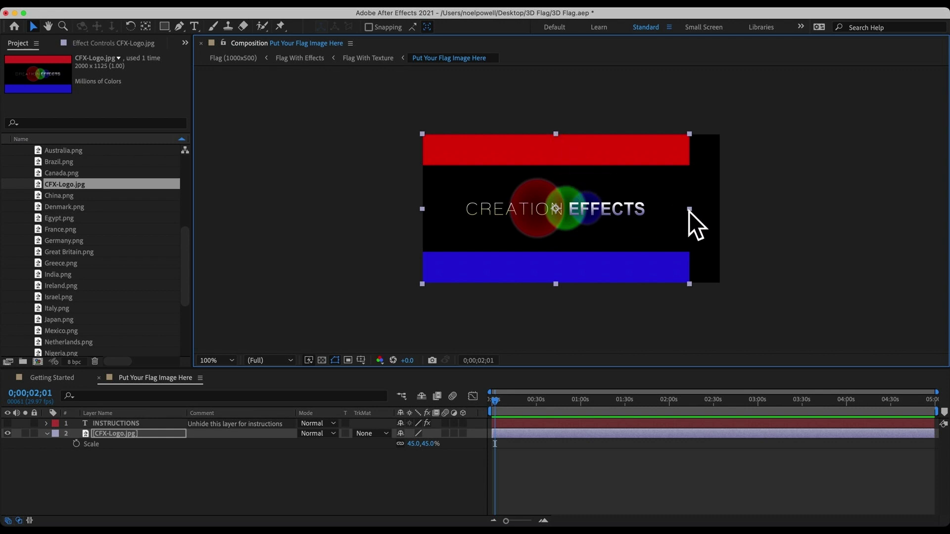
# Draw a mask around the logo with the Pen tool, then as a rectangle.
pyautogui.click(179, 27)
pyautogui.click(408, 131)
pyautogui.click(583, 131)
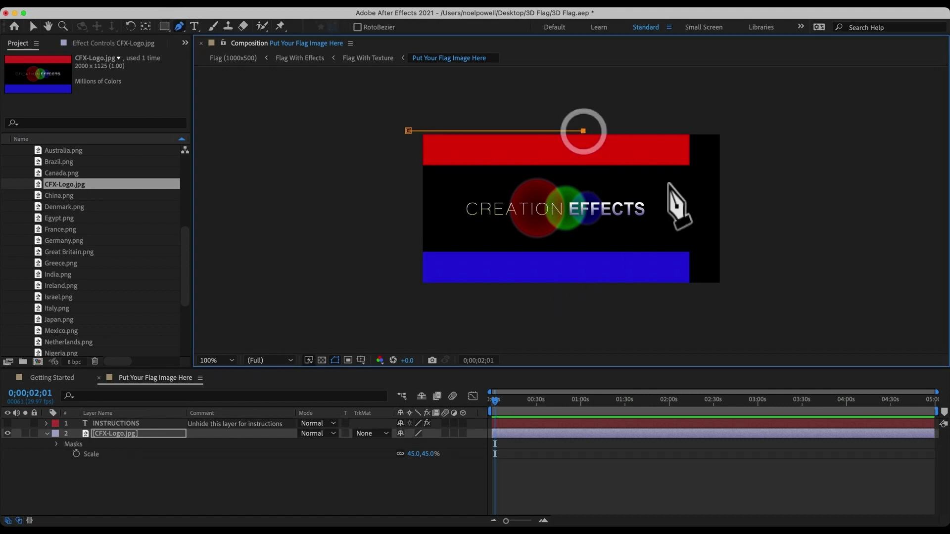
pyautogui.click(689, 209)
pyautogui.click(586, 288)
pyautogui.click(417, 288)
pyautogui.click(408, 131)
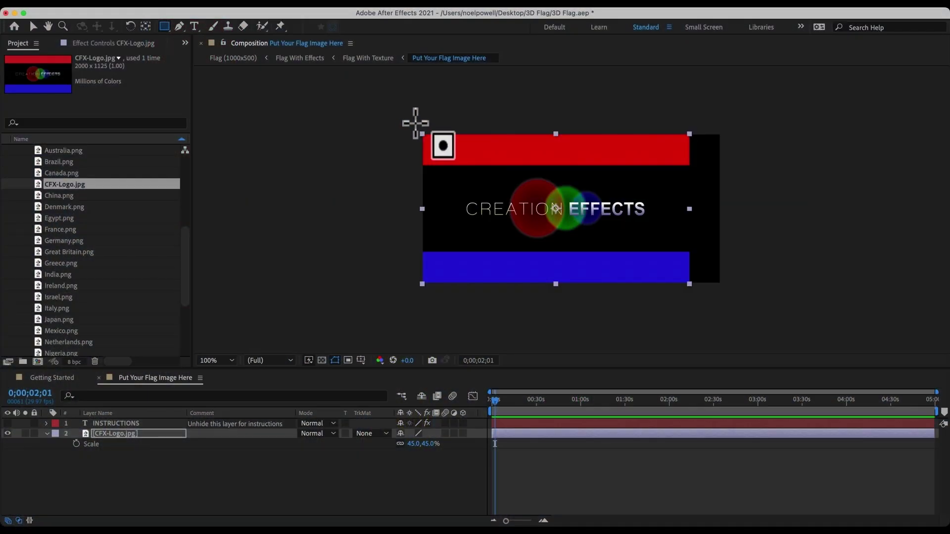
pyautogui.moveTo(414, 120); pyautogui.dragTo(478, 310)
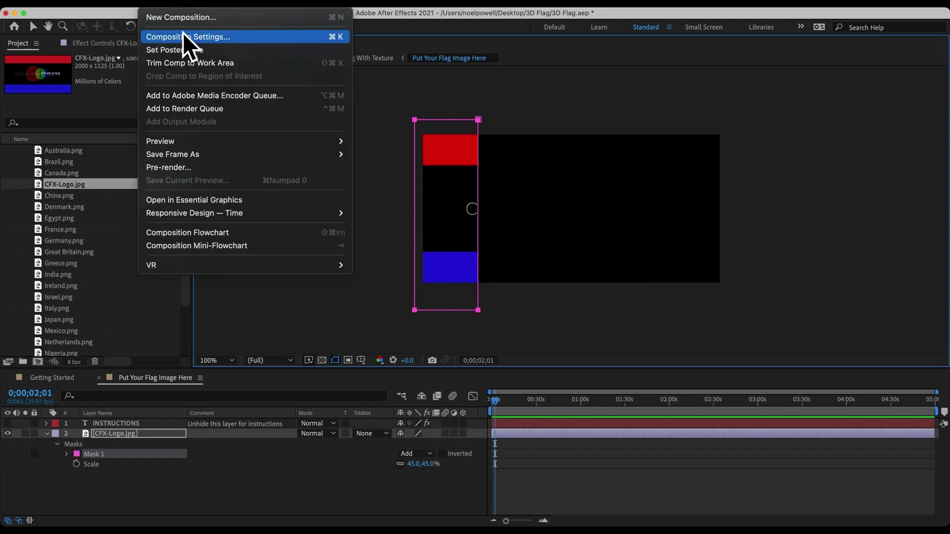
# Reopen Composition Settings without changes, then delete Mask 1 to reveal the full logo.
pyautogui.click(188, 36)
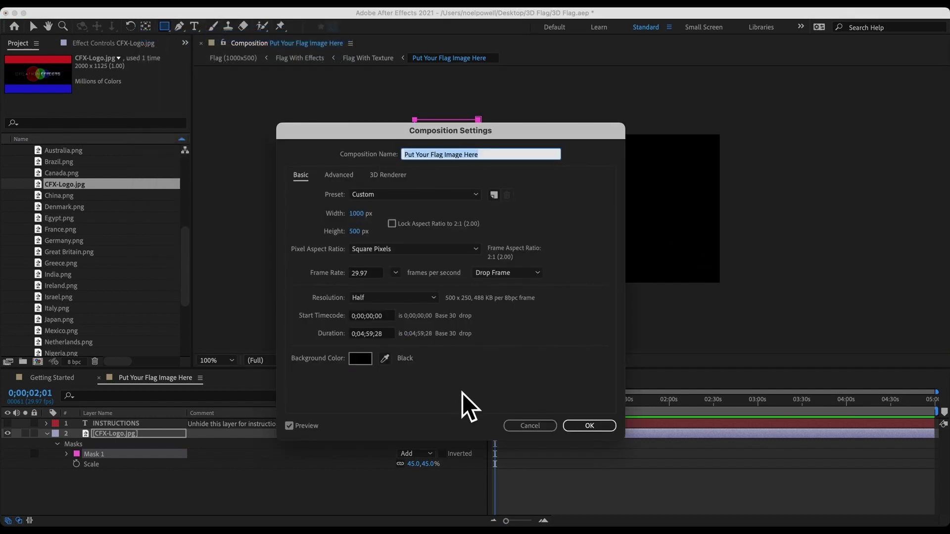
pyautogui.click(517, 426)
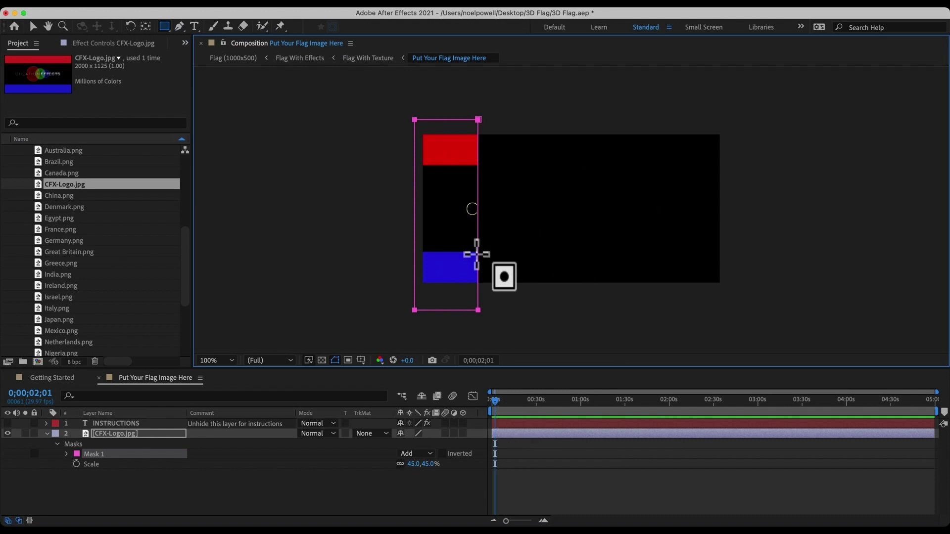
pyautogui.click(95, 453)
pyautogui.press('Delete')
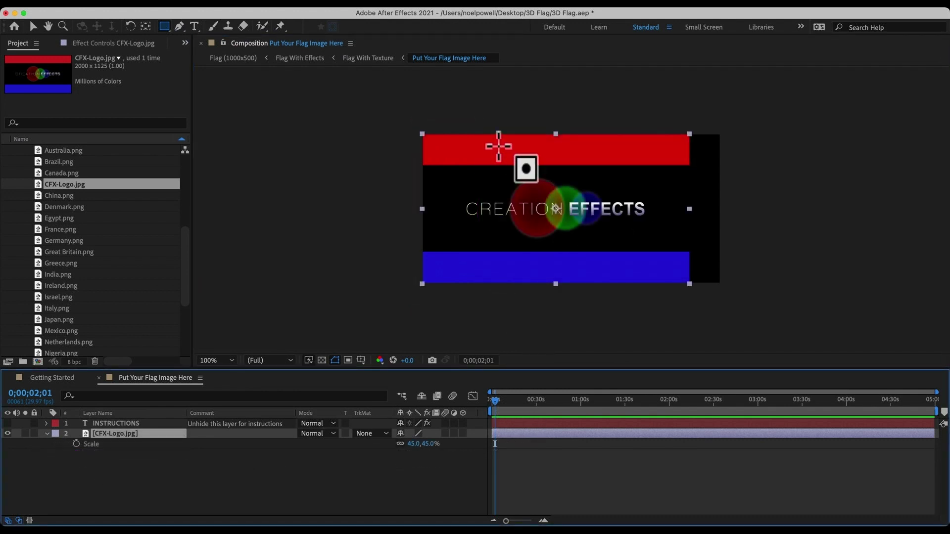
pyautogui.press('super+t')
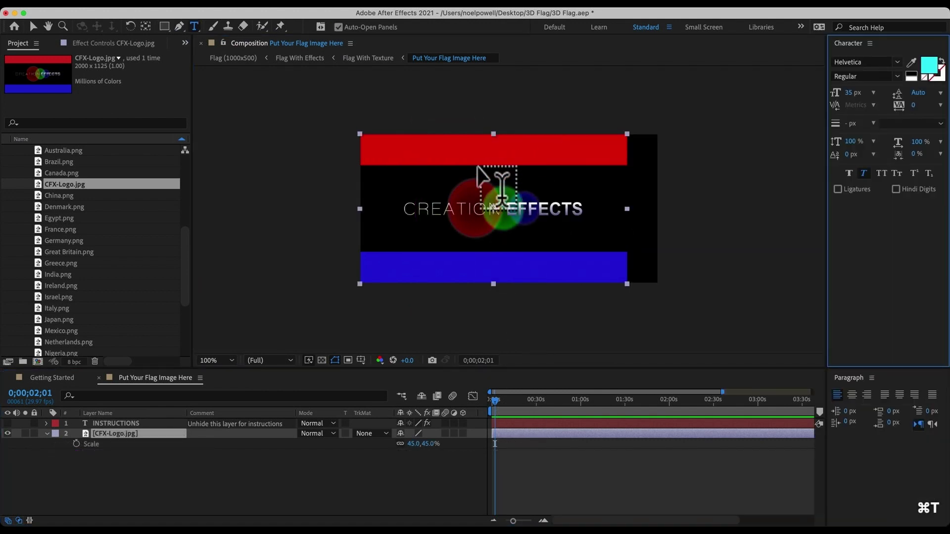
pyautogui.click(417, 170)
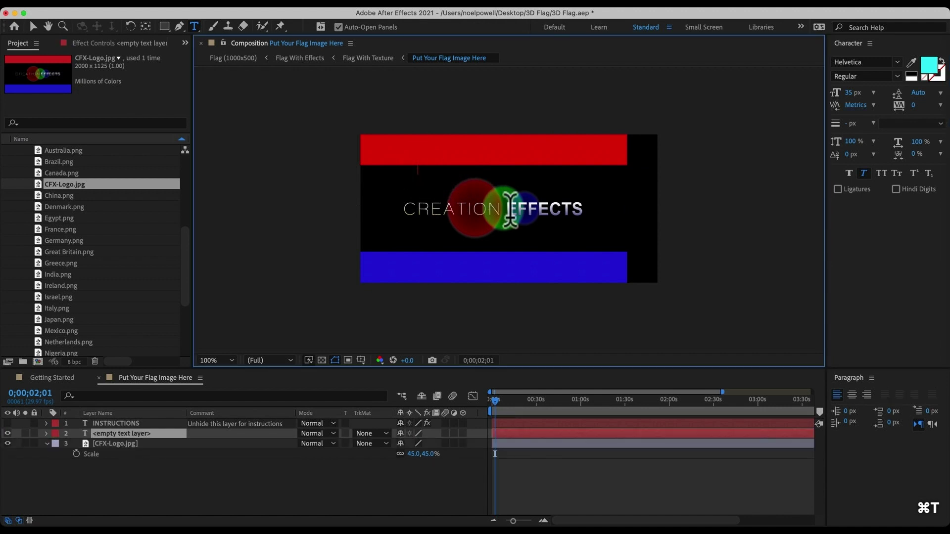
pyautogui.write('Creatio')
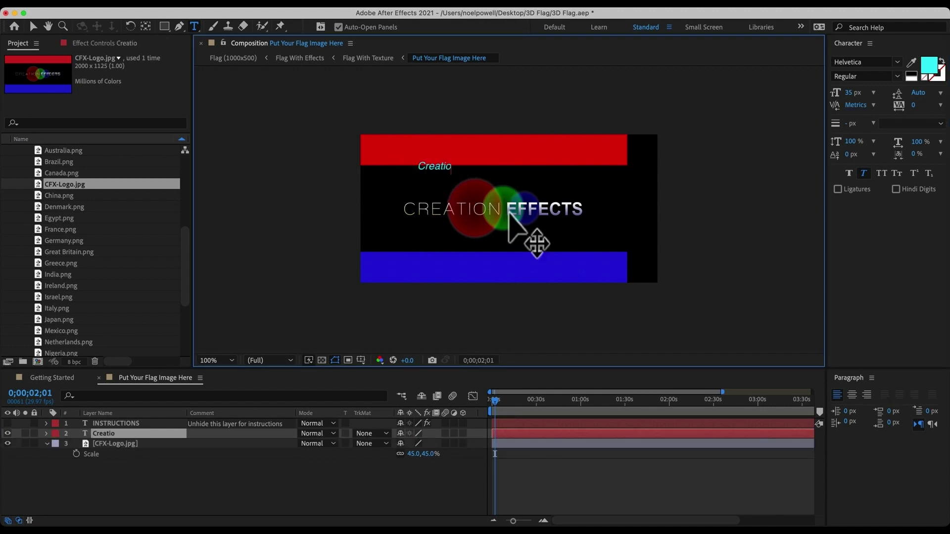
pyautogui.write('n Effects')
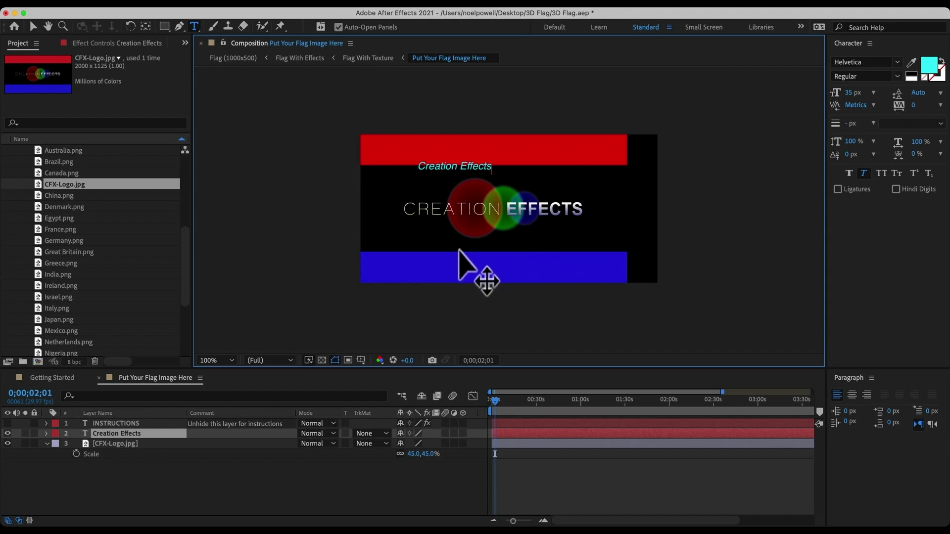
pyautogui.click(108, 435)
pyautogui.press('Delete')
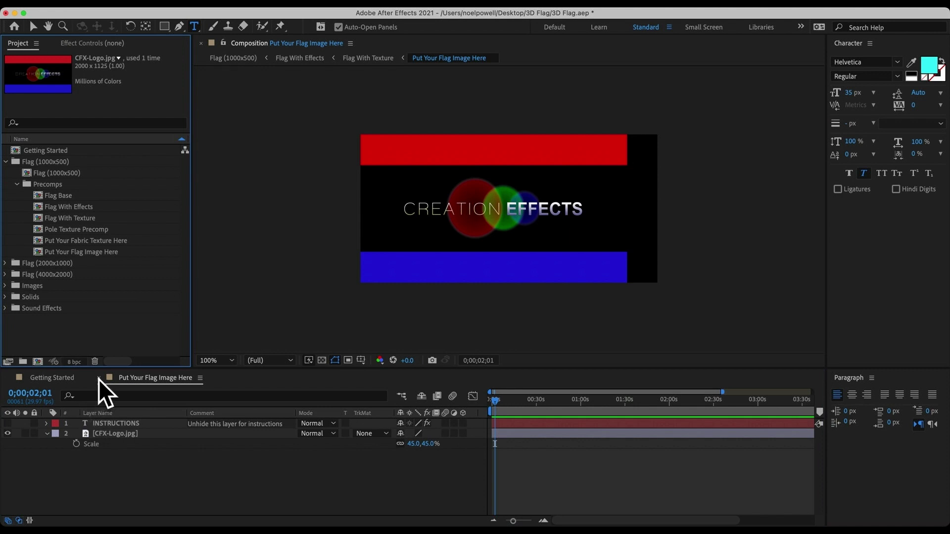
# Preview each fabric texture in Put Your Fabric Texture Here, leaving Fabric Texture 3 visible, then close it.
pyautogui.click(81, 240)
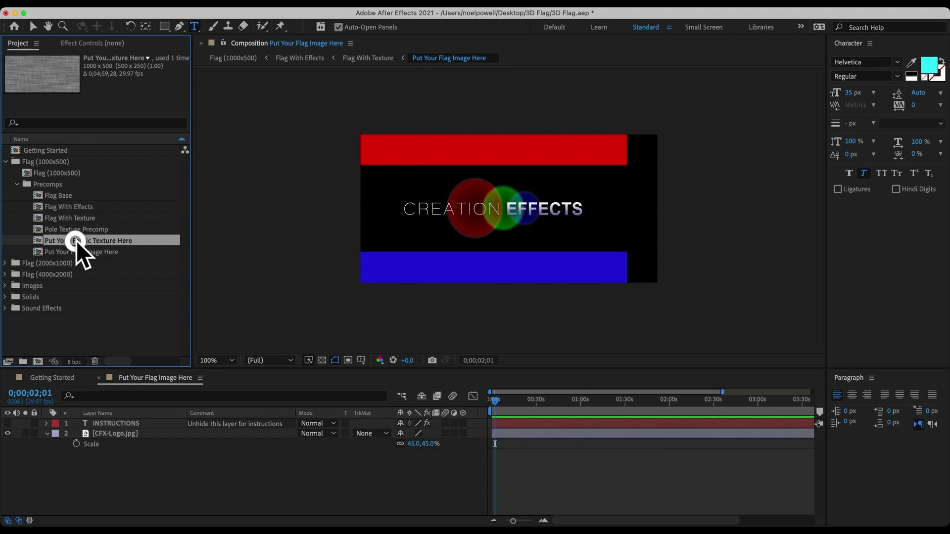
pyautogui.doubleClick(77, 241)
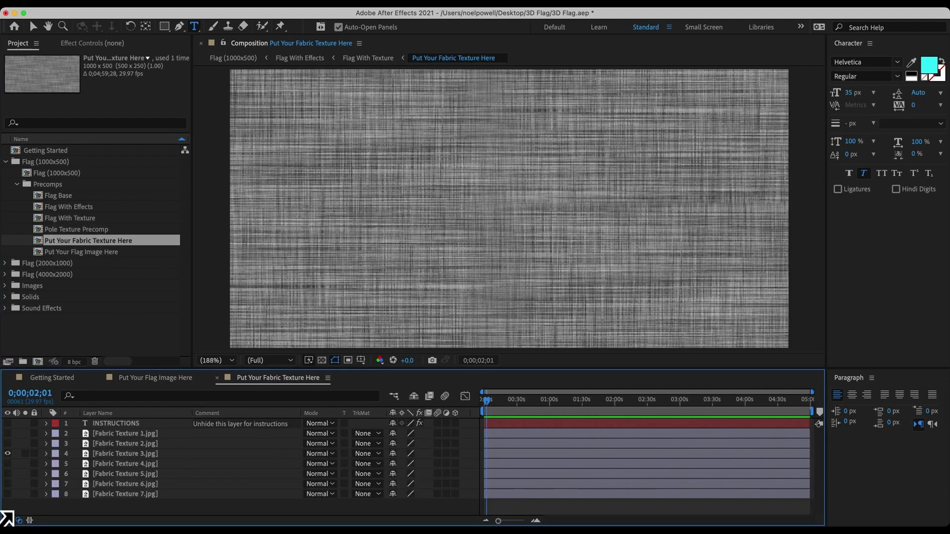
pyautogui.click(7, 454)
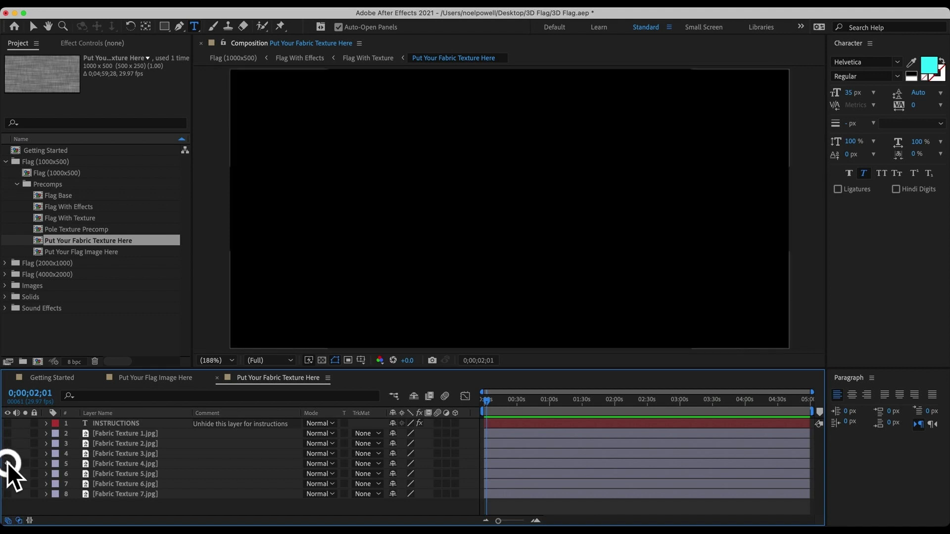
pyautogui.click(8, 463)
pyautogui.click(8, 463)
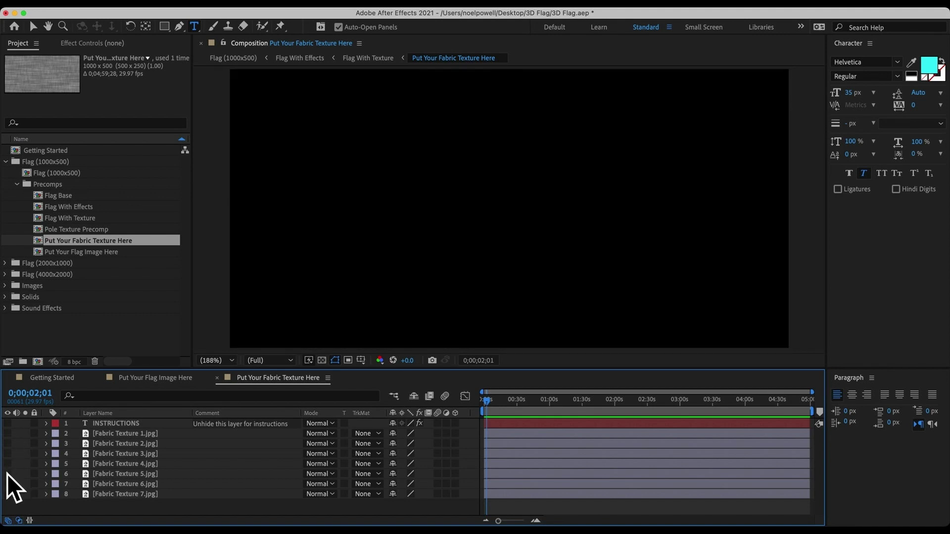
pyautogui.click(7, 473)
pyautogui.click(8, 474)
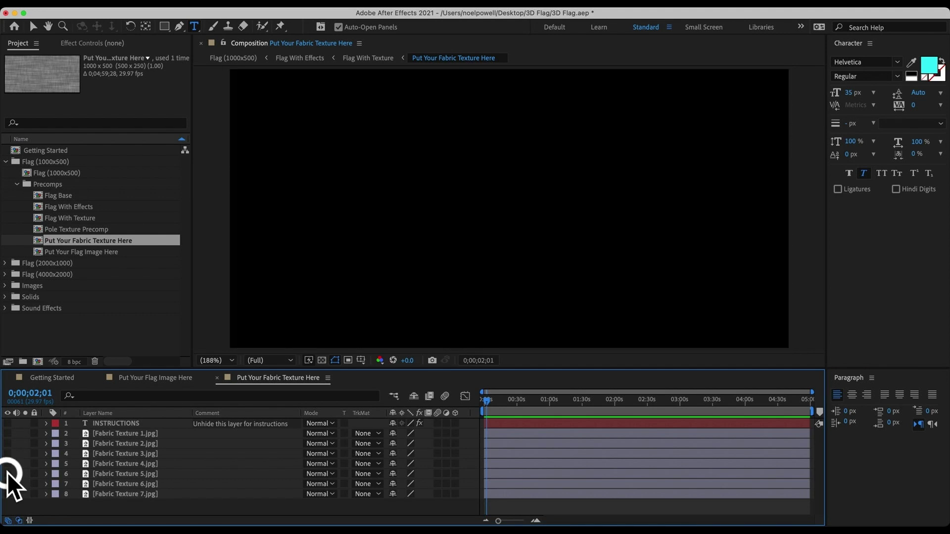
pyautogui.click(8, 444)
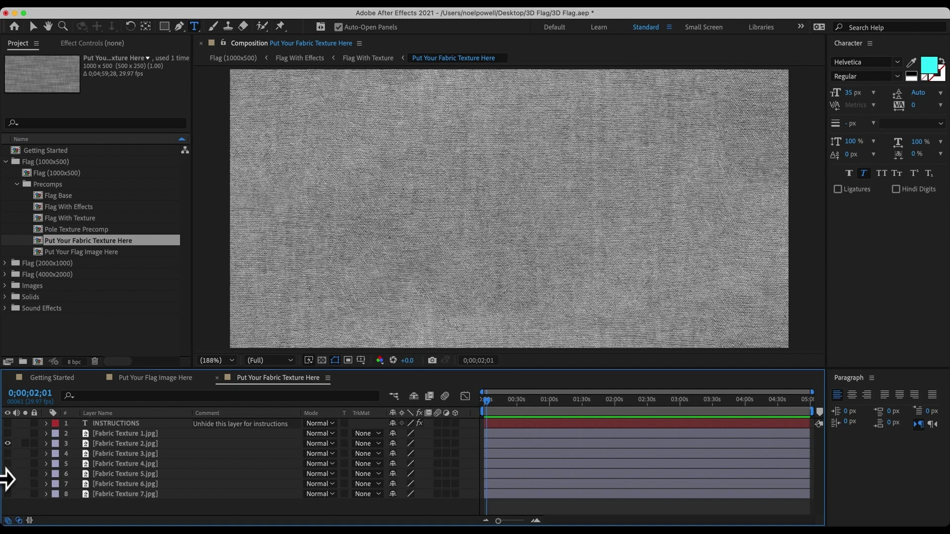
pyautogui.click(7, 443)
pyautogui.click(7, 453)
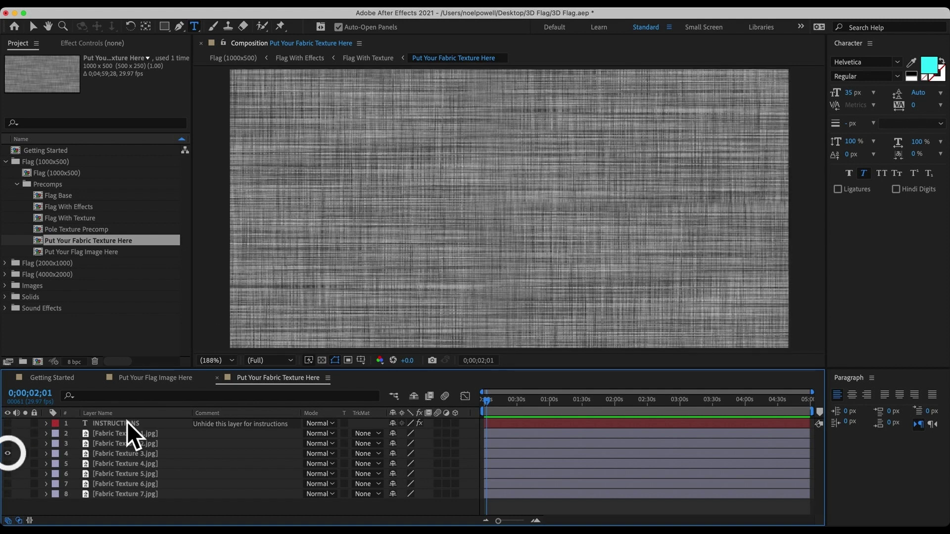
pyautogui.click(217, 377)
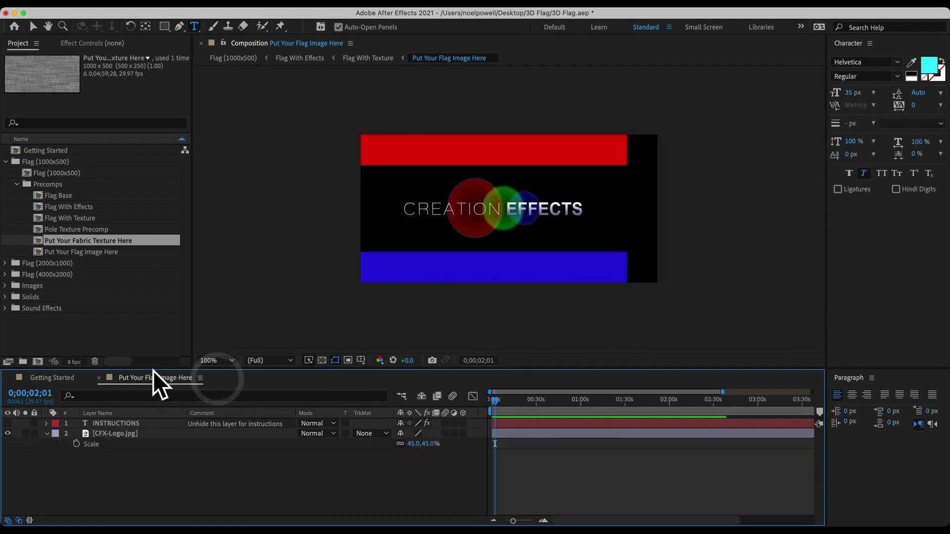
# Close the flag image comp, collapse Precomps, and open the Flag (1000x500) comp.
pyautogui.click(99, 378)
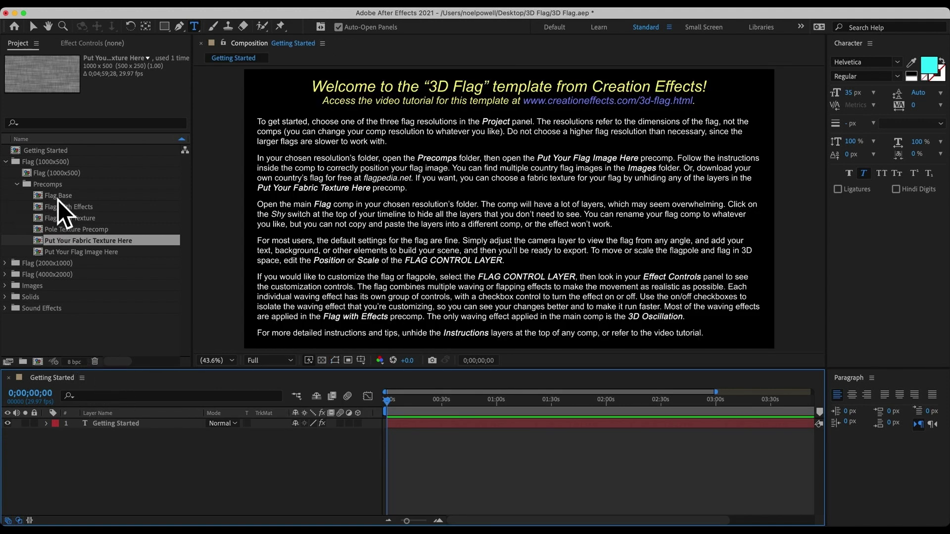
pyautogui.click(17, 184)
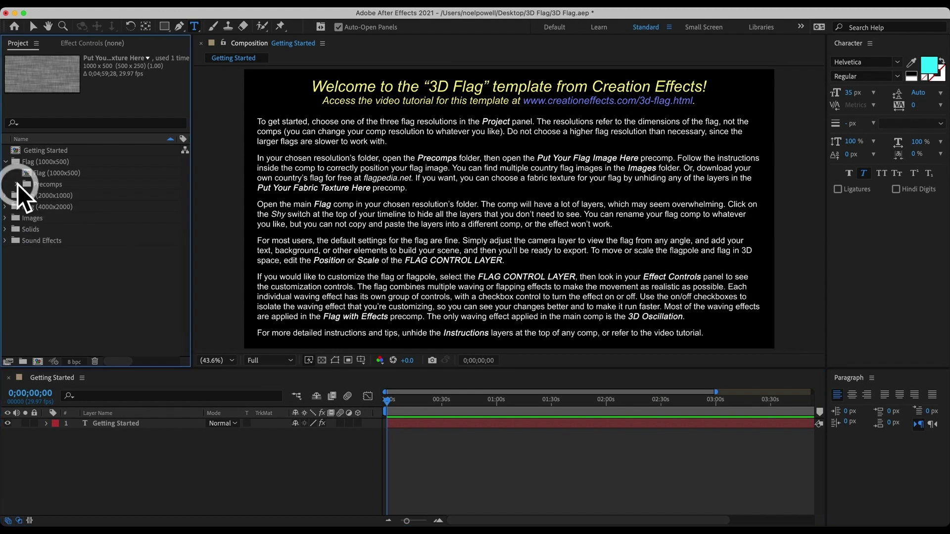
pyautogui.doubleClick(46, 173)
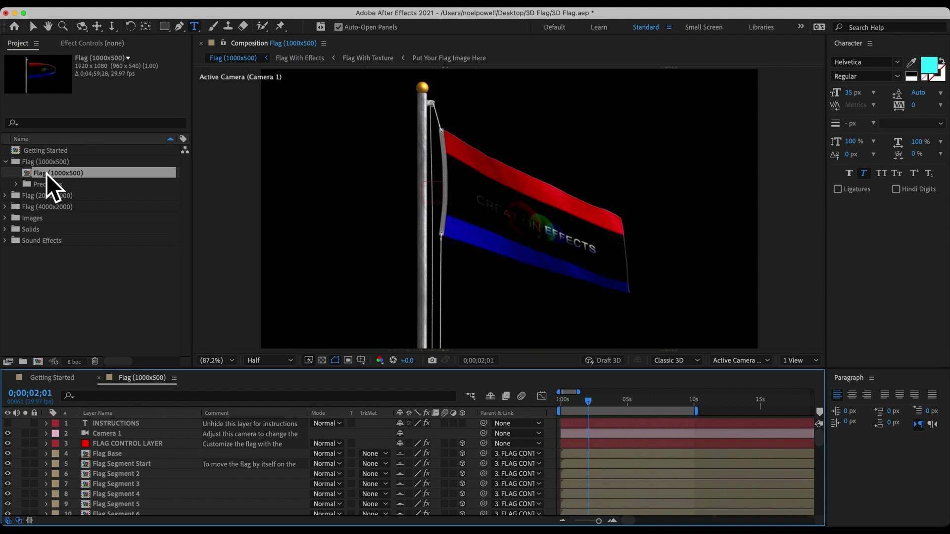
# Move the time indicator back to 0;00;00;28 and reopen the Put Your Flag Image Here comp.
pyautogui.moveTo(588, 398); pyautogui.dragTo(573, 401)
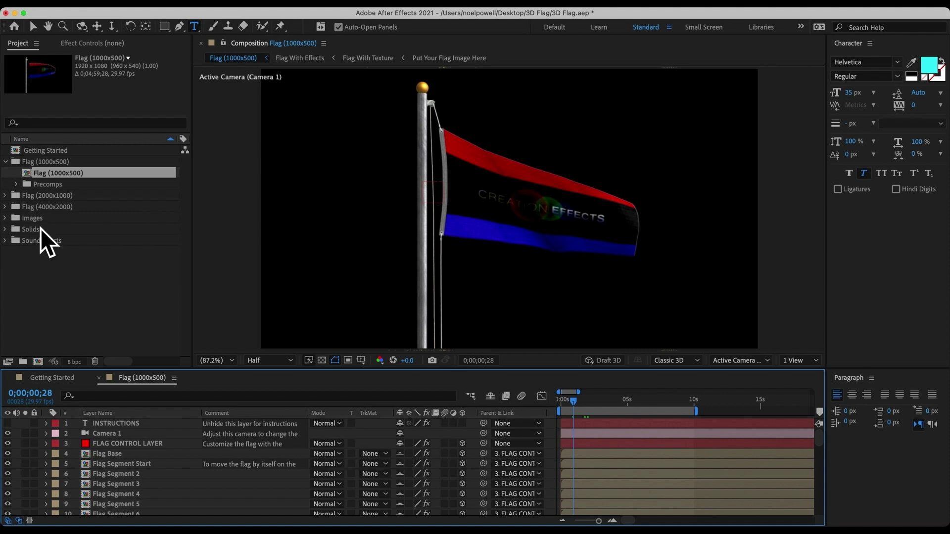
pyautogui.click(16, 184)
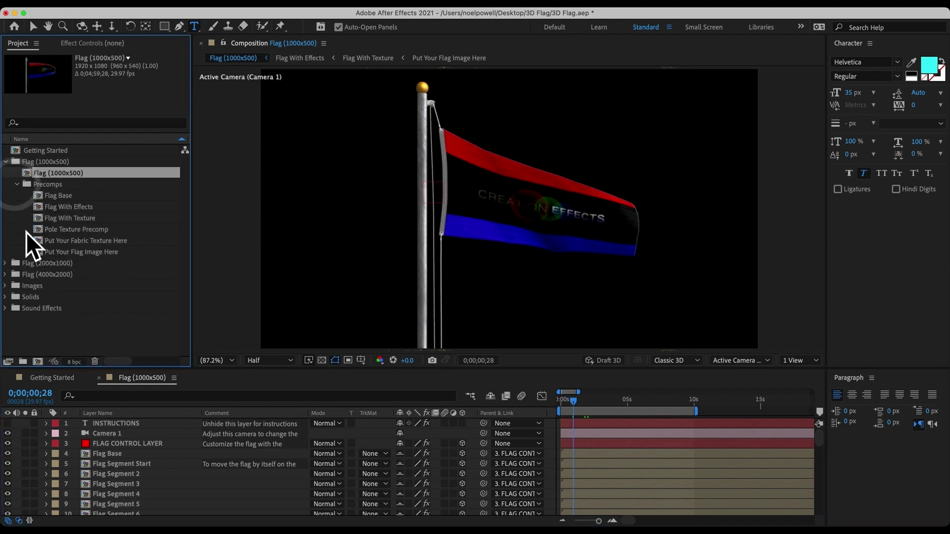
pyautogui.doubleClick(58, 251)
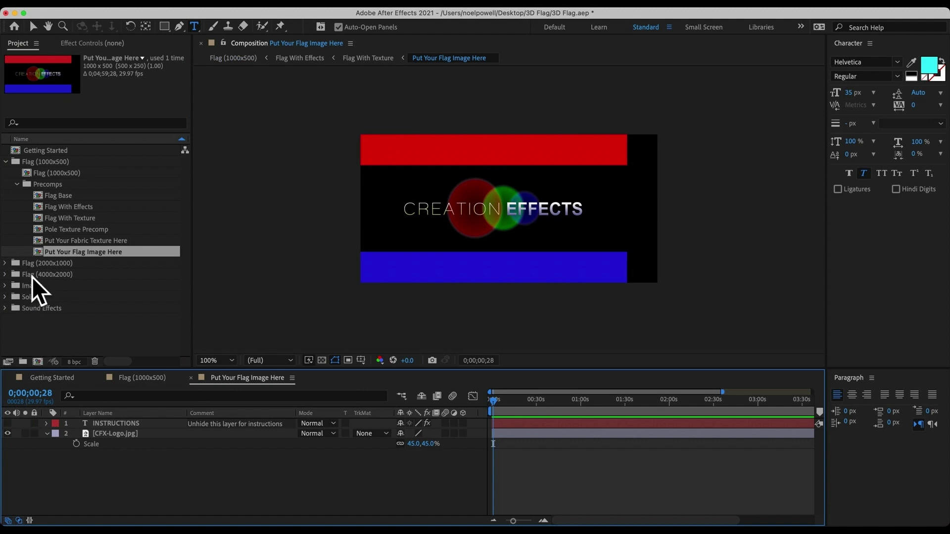
# Add USA.png to the flag image comp at 38% scale, then close the comp.
pyautogui.moveTo(32, 278)
pyautogui.mouseDown()
pyautogui.moveTo(513, 303)
pyautogui.moveTo(409, 239)
pyautogui.moveTo(551, 211)
pyautogui.moveTo(43, 265)
pyautogui.mouseUp()
pyautogui.click(5, 285)
pyautogui.scroll(-10, 17, 322)
pyautogui.moveTo(58, 308); pyautogui.dragTo(158, 460)
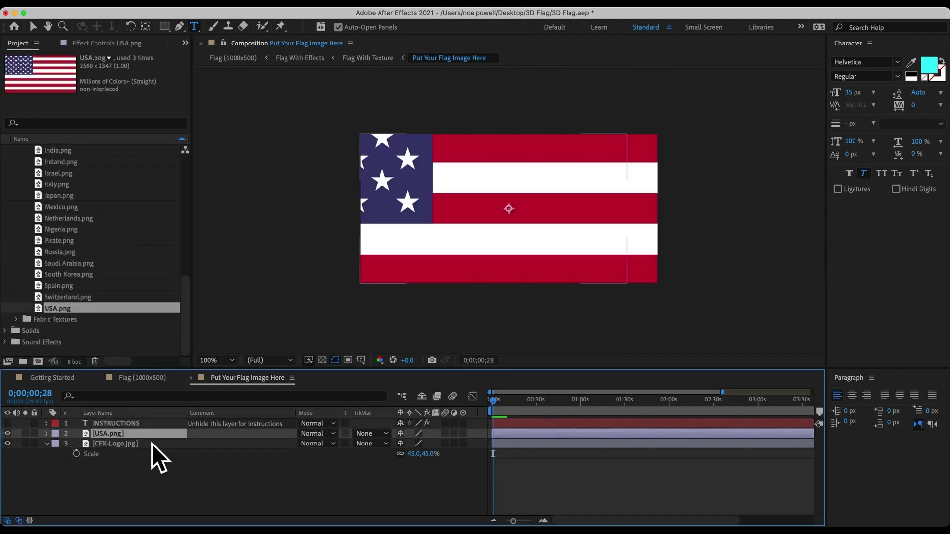
pyautogui.press('s')
pyautogui.moveTo(418, 444); pyautogui.dragTo(372, 441)
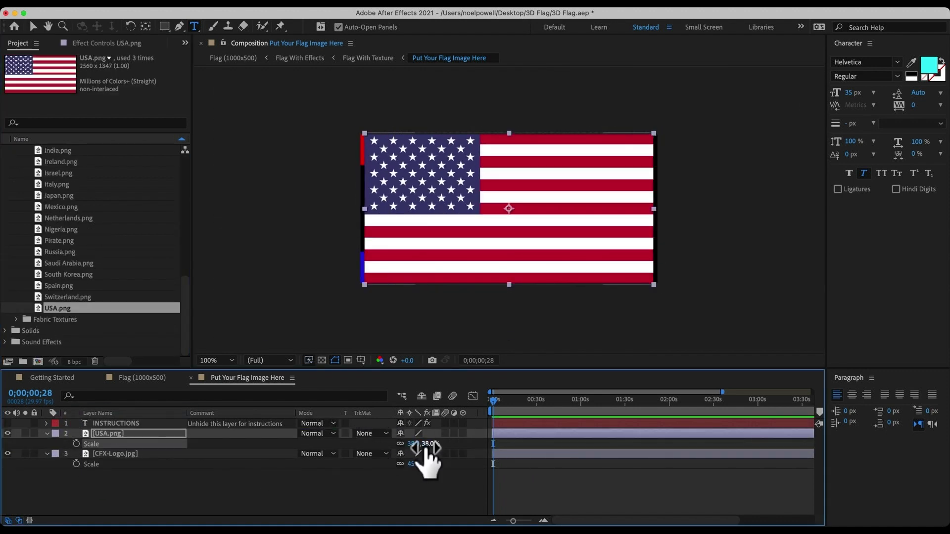
pyautogui.press('super+w')
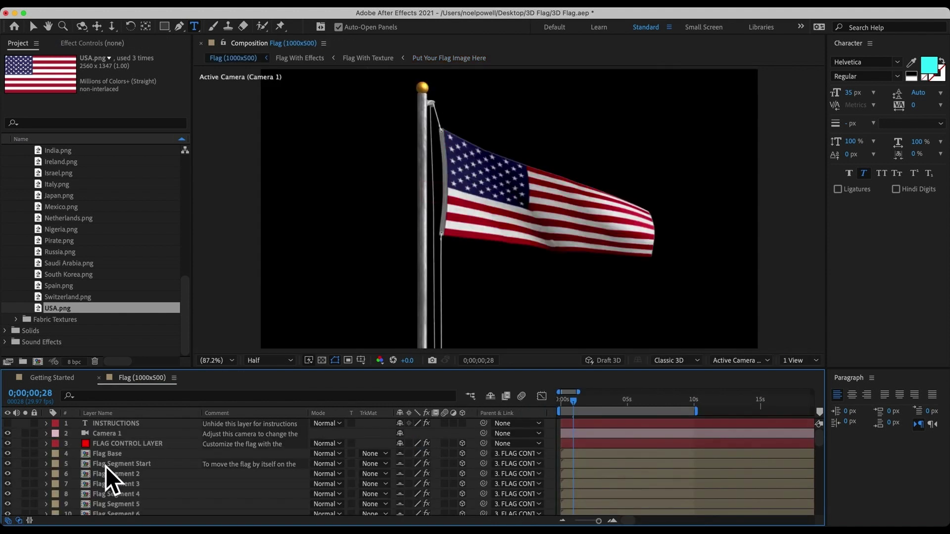
# Preview the waving flag, then keep the viewer resolution at Half.
pyautogui.press('space')
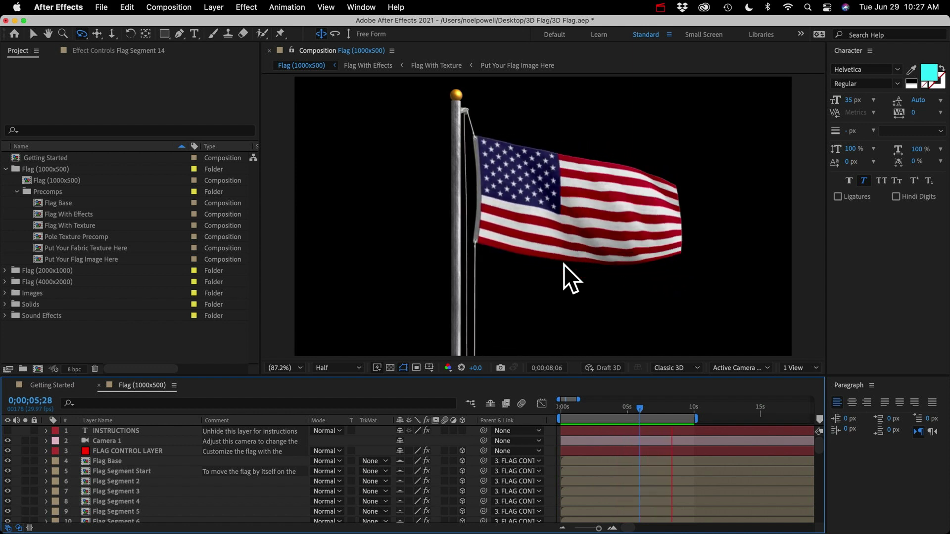
pyautogui.press('space')
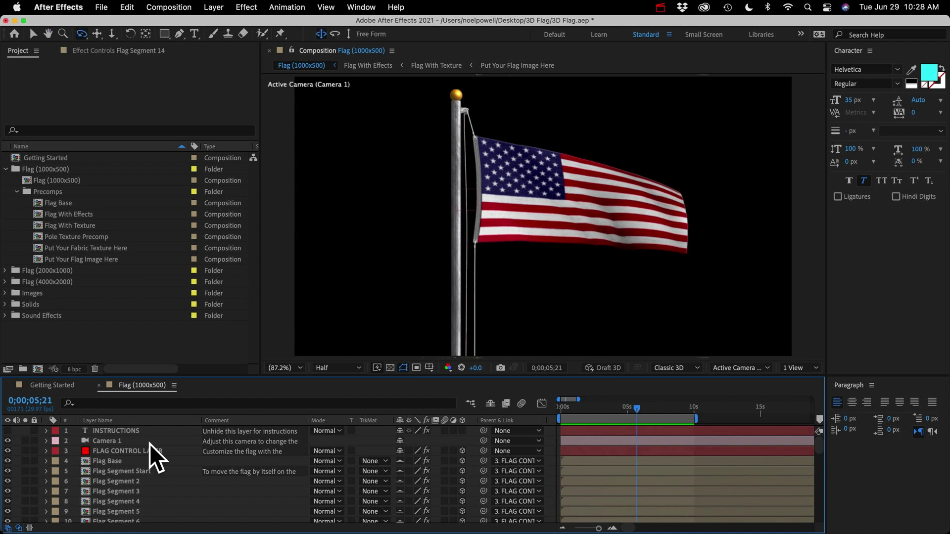
pyautogui.click(330, 370)
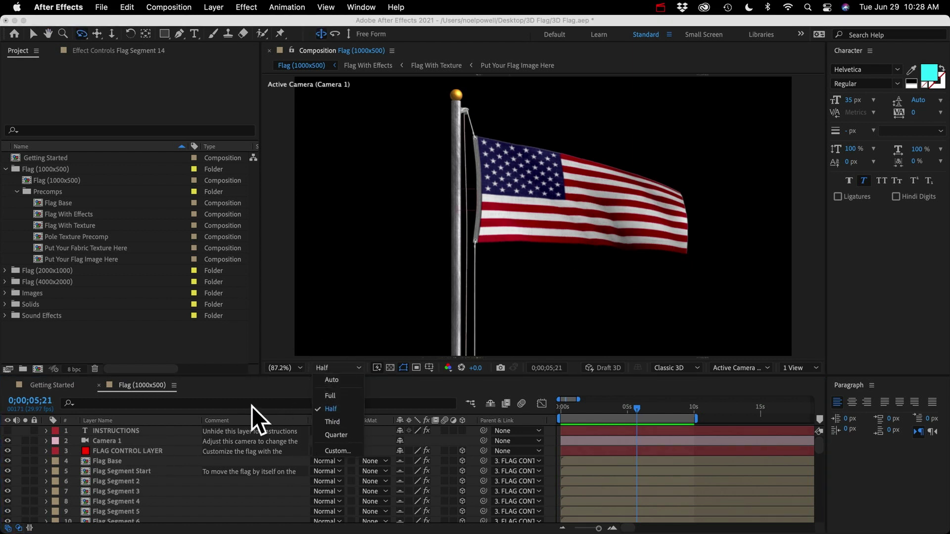
pyautogui.click(272, 386)
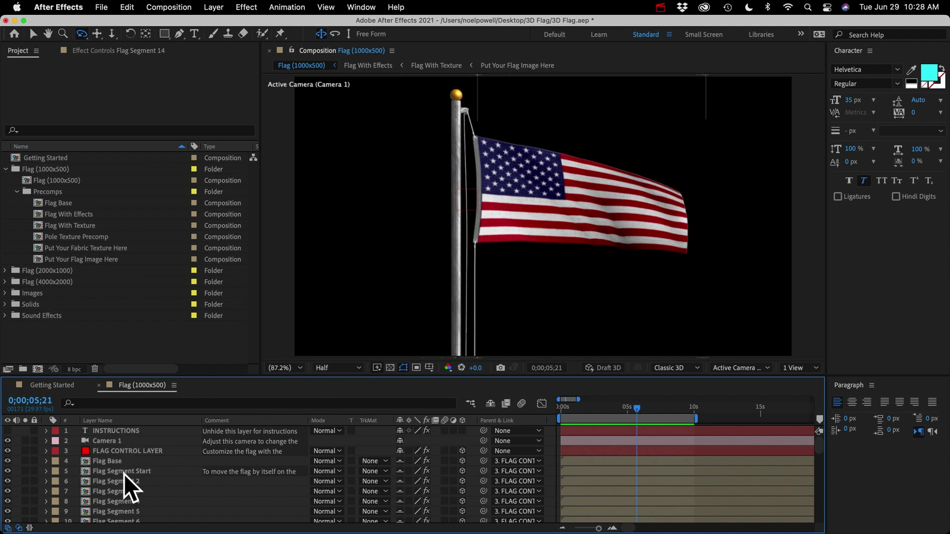
pyautogui.scroll(-10, 126, 489)
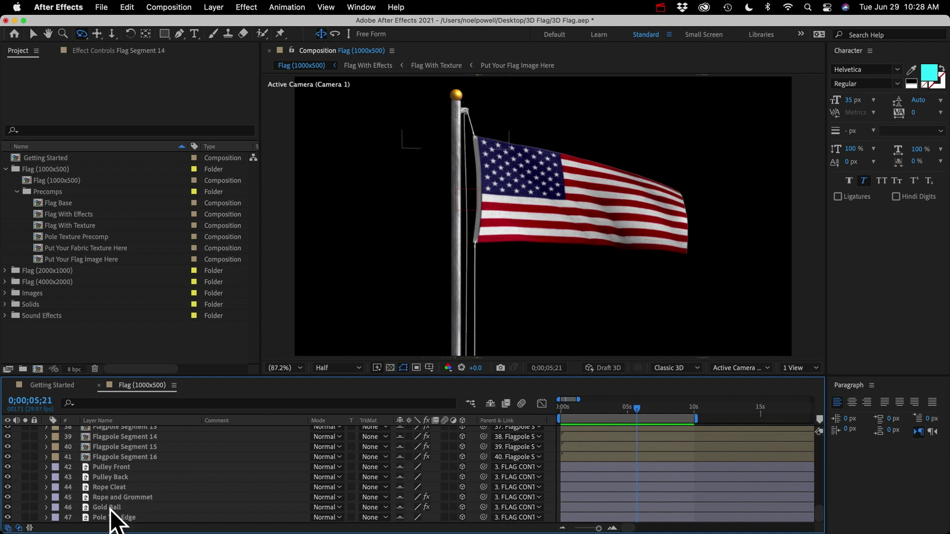
pyautogui.scroll(15, 114, 456)
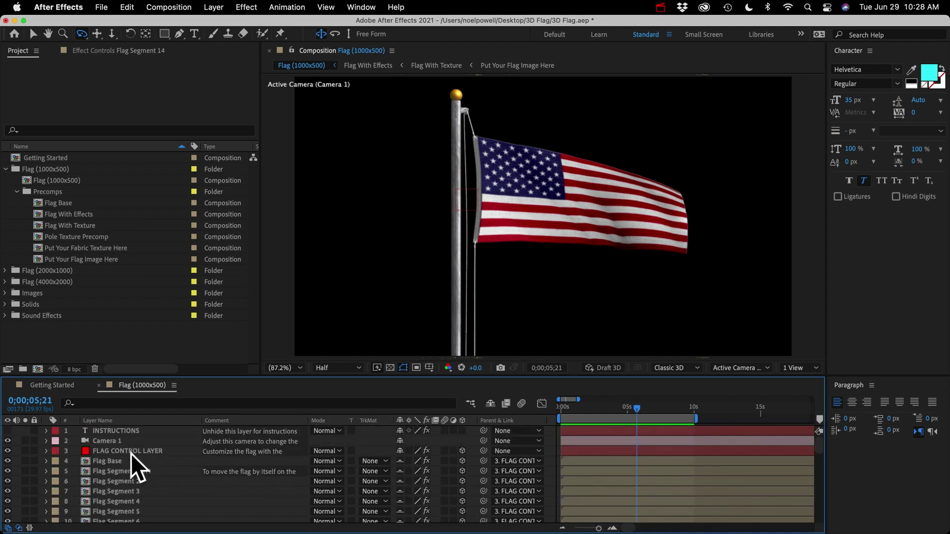
pyautogui.click(490, 405)
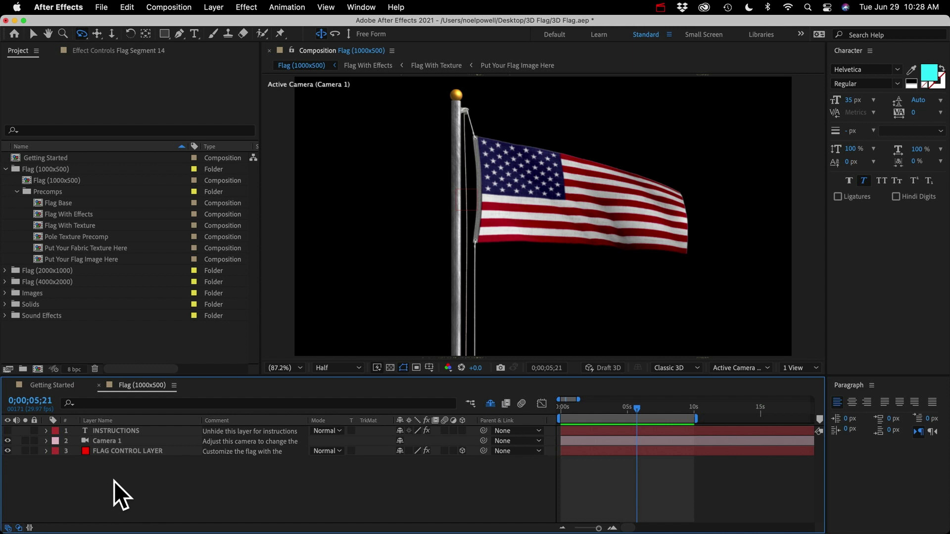
pyautogui.click(490, 404)
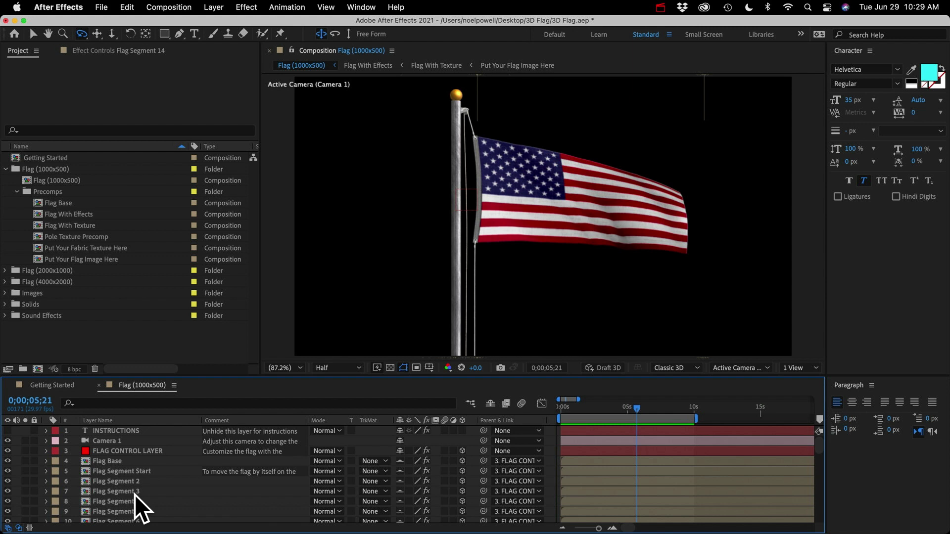
pyautogui.click(124, 451)
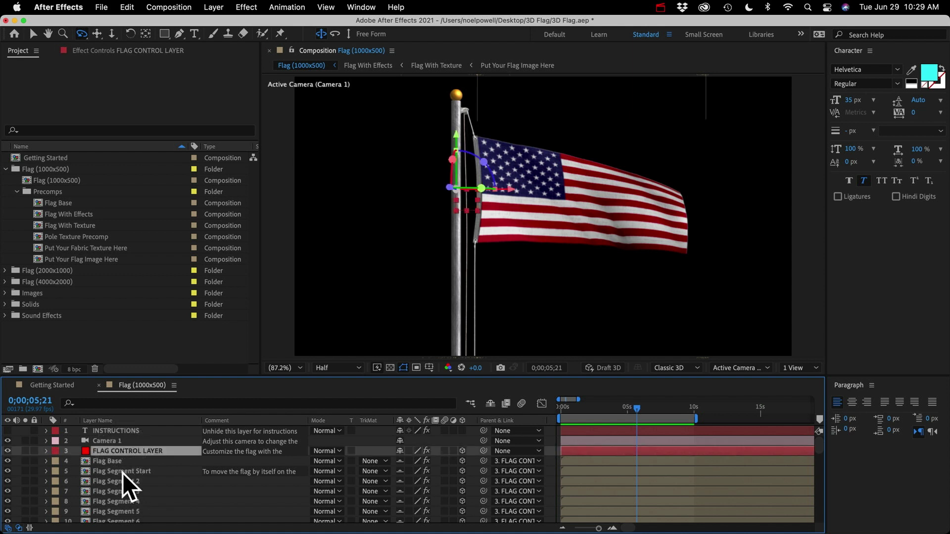
pyautogui.keyDown('shift'); pyautogui.click(123, 472); pyautogui.keyUp('shift')
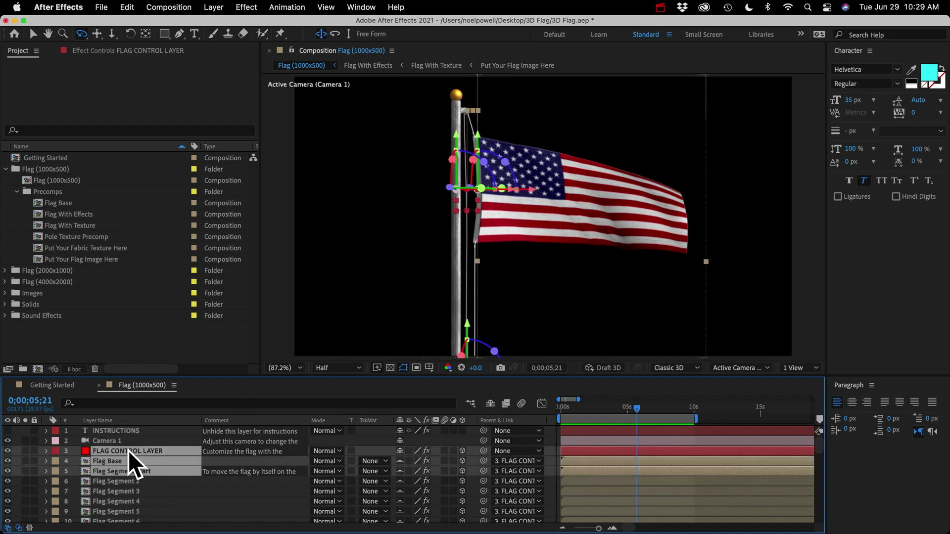
pyautogui.click(129, 450)
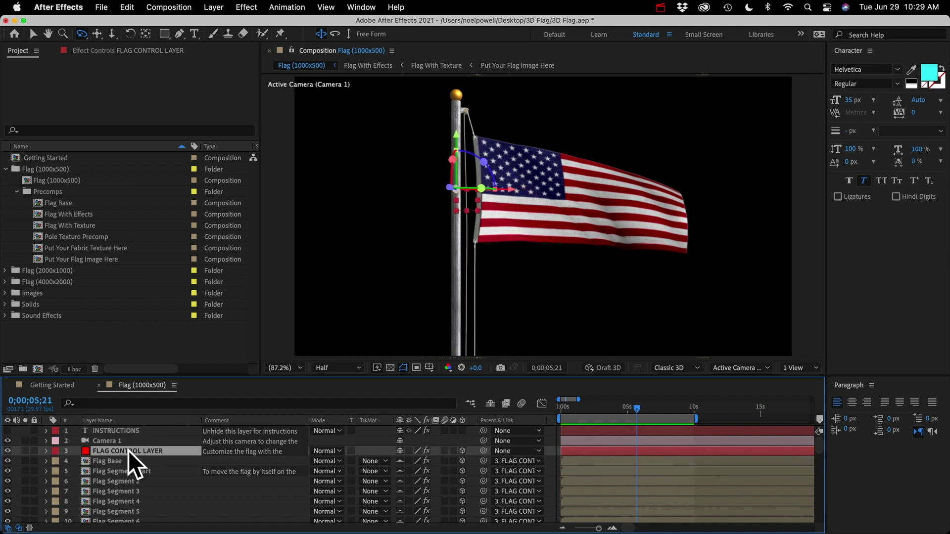
pyautogui.keyDown('super'); pyautogui.click(129, 450); pyautogui.keyUp('super')
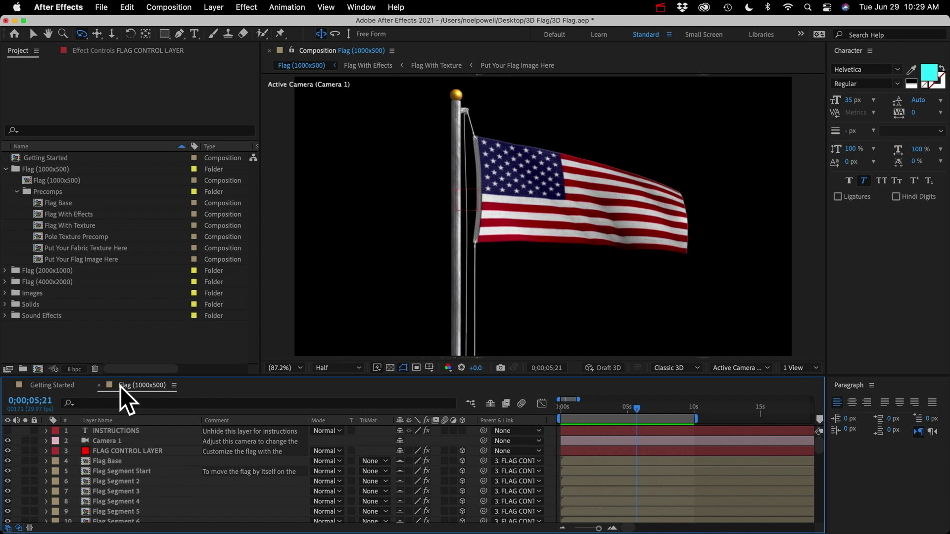
# Rename the Flag (1000x500) composition in the Project panel to 'My Flag'.
pyautogui.click(52, 181)
pyautogui.press('Return')
pyautogui.write('M')
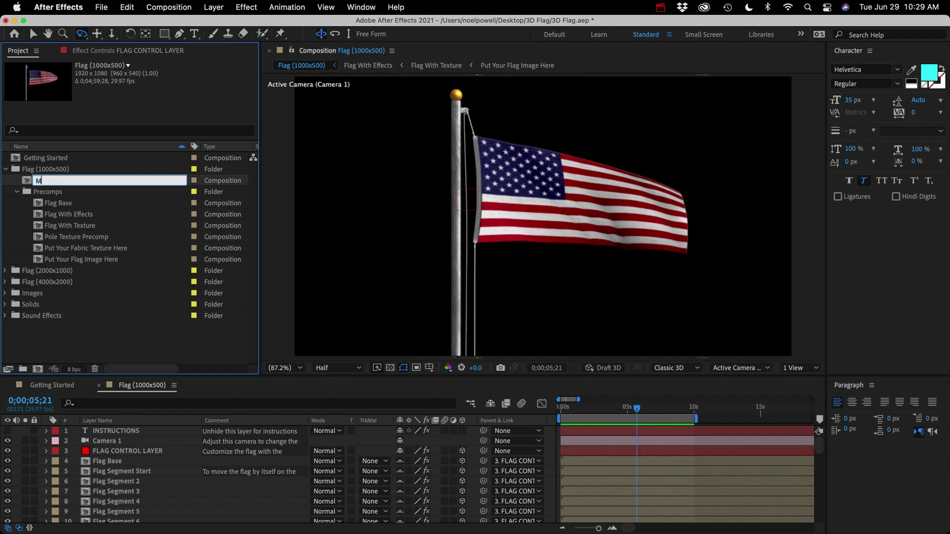
pyautogui.write('y Flag')
pyautogui.press('Return')
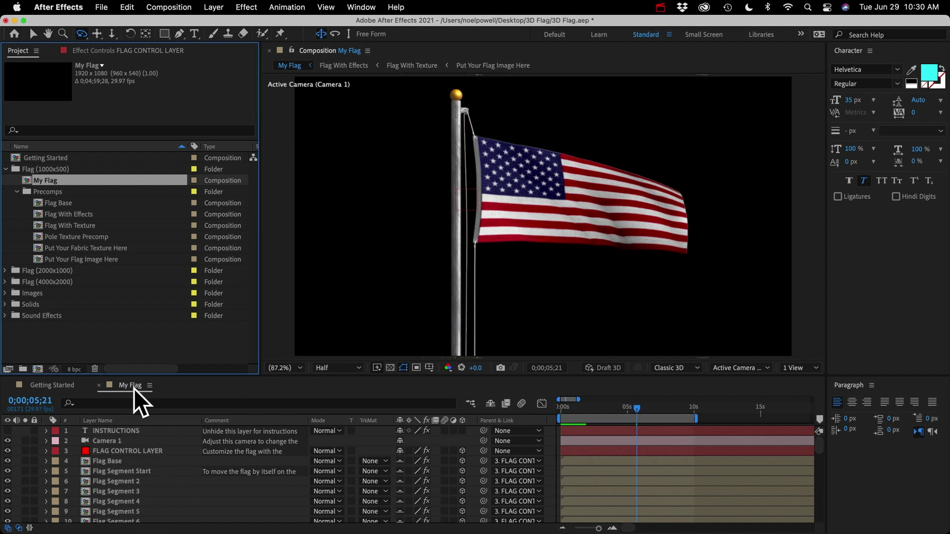
pyautogui.click(118, 432)
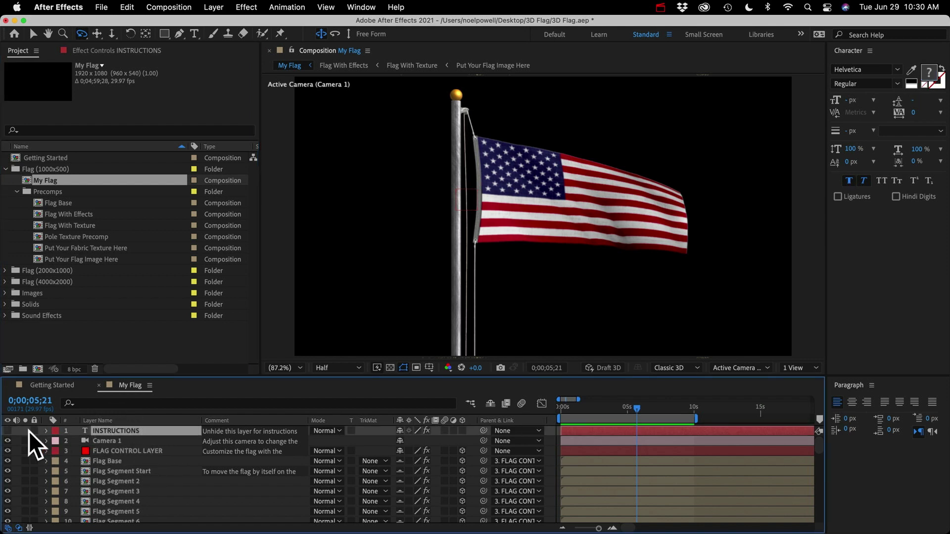
pyautogui.click(8, 430)
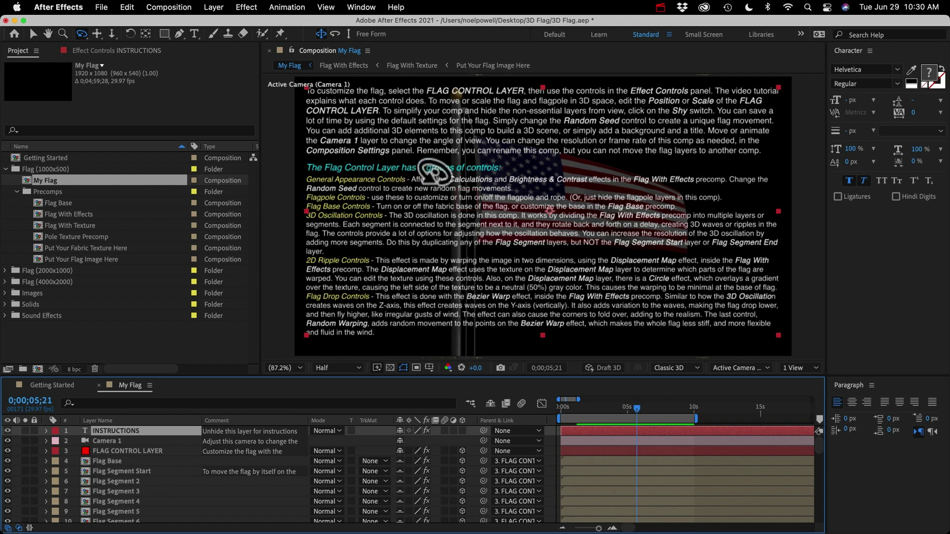
pyautogui.click(8, 430)
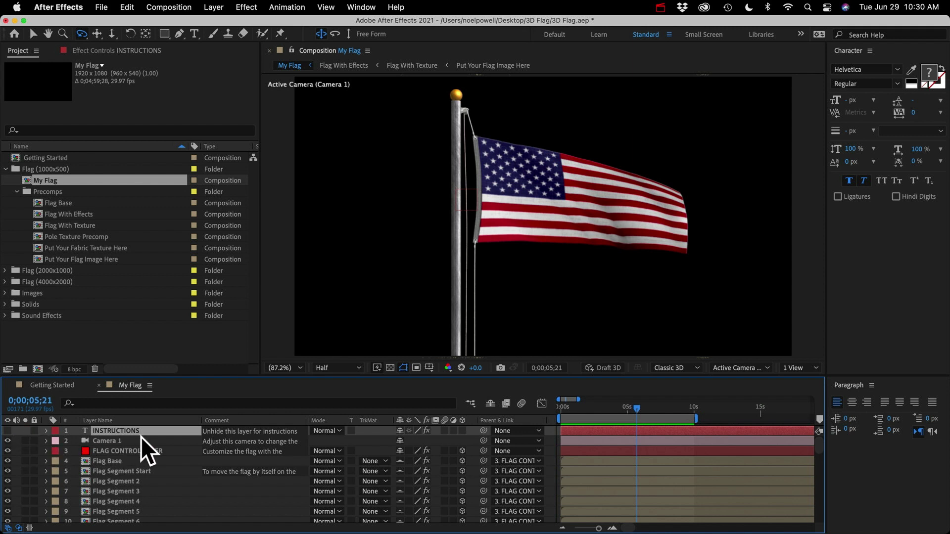
pyautogui.click(125, 440)
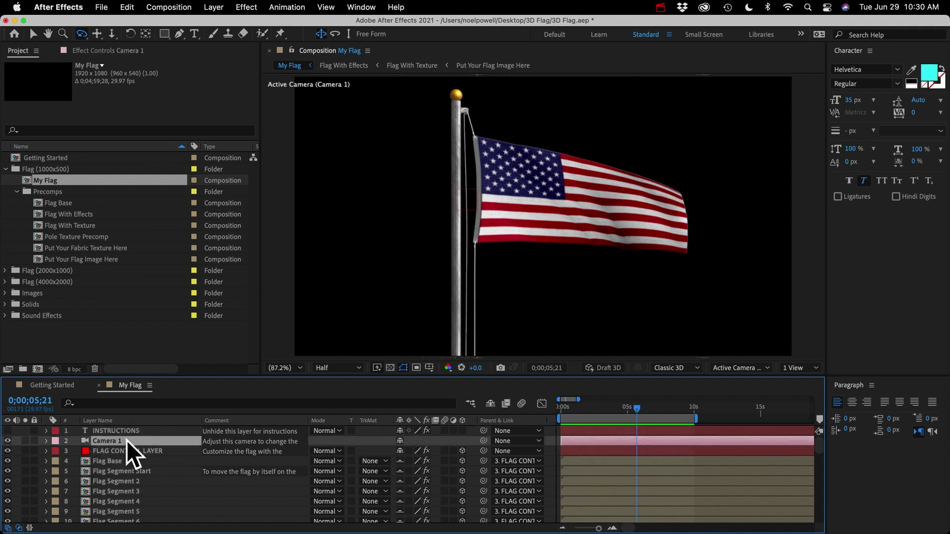
pyautogui.click(81, 33)
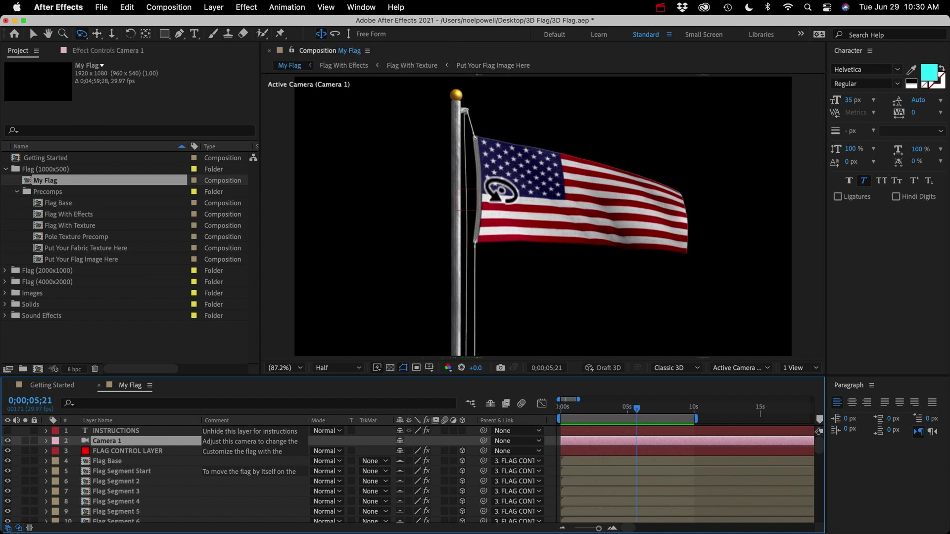
pyautogui.press('c')
pyautogui.press('c')
pyautogui.press('c')
pyautogui.press('c')
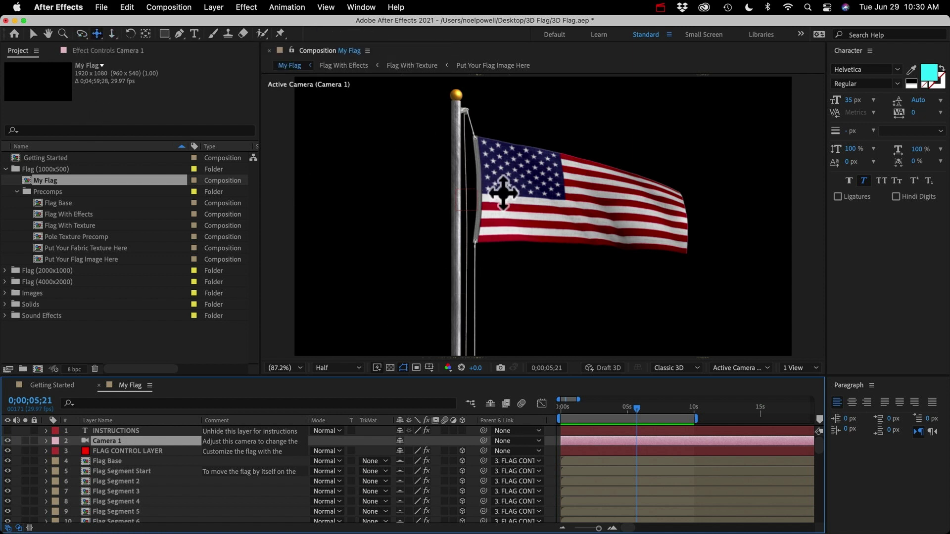
pyautogui.press('c')
pyautogui.press('c')
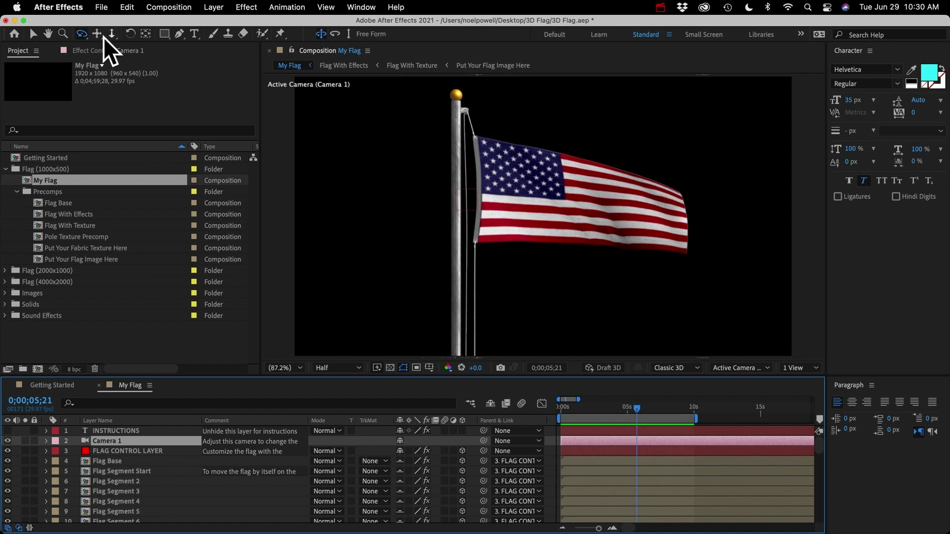
pyautogui.click(81, 33)
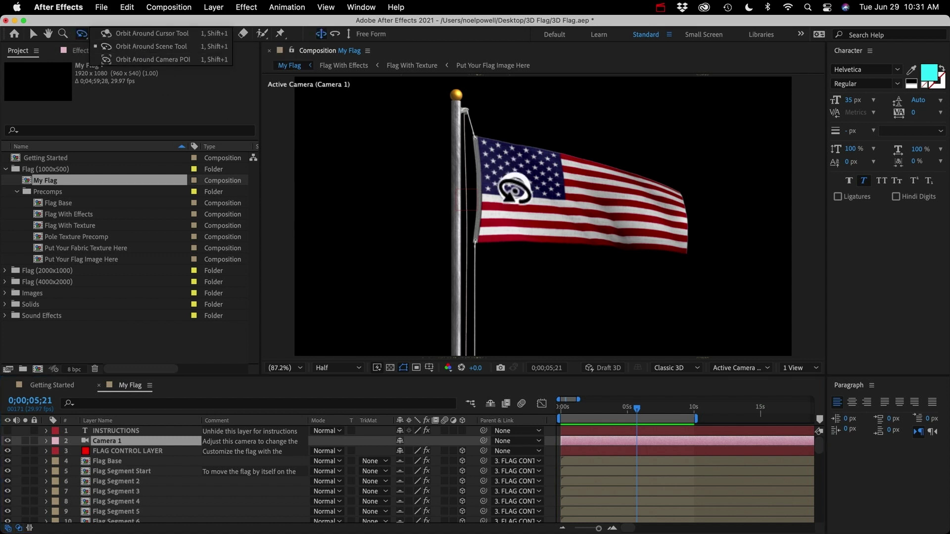
pyautogui.moveTo(494, 207); pyautogui.dragTo(550, 273)
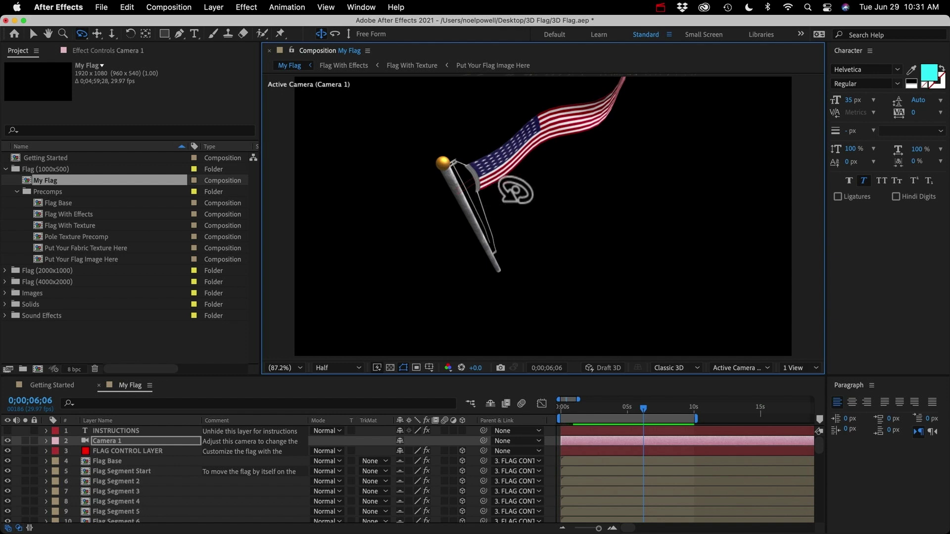
pyautogui.hotkey('ctrl', 'z')
pyautogui.press('c')
pyautogui.moveTo(520, 192); pyautogui.dragTo(536, 299)
pyautogui.press('super+z')
pyautogui.press('c')
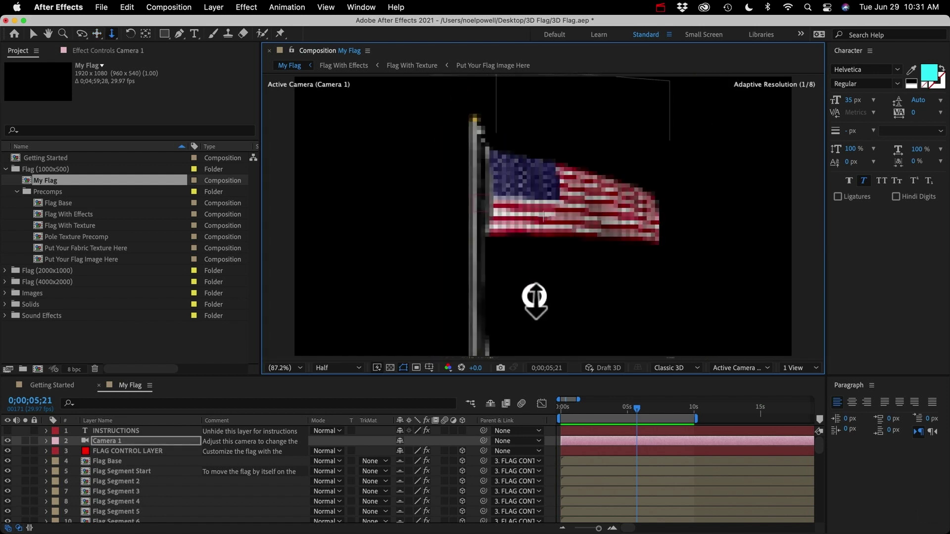
pyautogui.press('super+z')
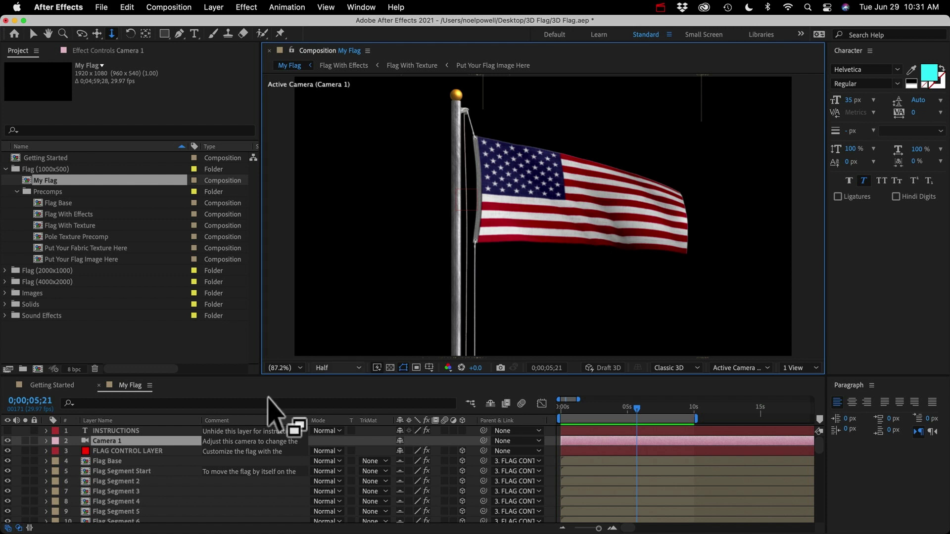
# Show the FLAG CONTROL LAYER's Effect Controls from the Window menu and scroll through its settings.
pyautogui.click(114, 449)
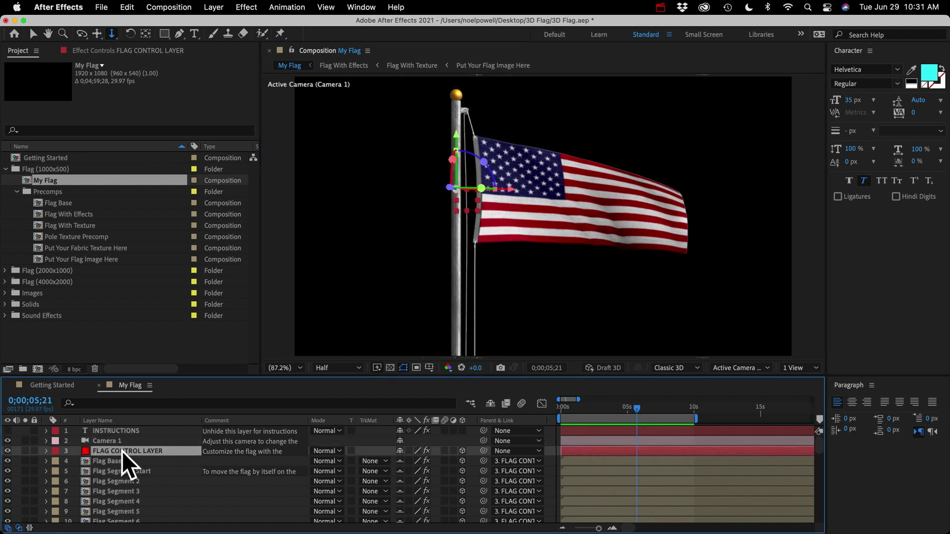
pyautogui.click(98, 50)
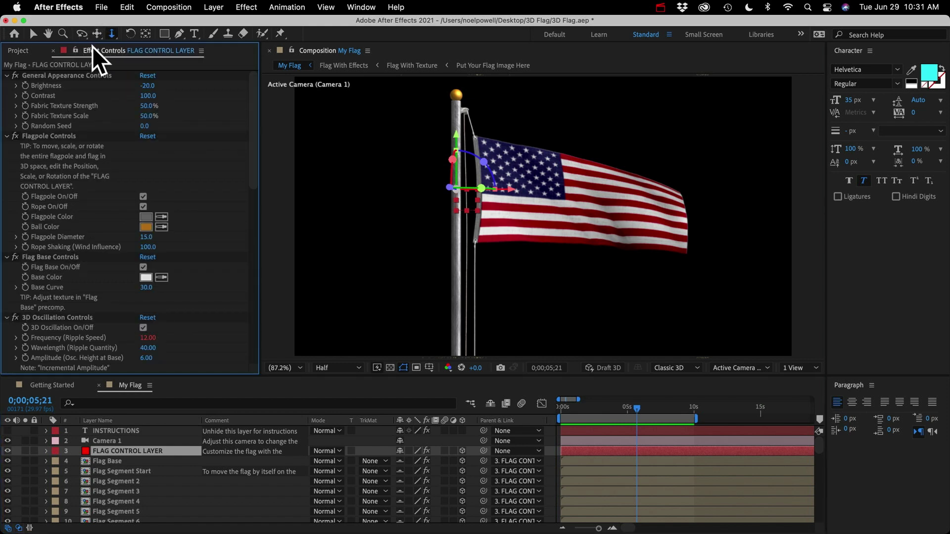
pyautogui.click(364, 8)
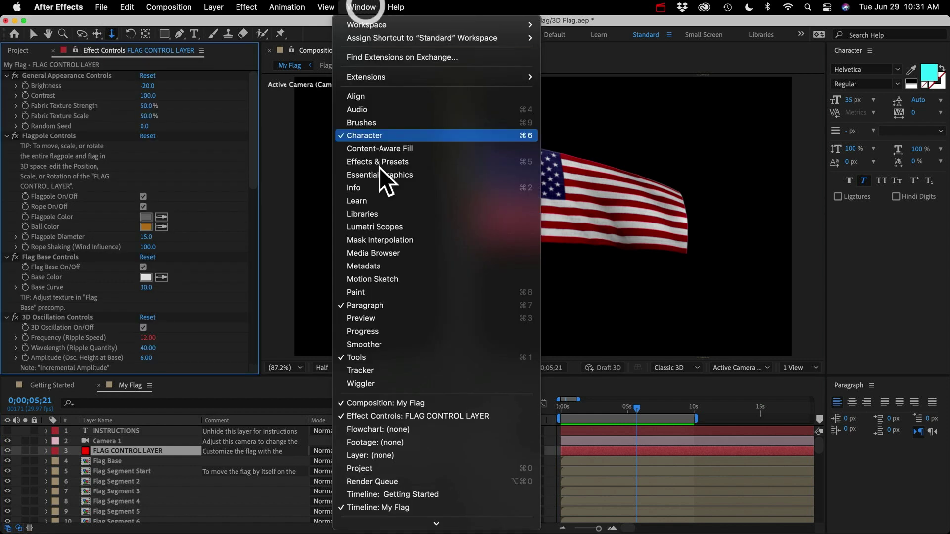
pyautogui.click(390, 417)
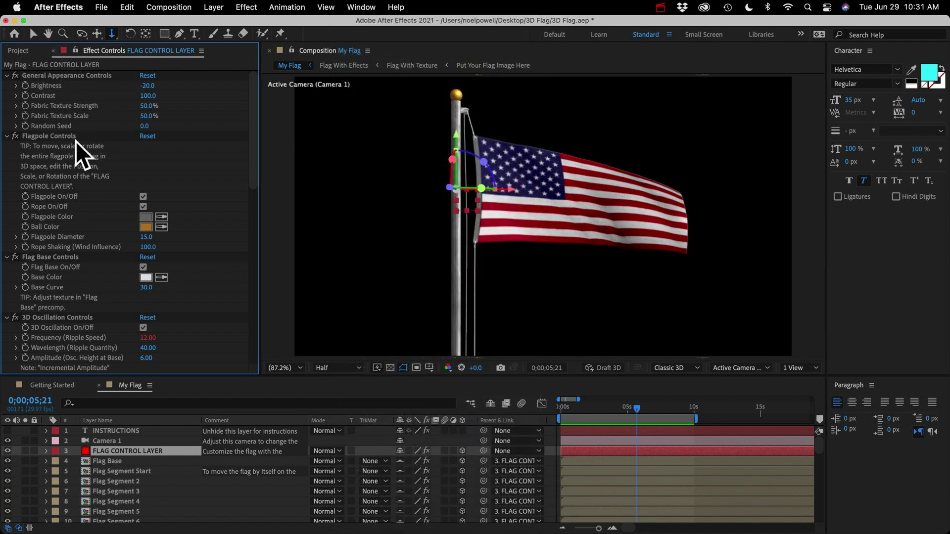
pyautogui.scroll(-15, 72, 334)
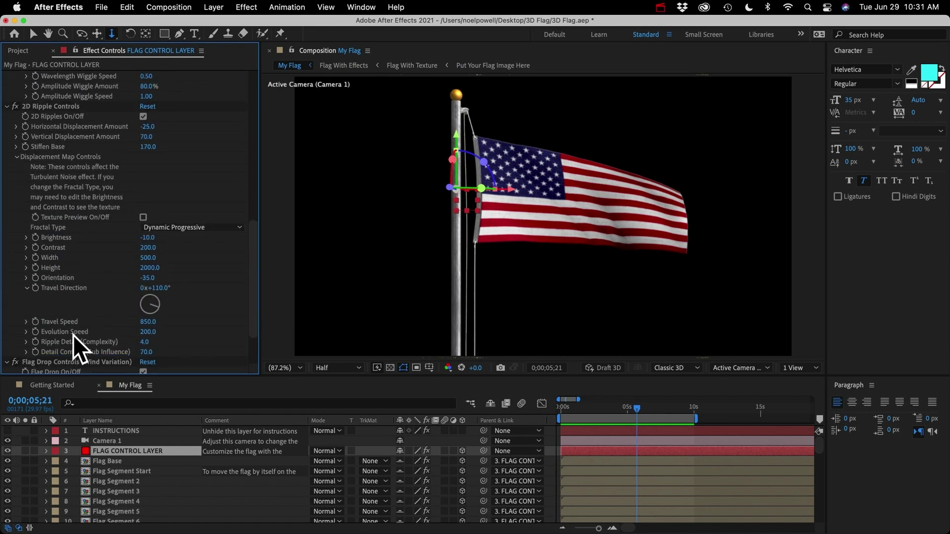
pyautogui.scroll(20, 73, 335)
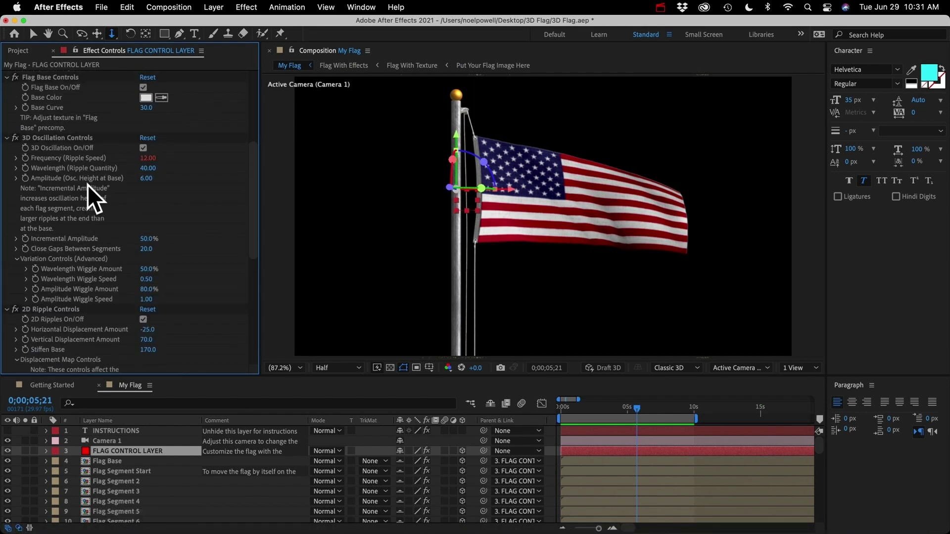
pyautogui.click(101, 462)
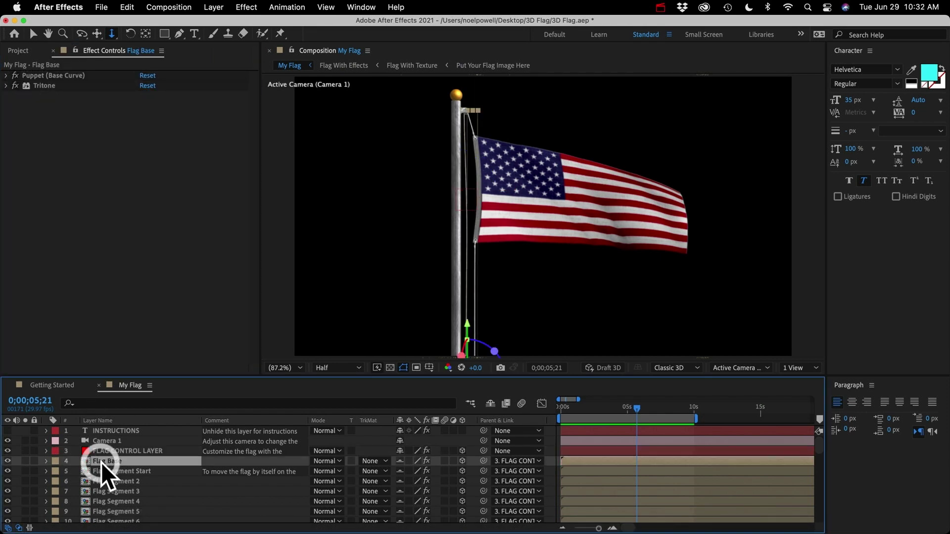
pyautogui.click(26, 461)
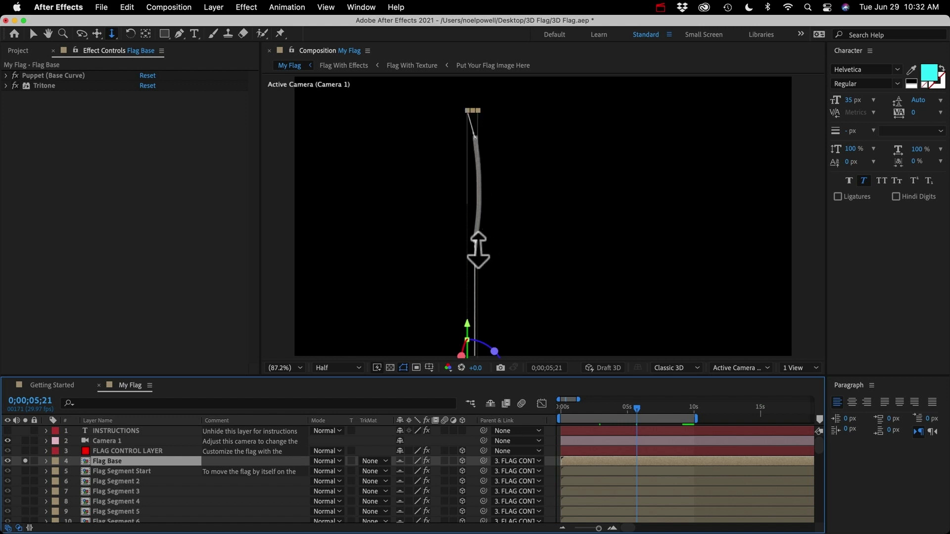
pyautogui.click(25, 461)
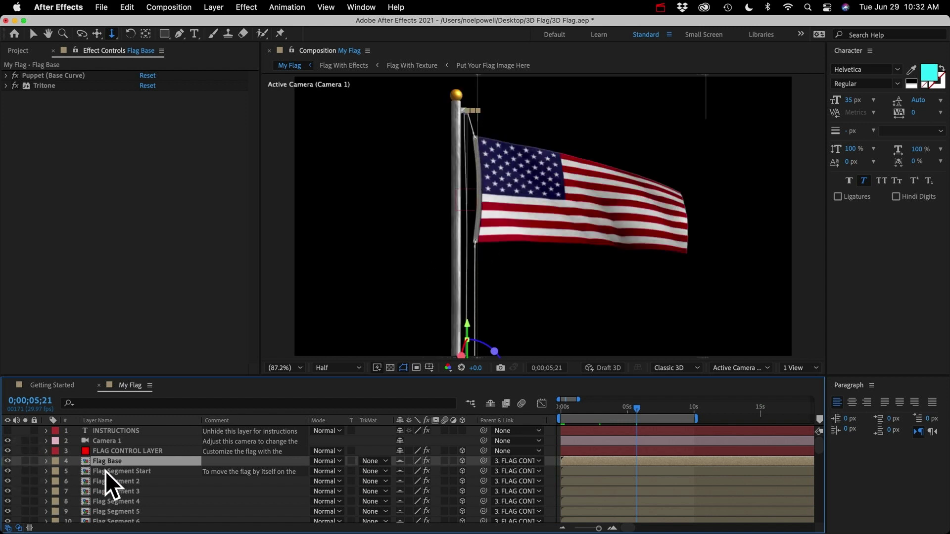
pyautogui.click(106, 471)
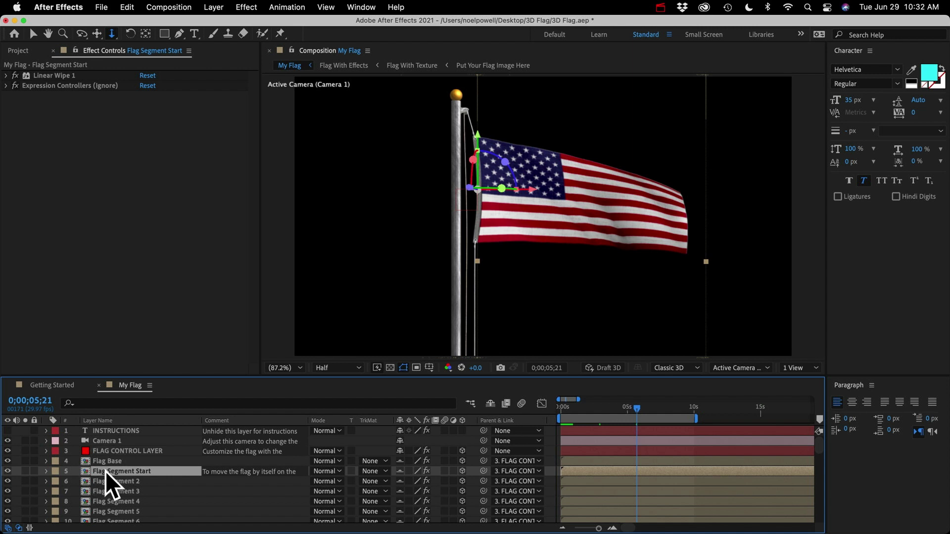
pyautogui.scroll(-2, 106, 471)
pyautogui.scroll(-4, 105, 471)
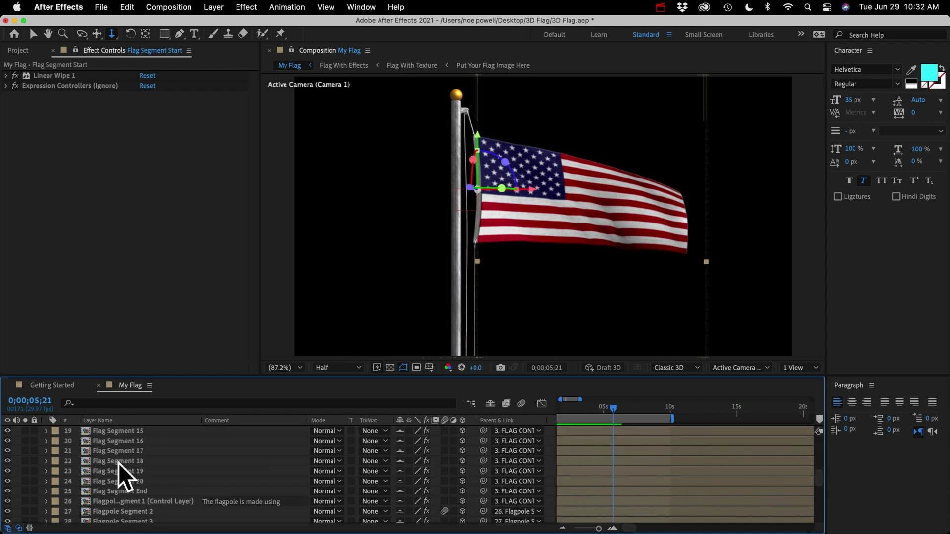
pyautogui.click(25, 451)
pyautogui.click(26, 441)
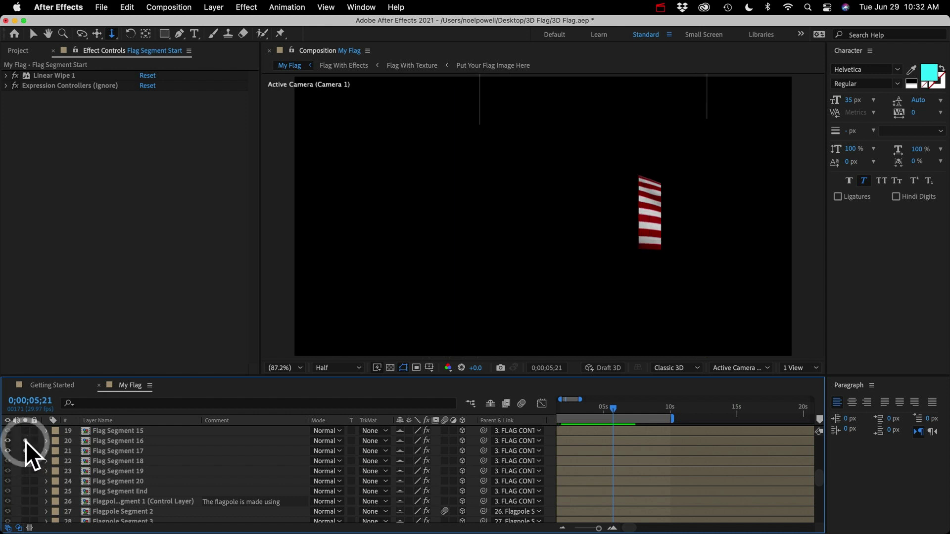
pyautogui.click(25, 431)
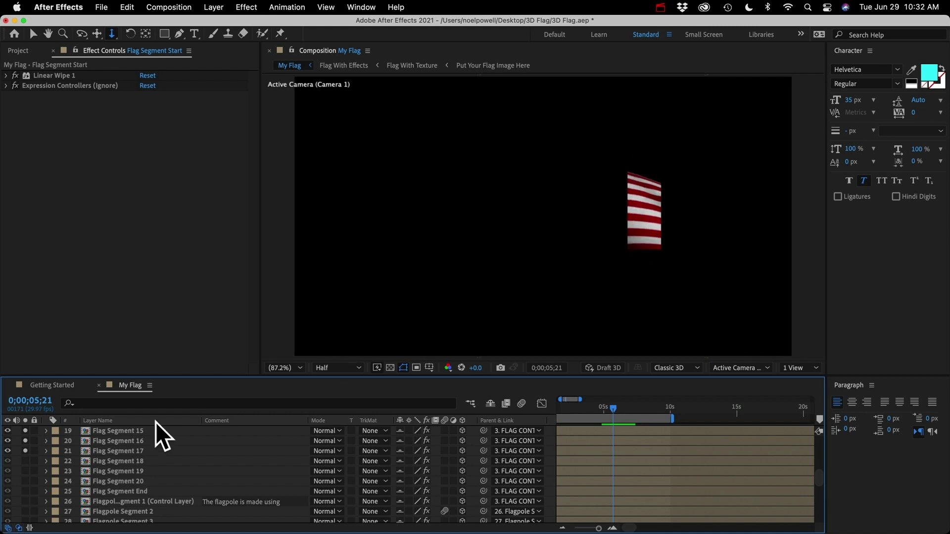
pyautogui.click(27, 449)
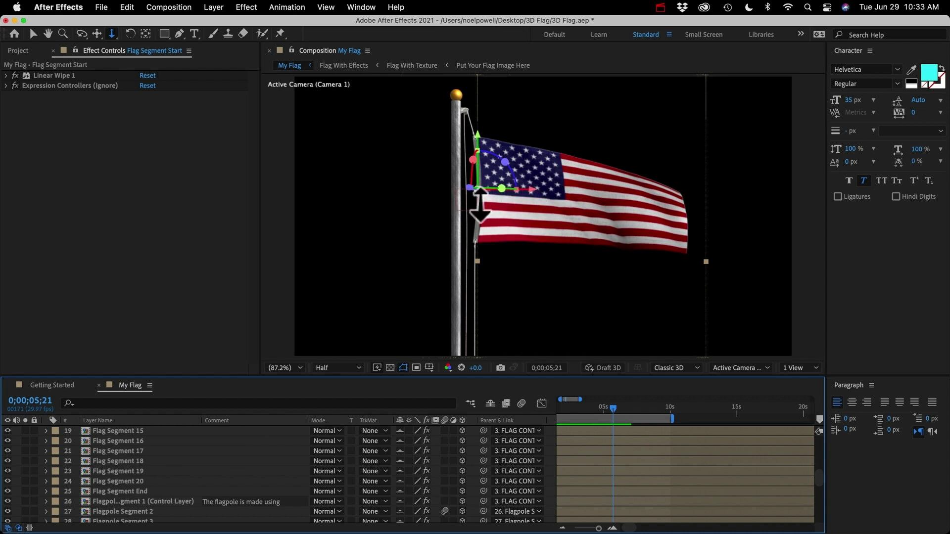
# Select Flagpole Segment 1 and widen the Layer Name column to read full layer names.
pyautogui.scroll(-2, 103, 468)
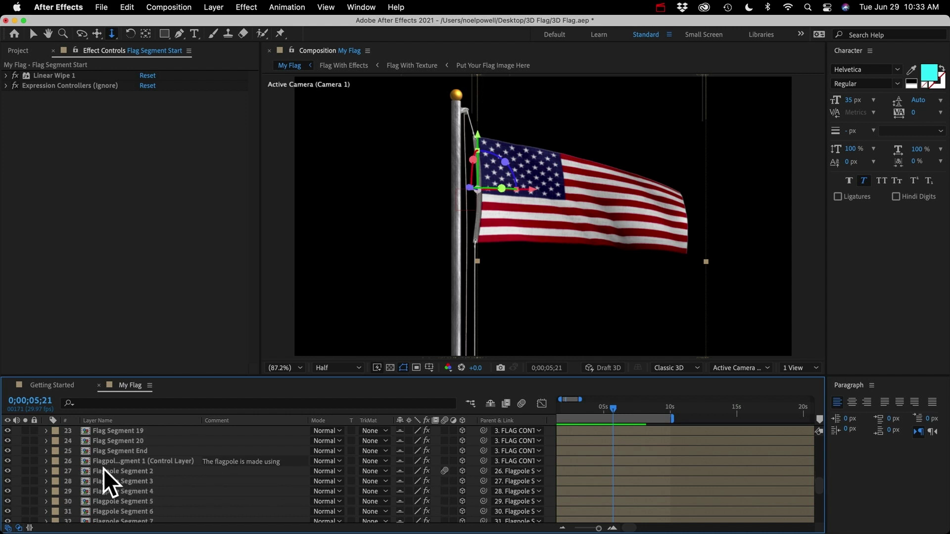
pyautogui.click(132, 460)
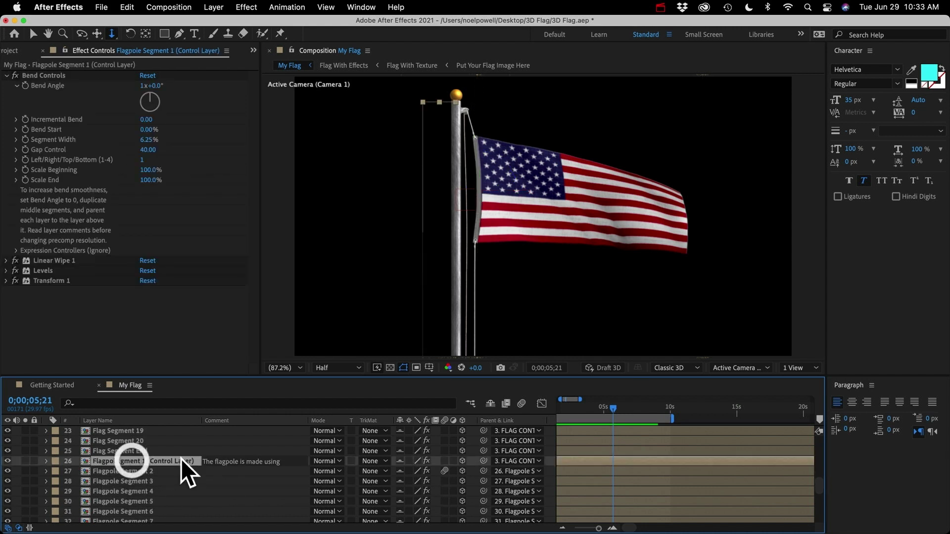
pyautogui.moveTo(201, 418); pyautogui.dragTo(224, 418)
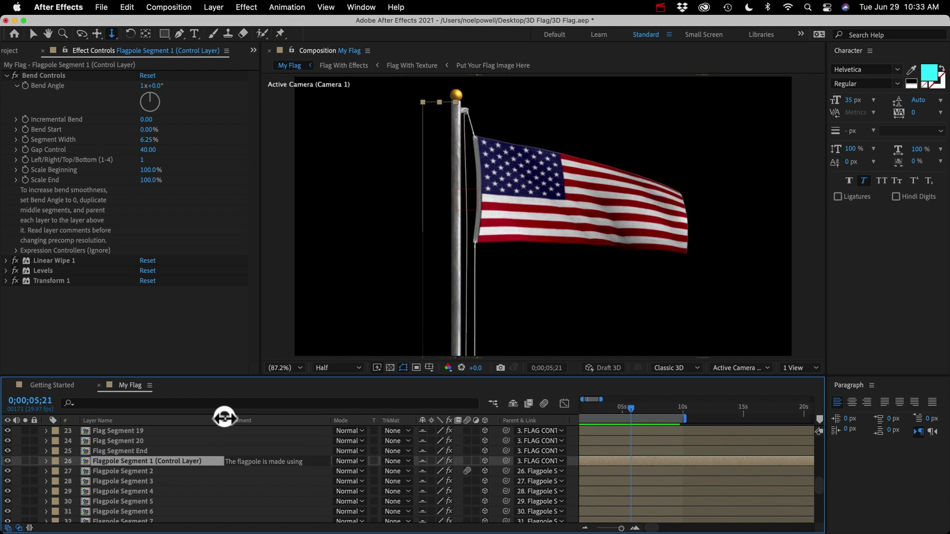
pyautogui.scroll(-2, 164, 471)
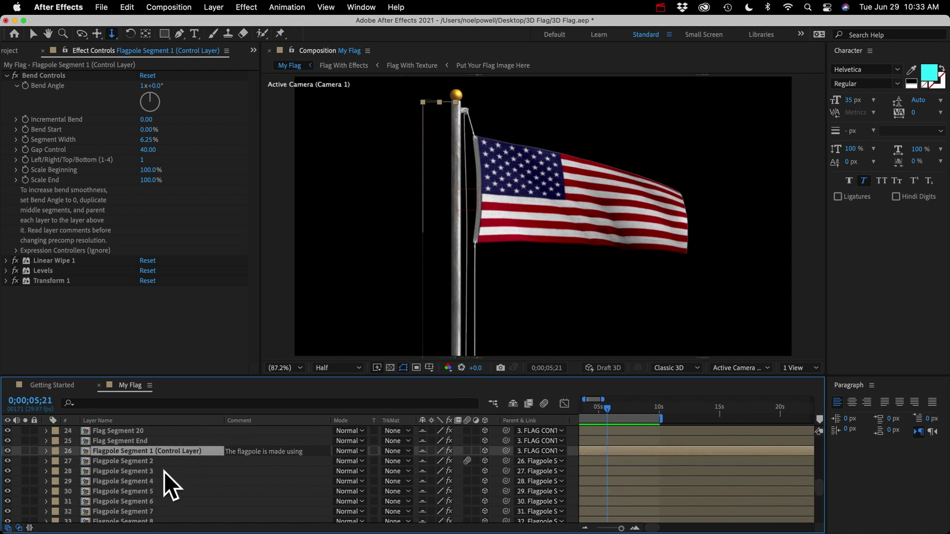
pyautogui.scroll(-6, 127, 492)
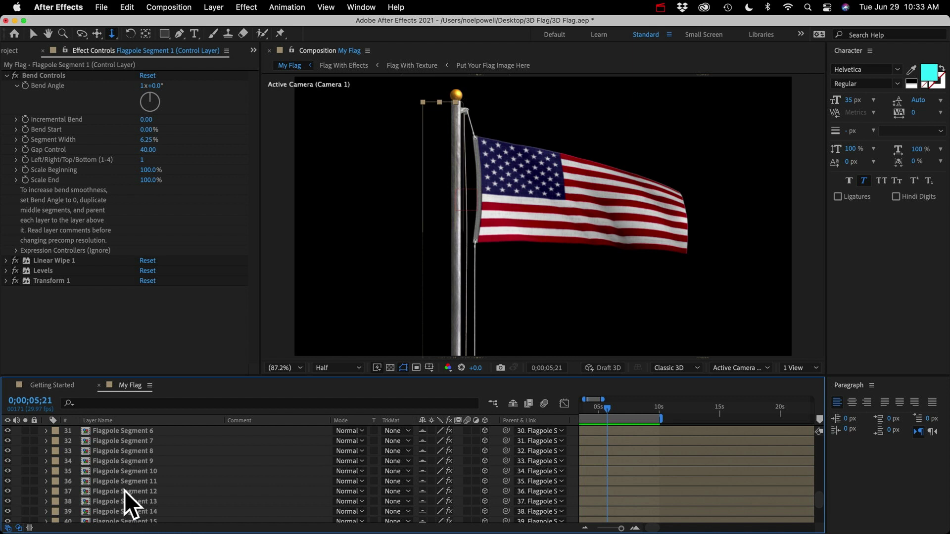
pyautogui.scroll(4, 124, 491)
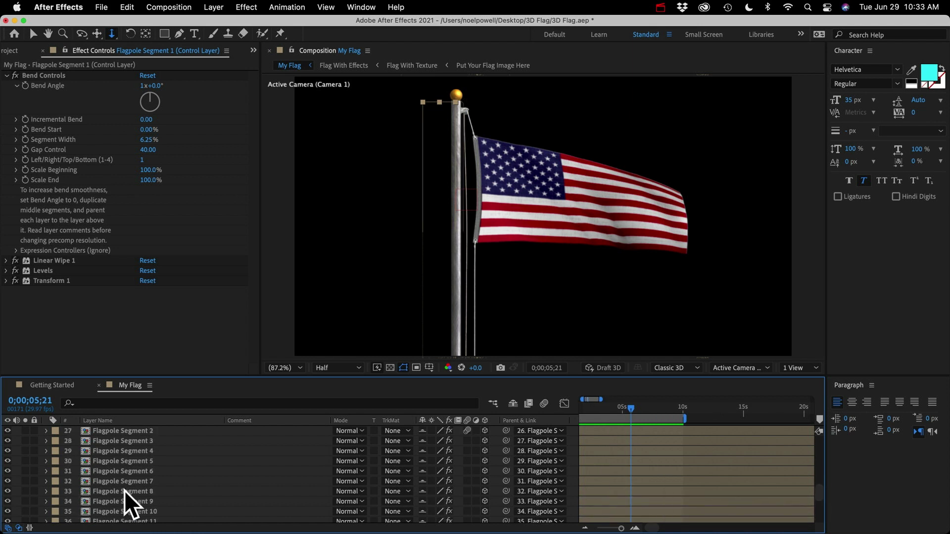
pyautogui.scroll(-10, 108, 461)
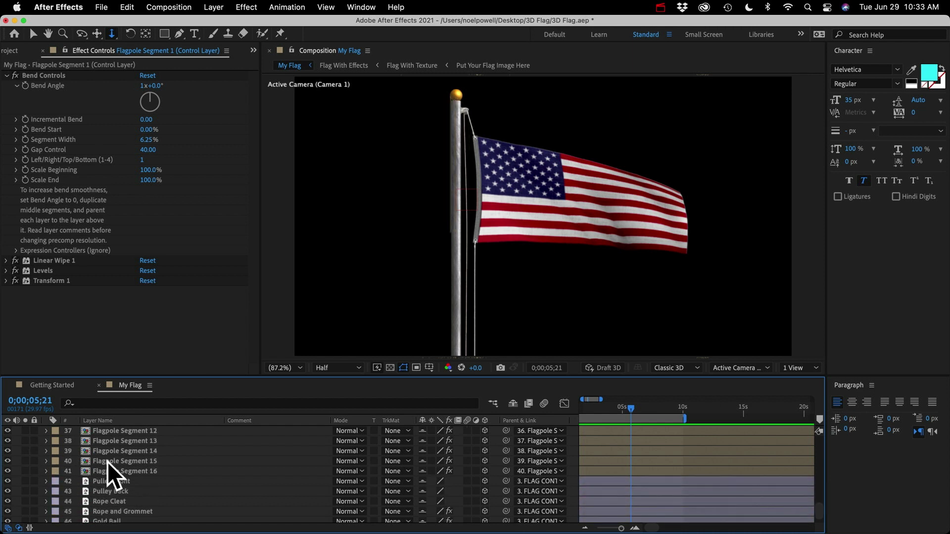
pyautogui.scroll(-1, 107, 461)
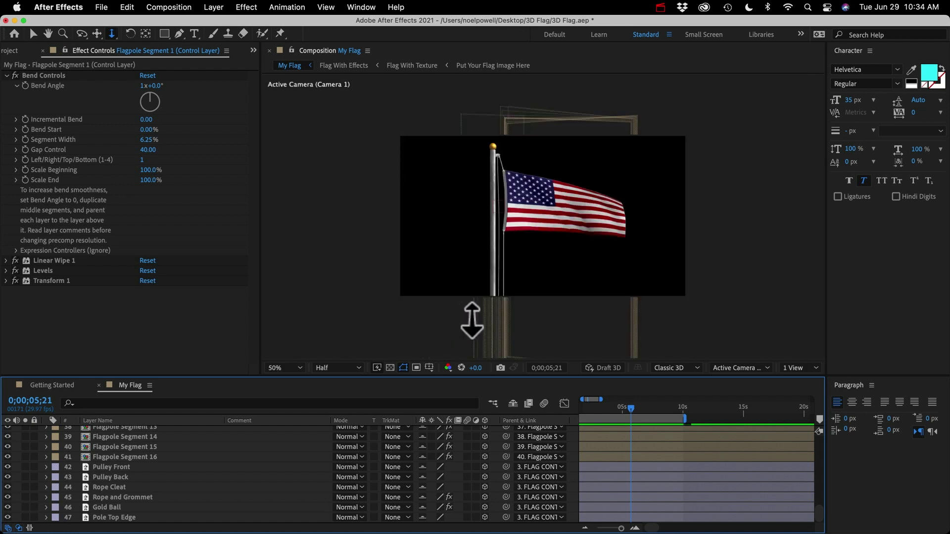
# Fit the composition in the viewer and select the FLAG CONTROL LAYER.
pyautogui.hotkey('shift', '/')
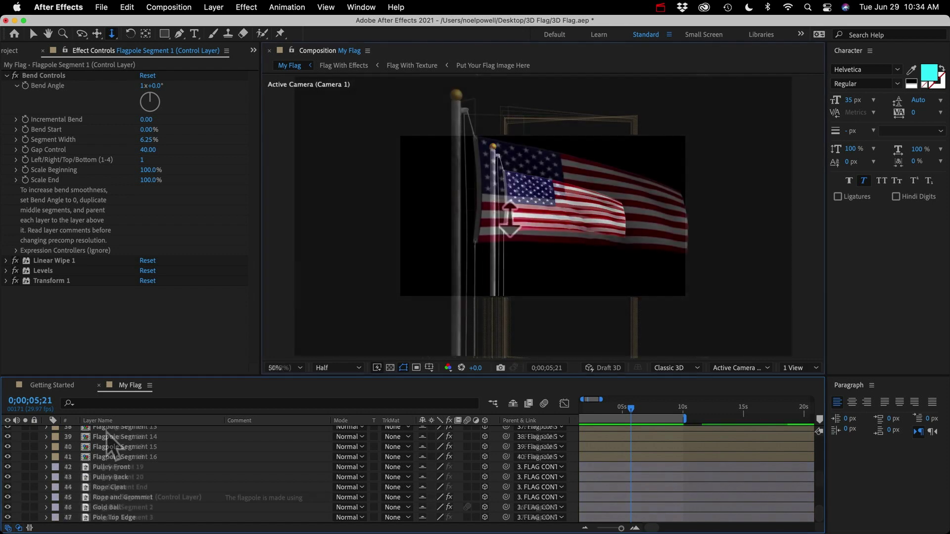
pyautogui.scroll(6, 106, 432)
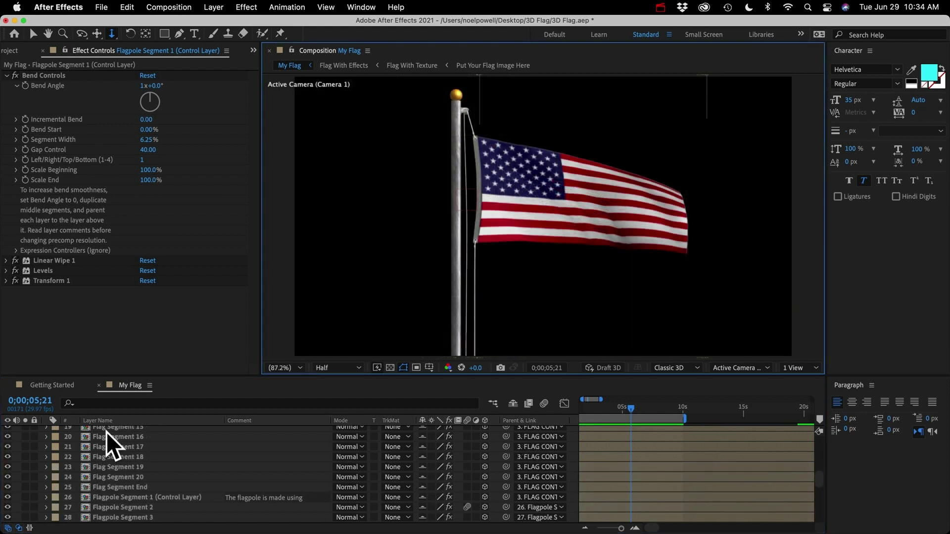
pyautogui.scroll(5, 107, 434)
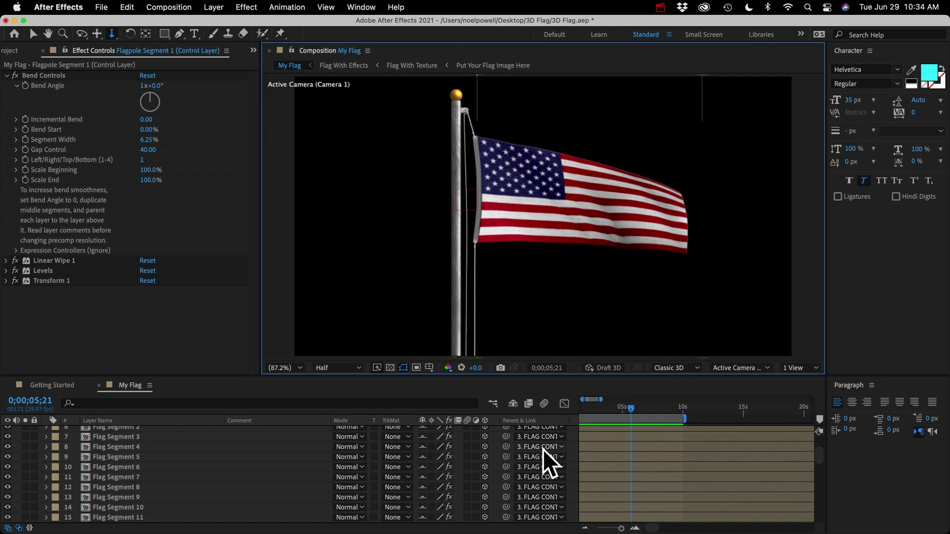
pyautogui.scroll(3, 81, 449)
pyautogui.click(136, 452)
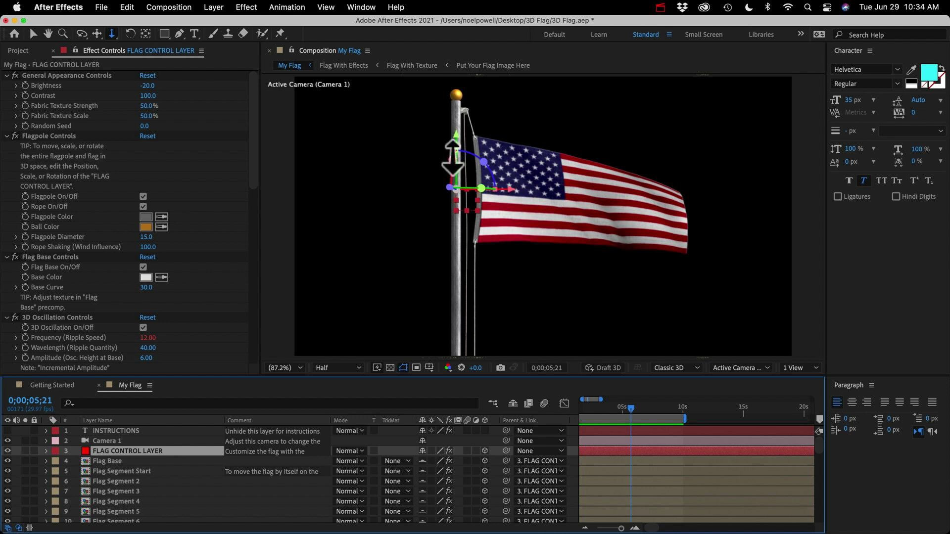
pyautogui.press('v')
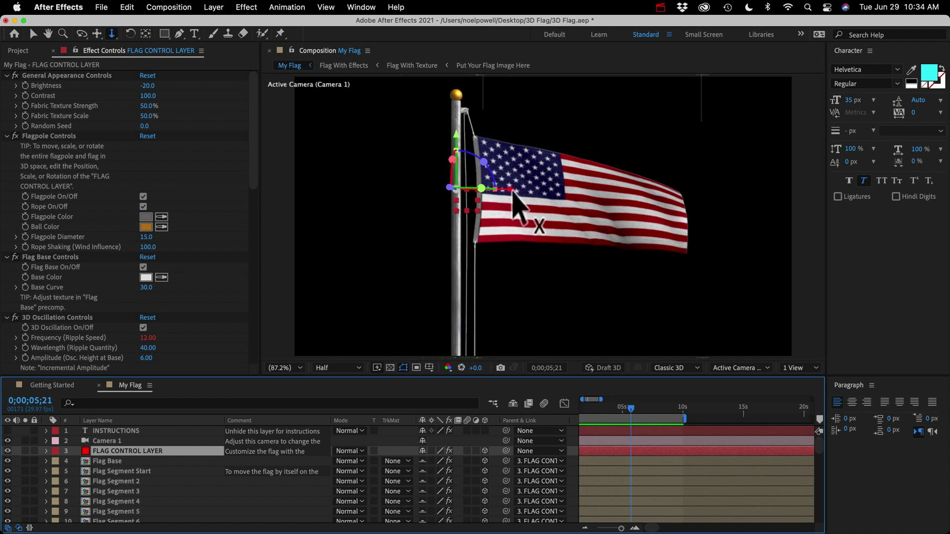
pyautogui.moveTo(512, 193); pyautogui.dragTo(638, 218)
pyautogui.moveTo(582, 136); pyautogui.dragTo(589, 233)
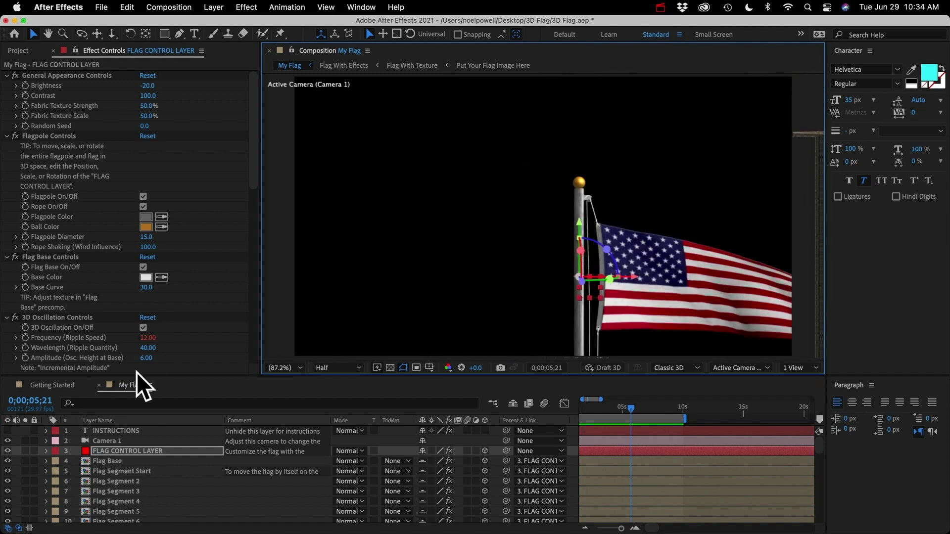
pyautogui.press('s')
pyautogui.moveTo(442, 461); pyautogui.dragTo(396, 462)
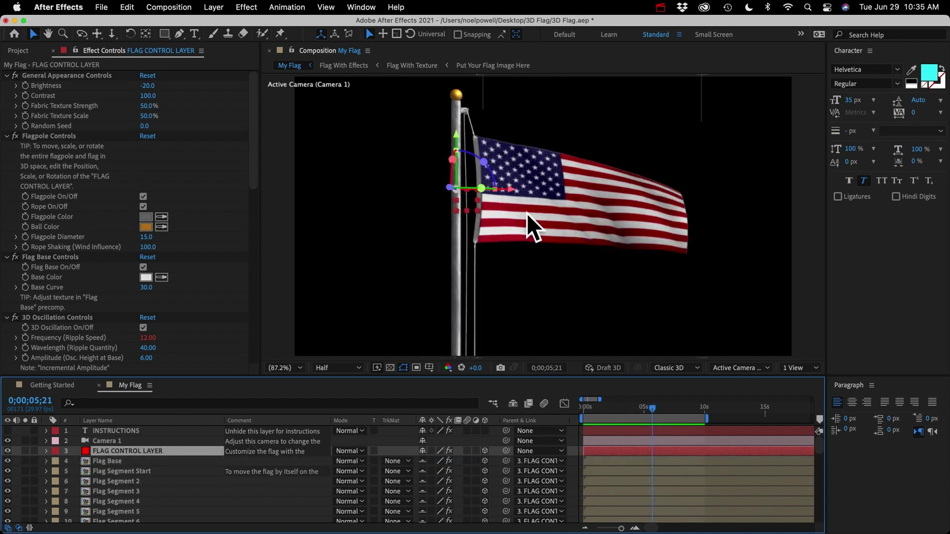
pyautogui.click(119, 471)
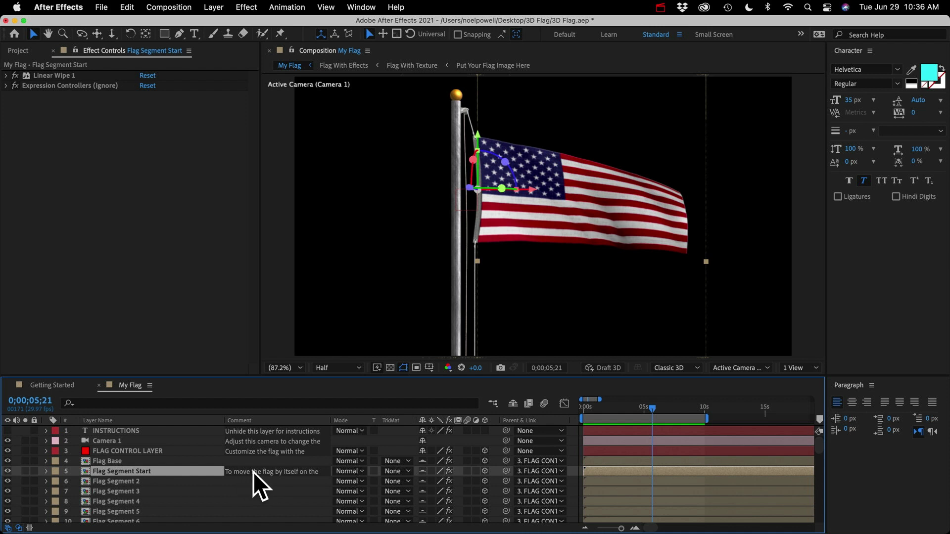
# Try sliding the flag sideways and raising Flag Segment Start, undoing each move.
pyautogui.moveTo(330, 421); pyautogui.dragTo(388, 420)
pyautogui.scroll(-1, 80, 449)
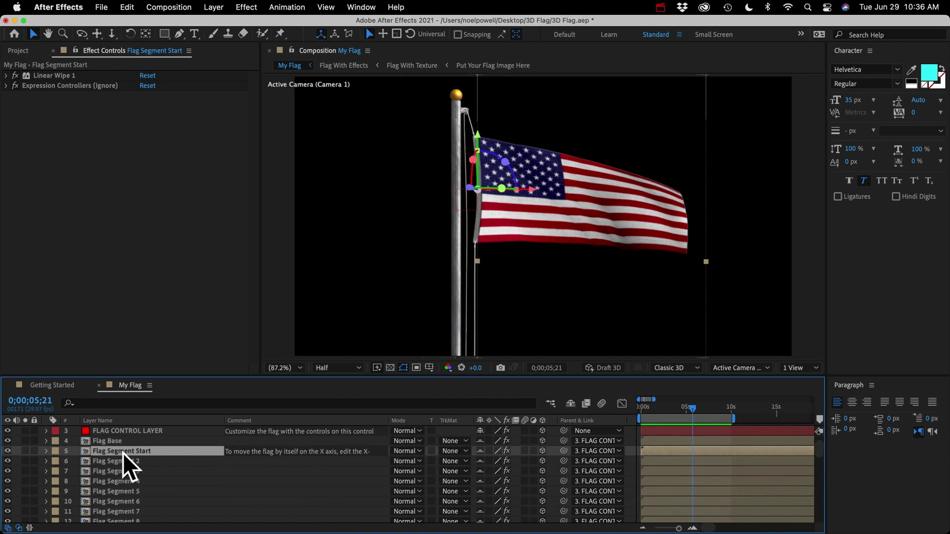
pyautogui.moveTo(531, 190); pyautogui.dragTo(552, 171)
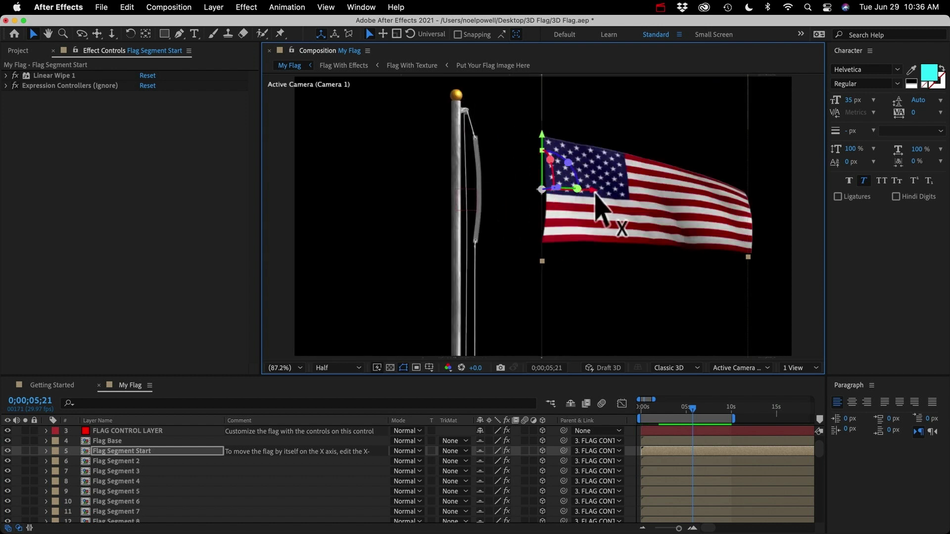
pyautogui.moveTo(595, 193); pyautogui.dragTo(498, 206)
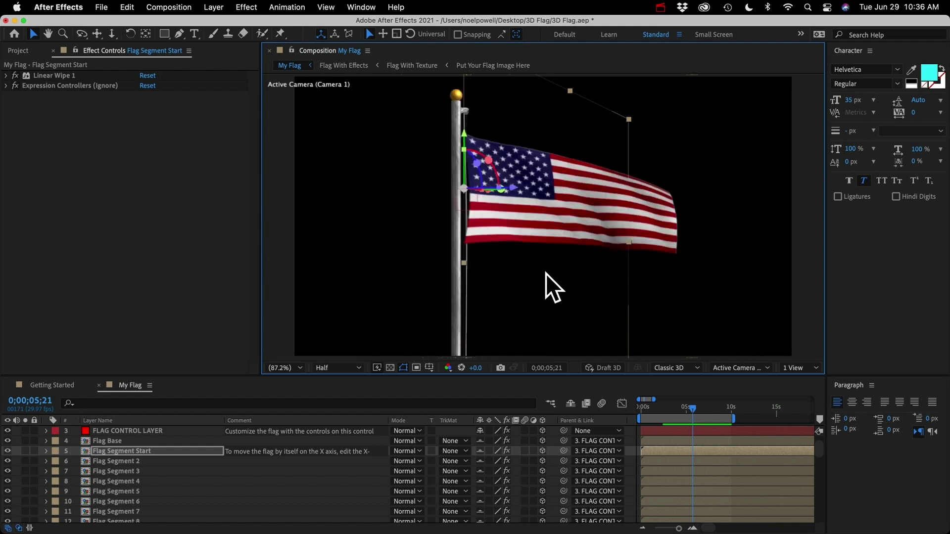
pyautogui.press('super+z')
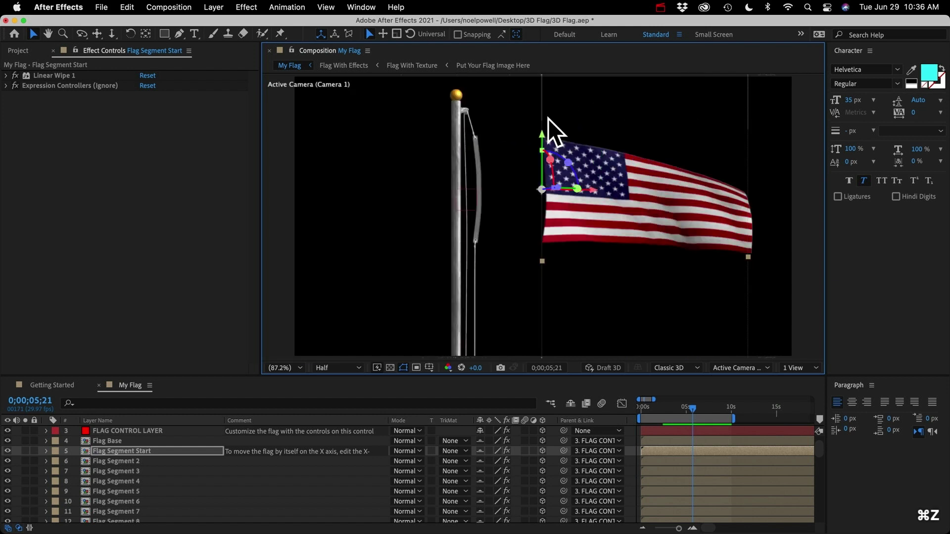
pyautogui.moveTo(542, 133); pyautogui.dragTo(542, 101)
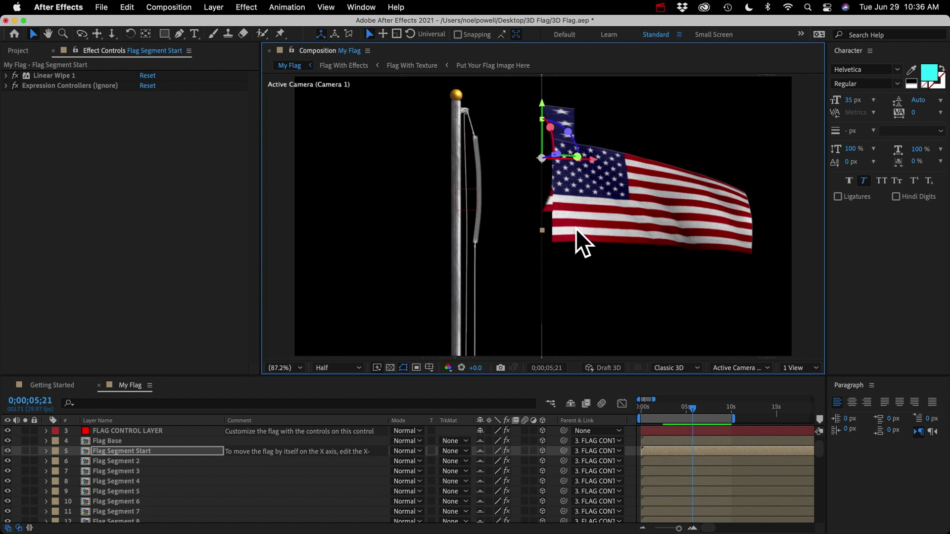
pyautogui.press('super+z')
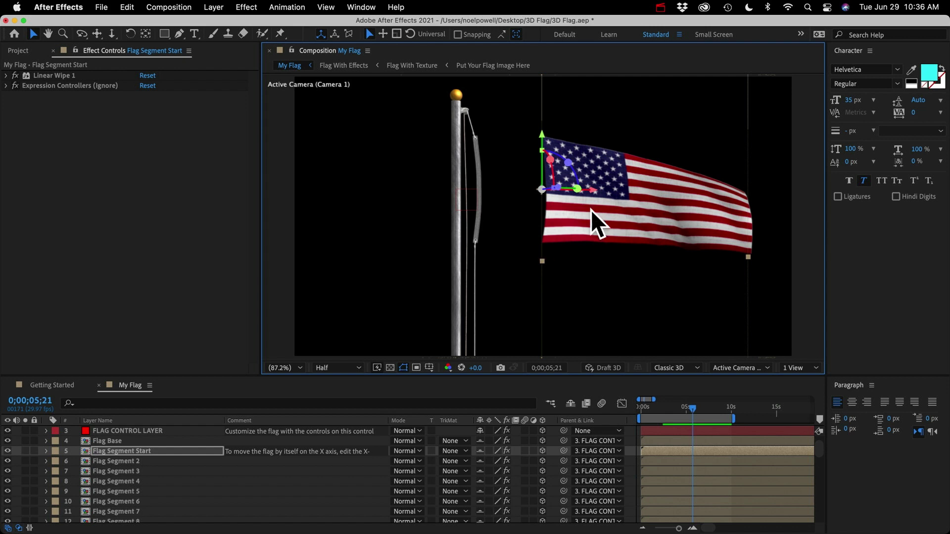
# Trial-raise Flag Segment Start through End, undo three times, then select Flagpole Segment 1 (Control Layer).
pyautogui.click(114, 451)
pyautogui.scroll(-5, 126, 493)
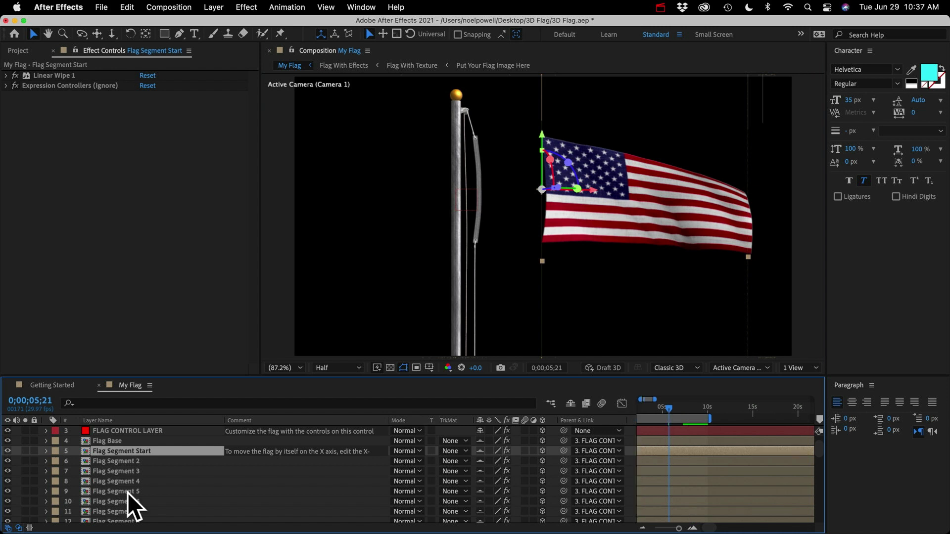
pyautogui.scroll(-1, 126, 493)
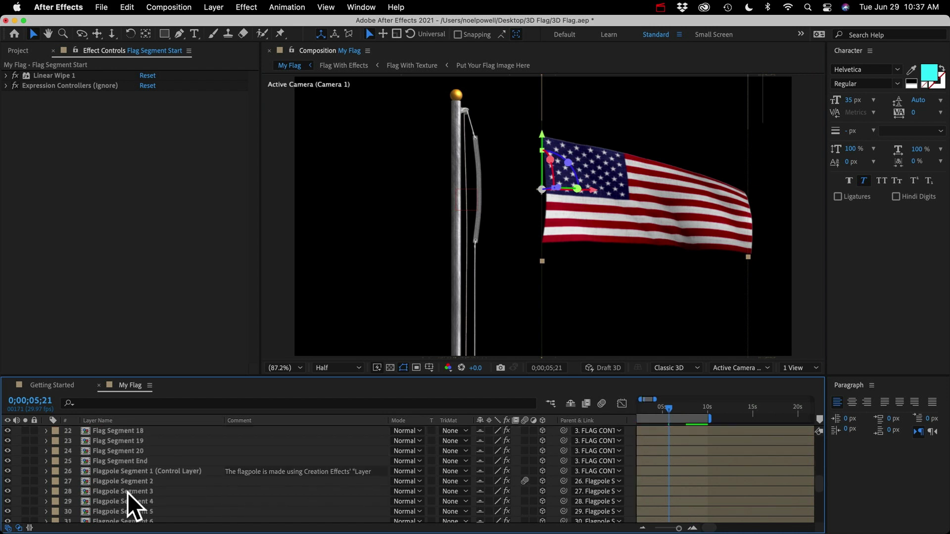
pyautogui.keyDown('shift'); pyautogui.click(122, 461); pyautogui.keyUp('shift')
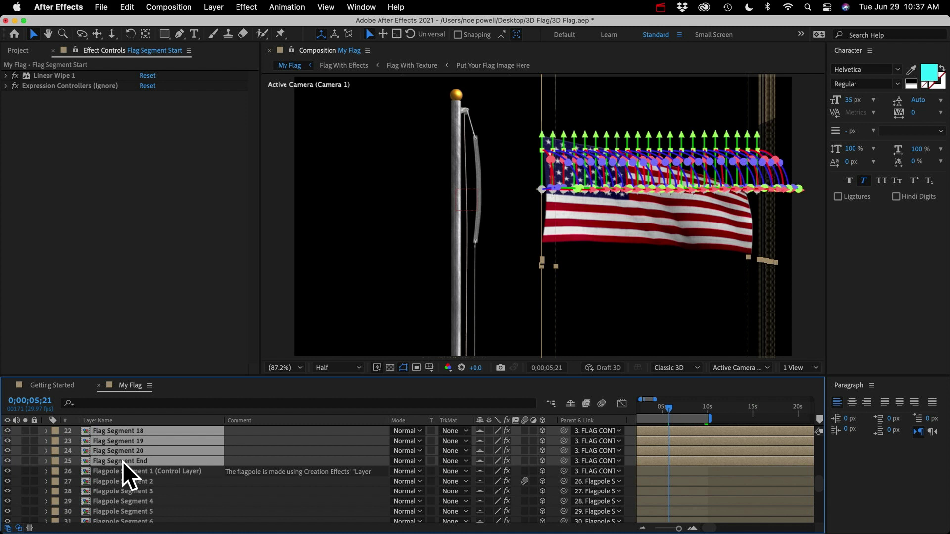
pyautogui.click(627, 125)
pyautogui.moveTo(628, 126); pyautogui.dragTo(625, 100)
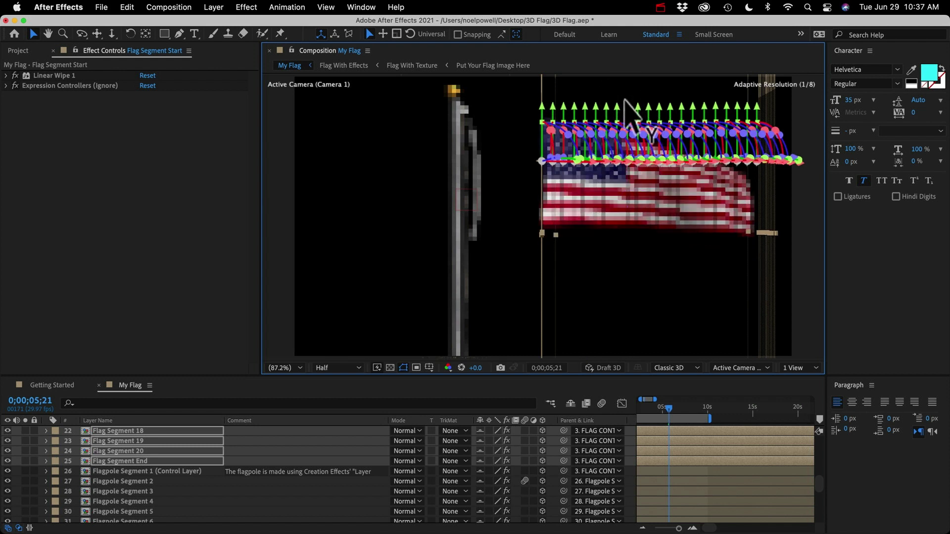
pyautogui.press('super+z')
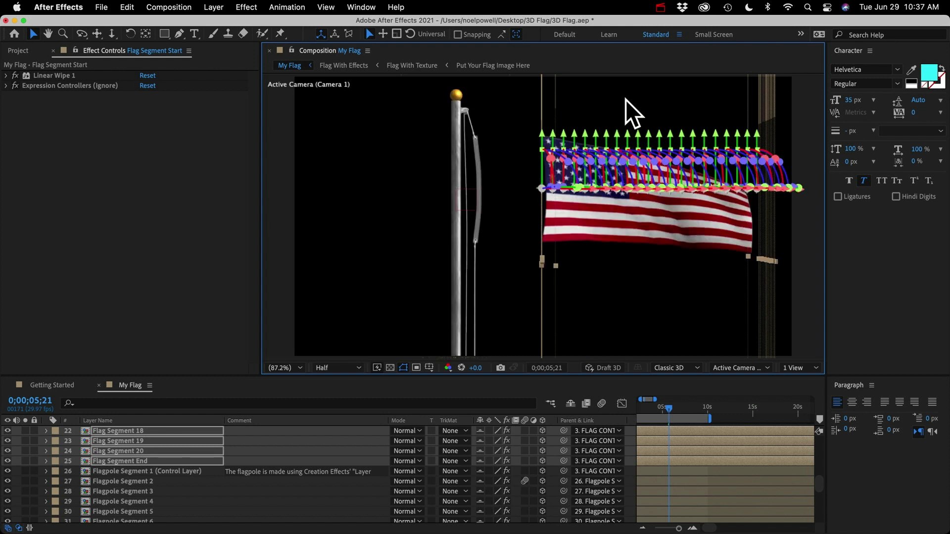
pyautogui.press('super+z')
pyautogui.press('super+z')
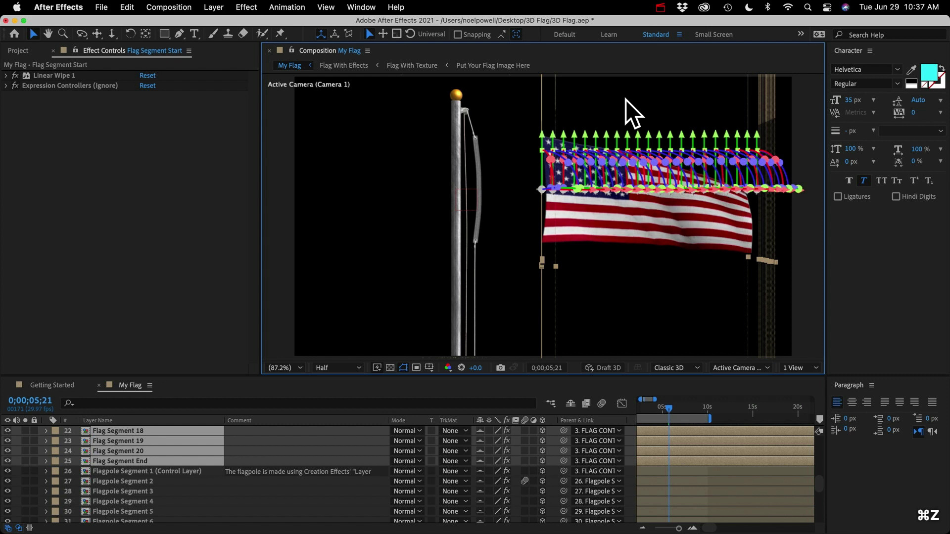
pyautogui.press('super+z')
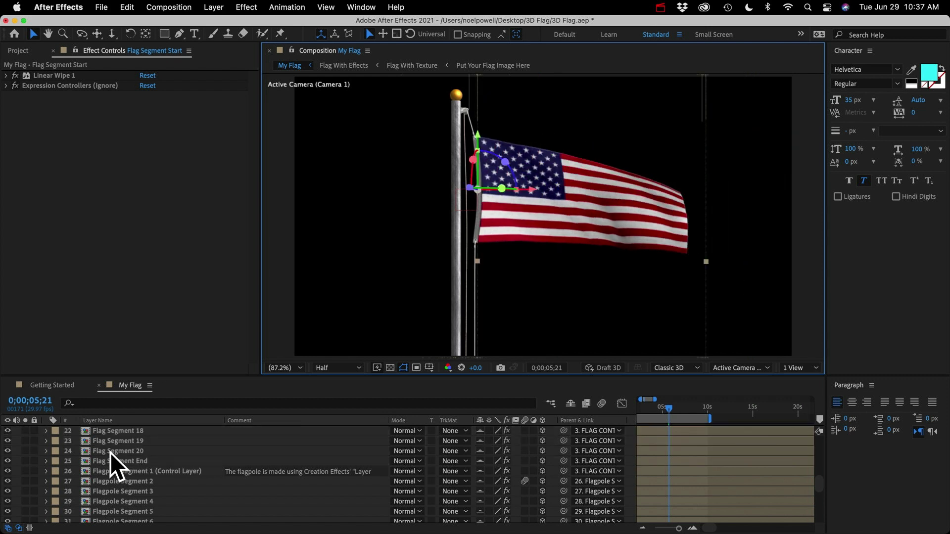
pyautogui.click(111, 471)
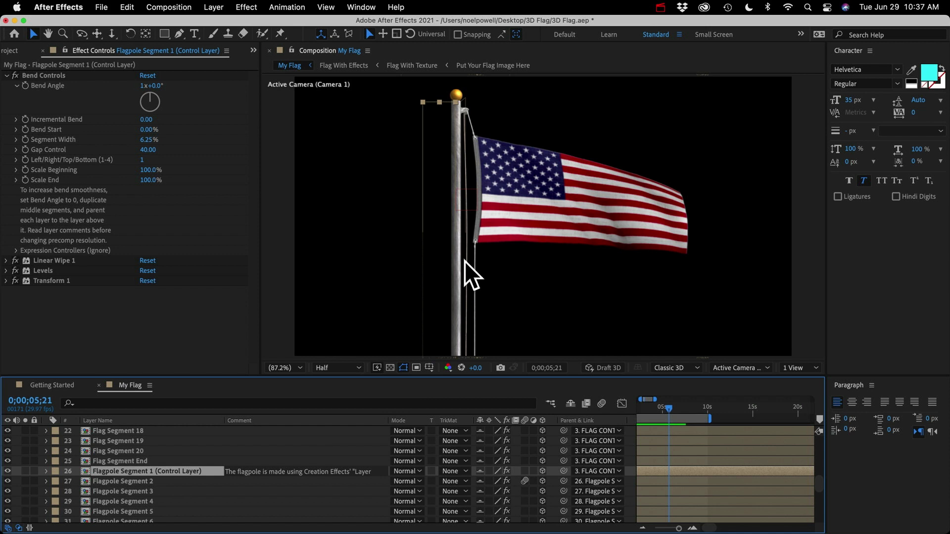
# Zoom the viewer out to 25% and scale Flagpole Segment 1's height to 130%.
pyautogui.press(',')
pyautogui.press(',')
pyautogui.press(',')
pyautogui.press(',')
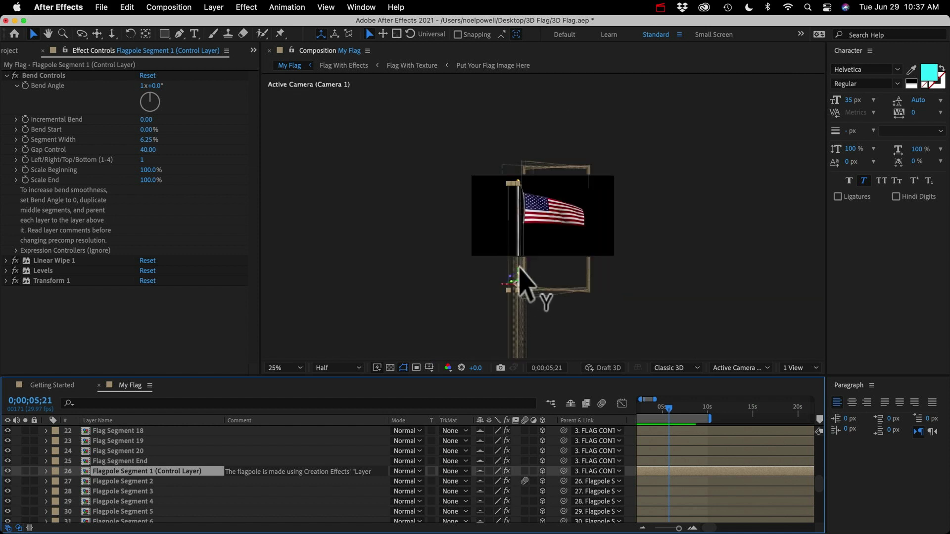
pyautogui.moveTo(518, 272); pyautogui.dragTo(474, 313)
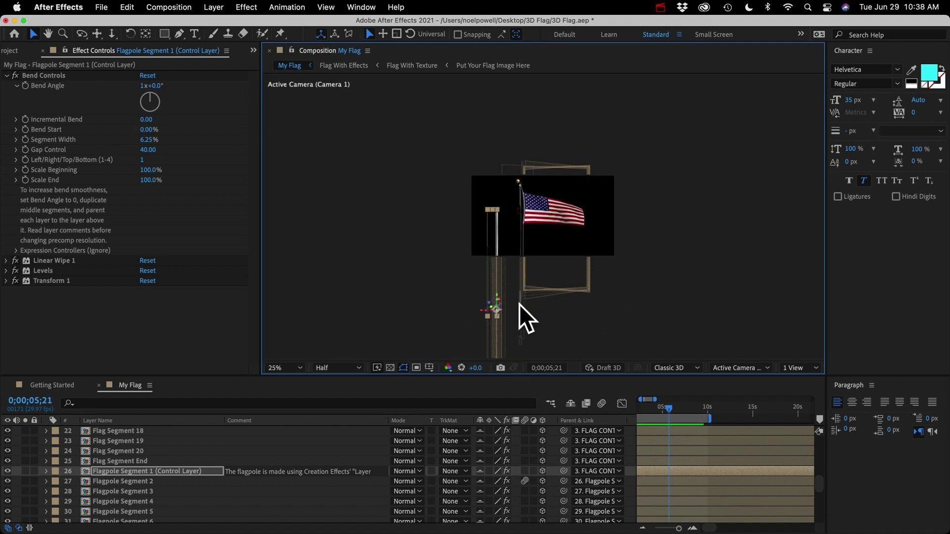
pyautogui.click(111, 465)
pyautogui.press('s')
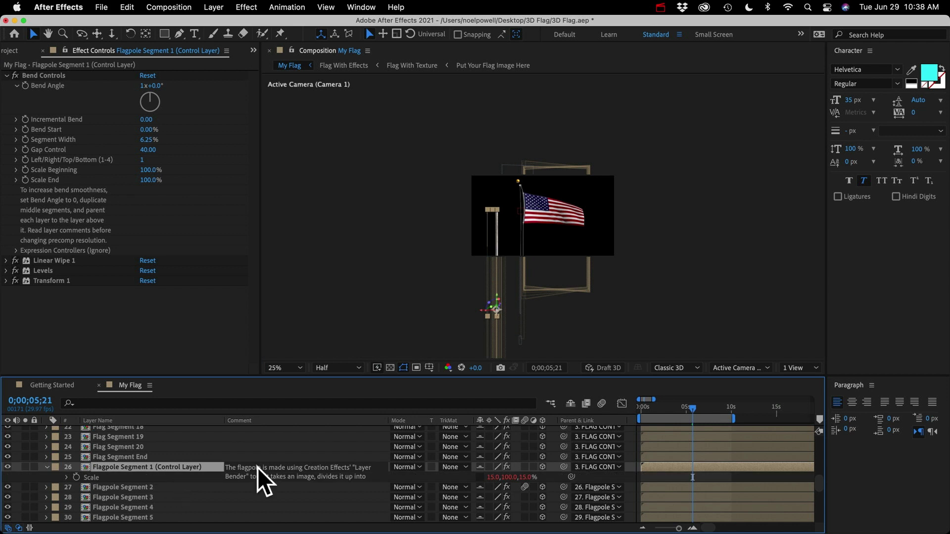
pyautogui.moveTo(512, 479); pyautogui.dragTo(537, 500)
# Select the Pulley Front and Pulley Back layers.
pyautogui.scroll(-5, 116, 468)
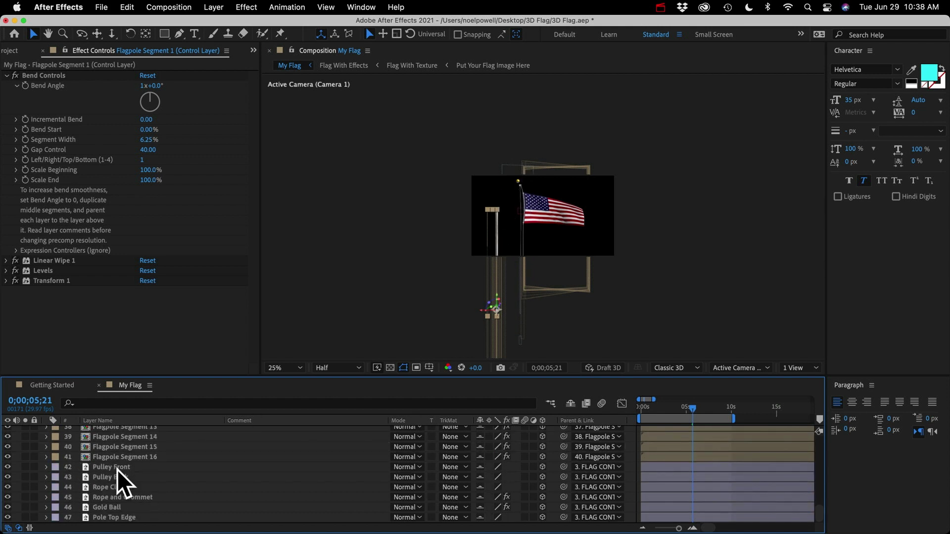
pyautogui.click(115, 467)
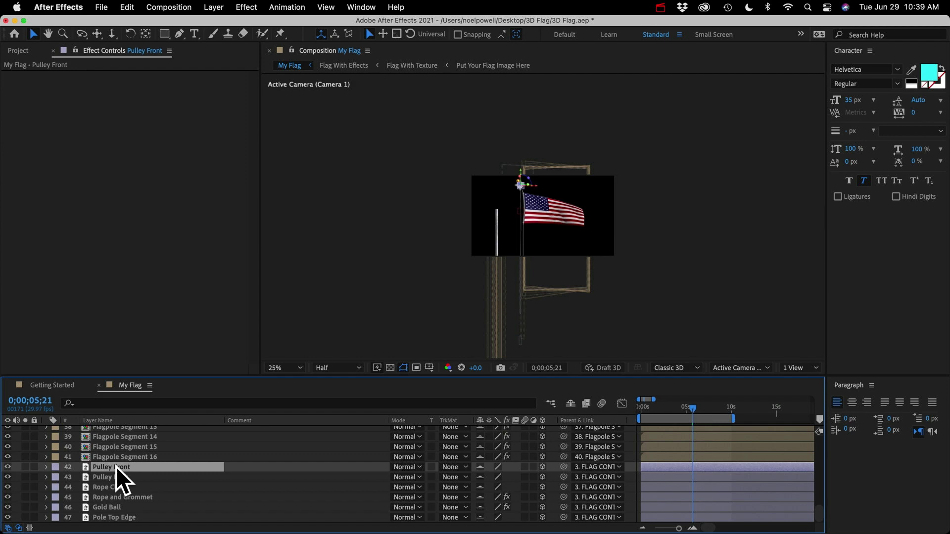
pyautogui.click(115, 479)
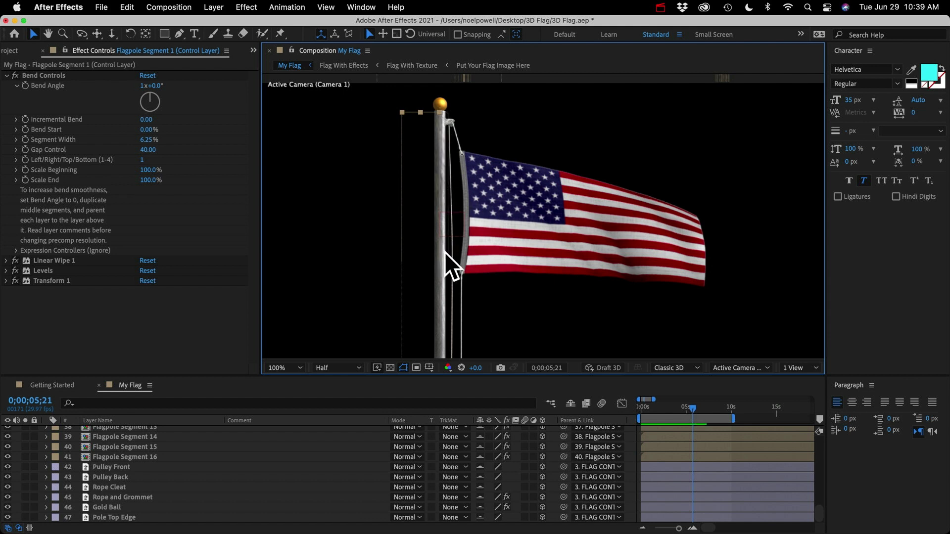
pyautogui.scroll(12, 77, 475)
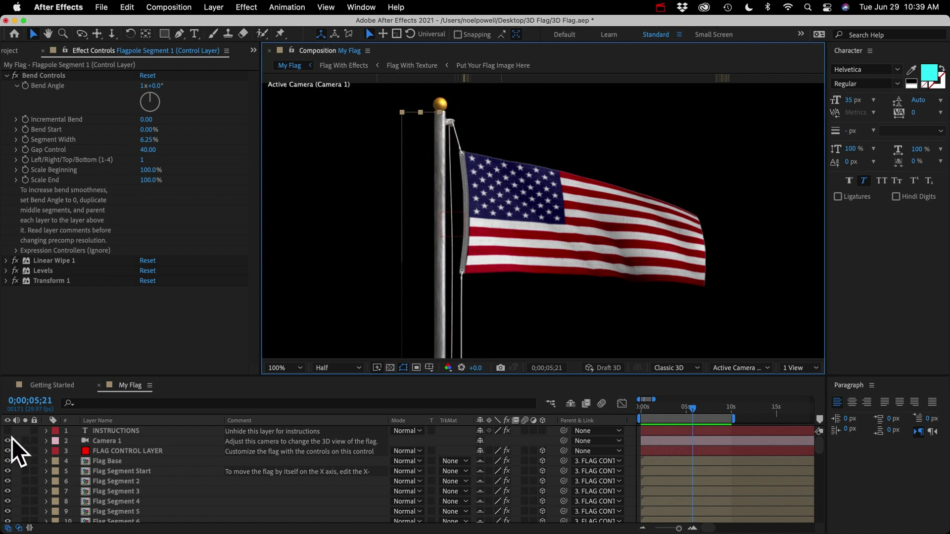
# Expand Images > 2D Flagpoles and add Flagpole 5.png to the composition as layer 3.
pyautogui.click(13, 50)
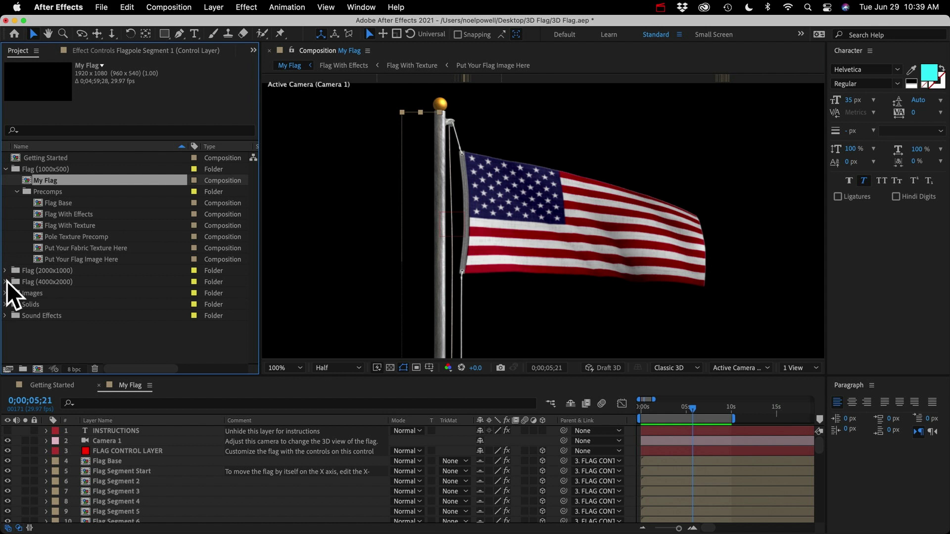
pyautogui.click(40, 292)
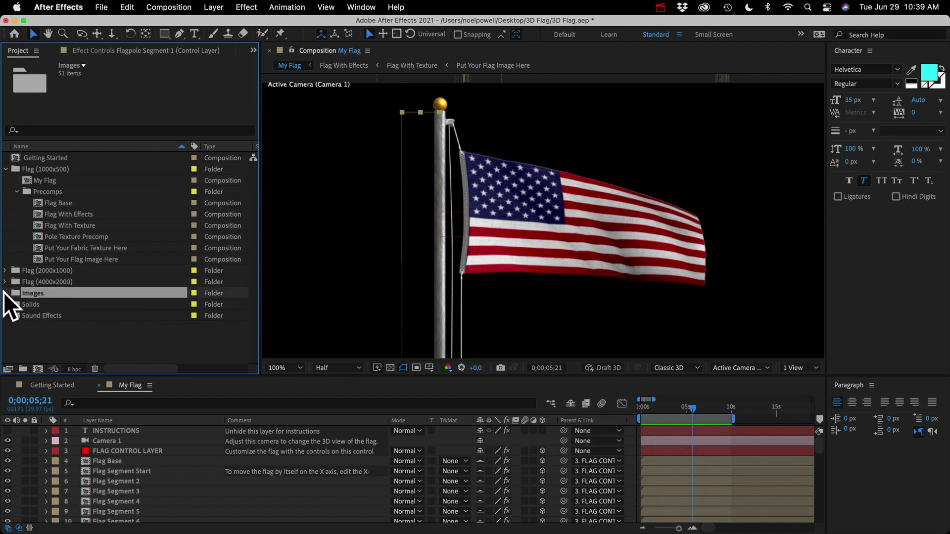
pyautogui.click(5, 293)
pyautogui.click(39, 305)
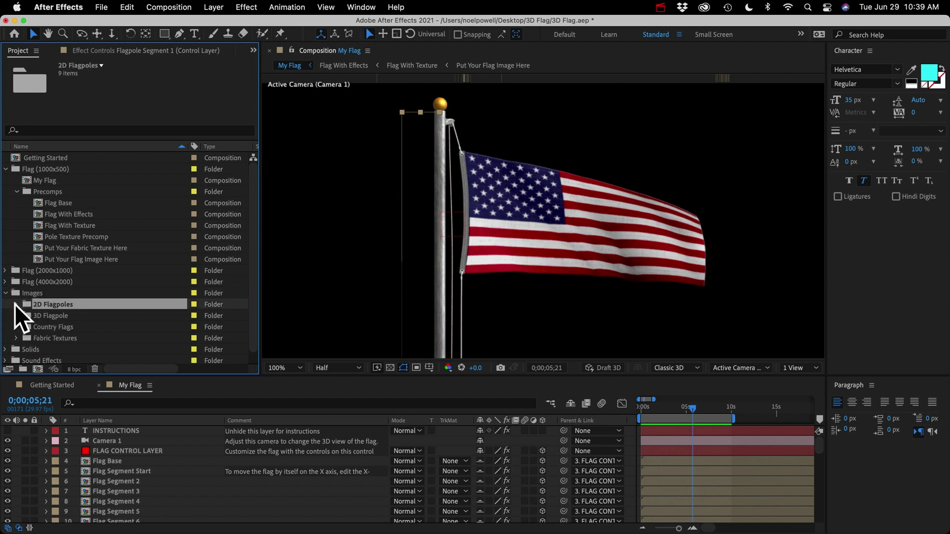
pyautogui.click(15, 304)
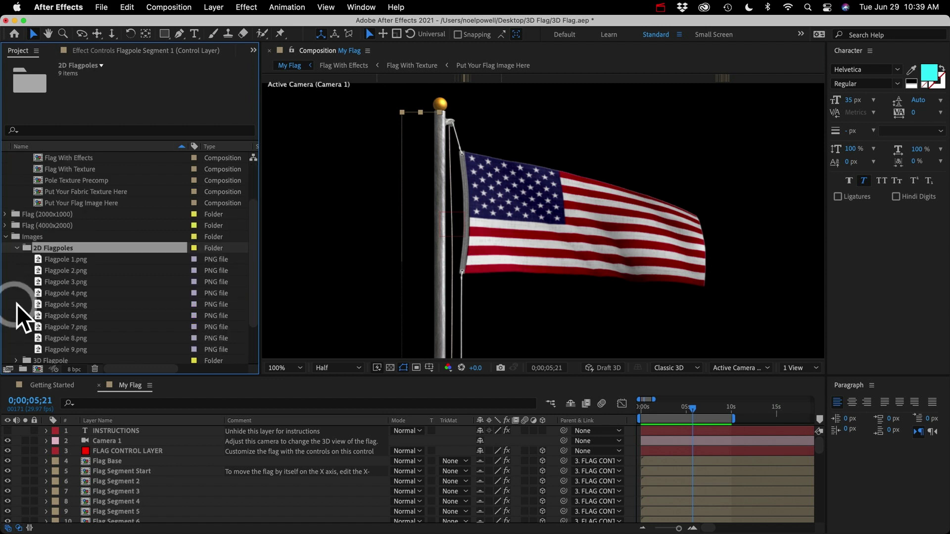
pyautogui.click(63, 261)
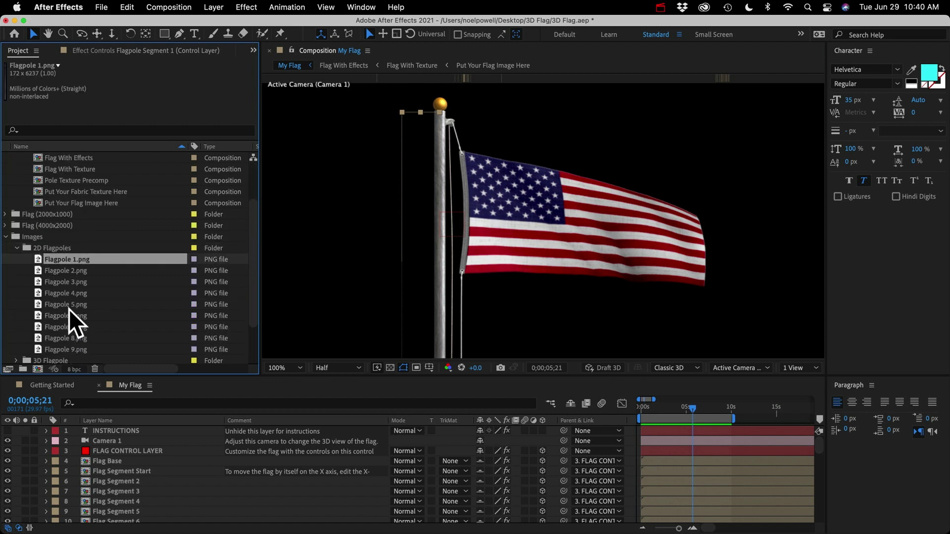
pyautogui.moveTo(67, 304); pyautogui.dragTo(94, 445)
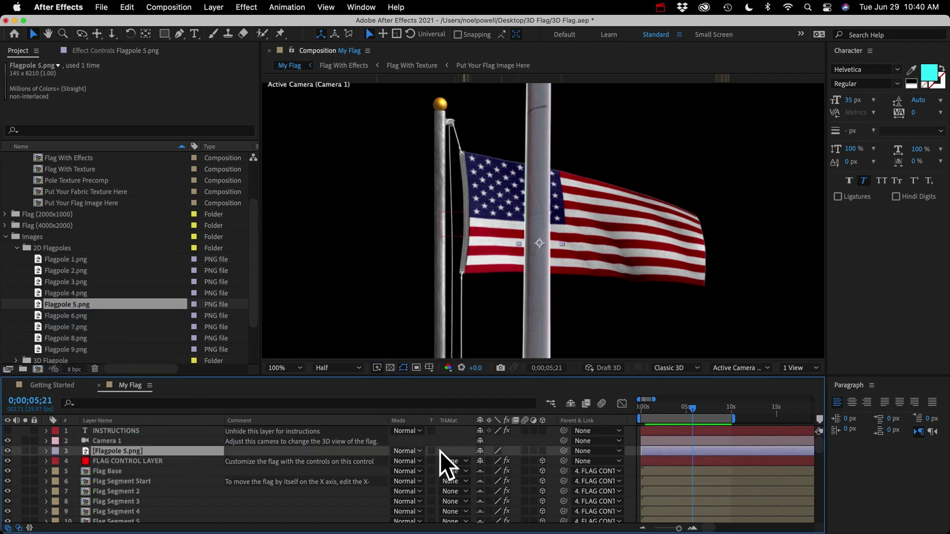
# Make the new pole layer 3D, scale it down to about 59%, and move it over the old pole.
pyautogui.click(543, 451)
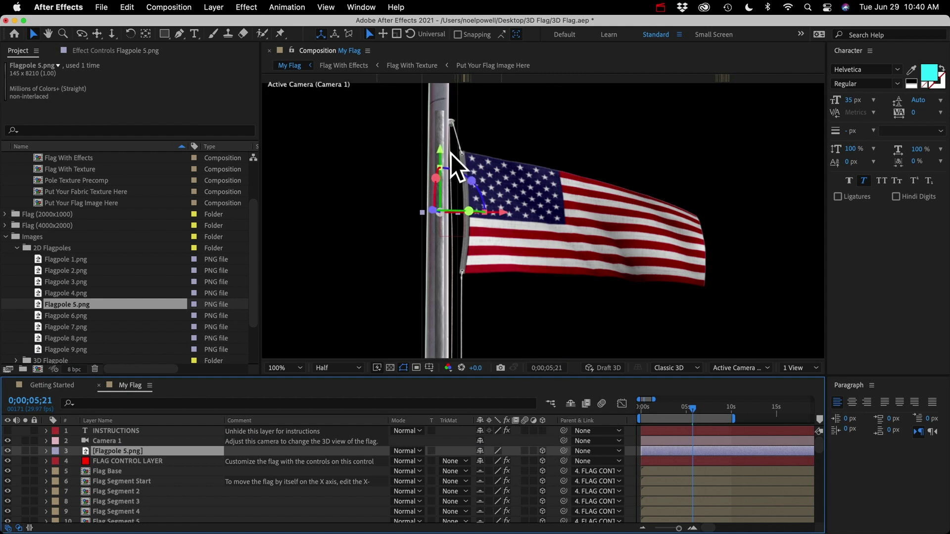
pyautogui.press('s')
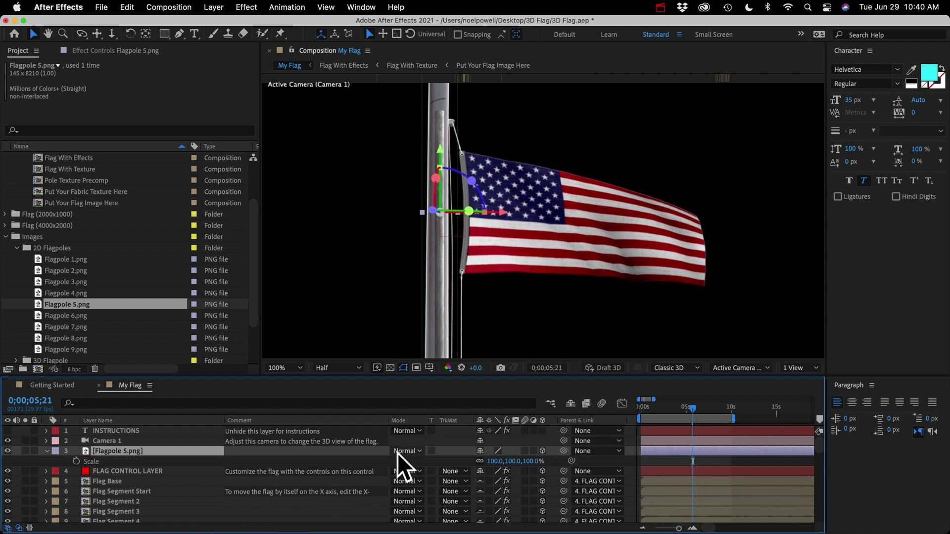
pyautogui.moveTo(496, 463); pyautogui.dragTo(471, 465)
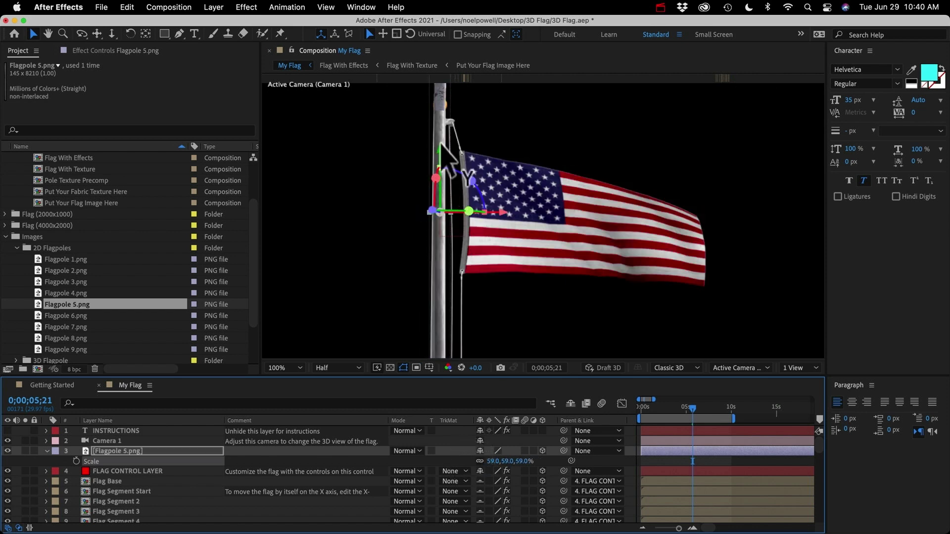
pyautogui.click(437, 172)
pyautogui.moveTo(436, 171); pyautogui.dragTo(435, 388)
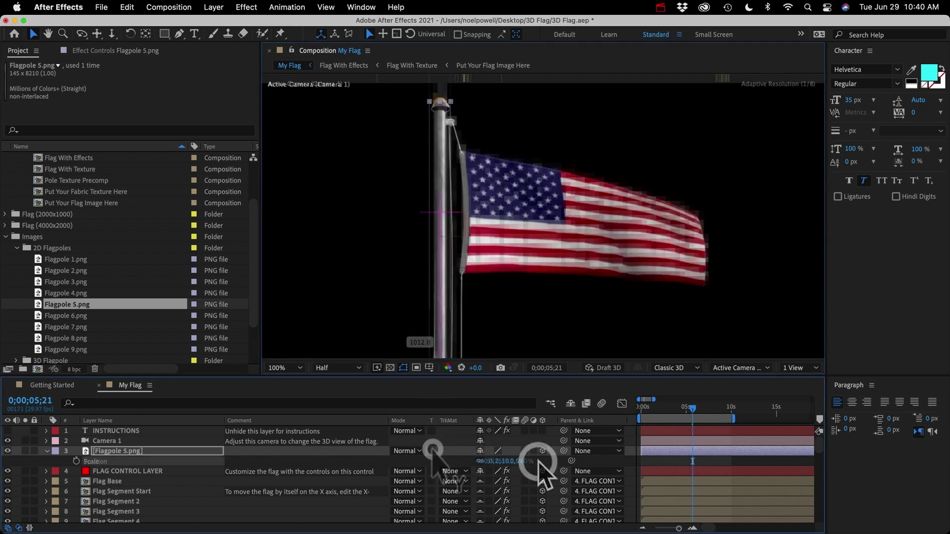
pyautogui.press('p')
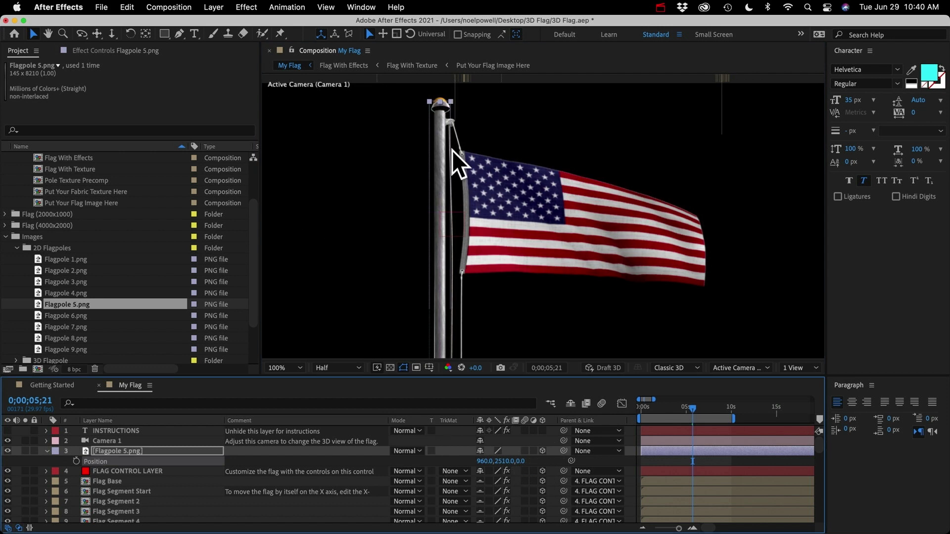
# Enlarge the timeline layer list and toggle the flagpole segment layers' visibility.
pyautogui.scroll(-10, 117, 512)
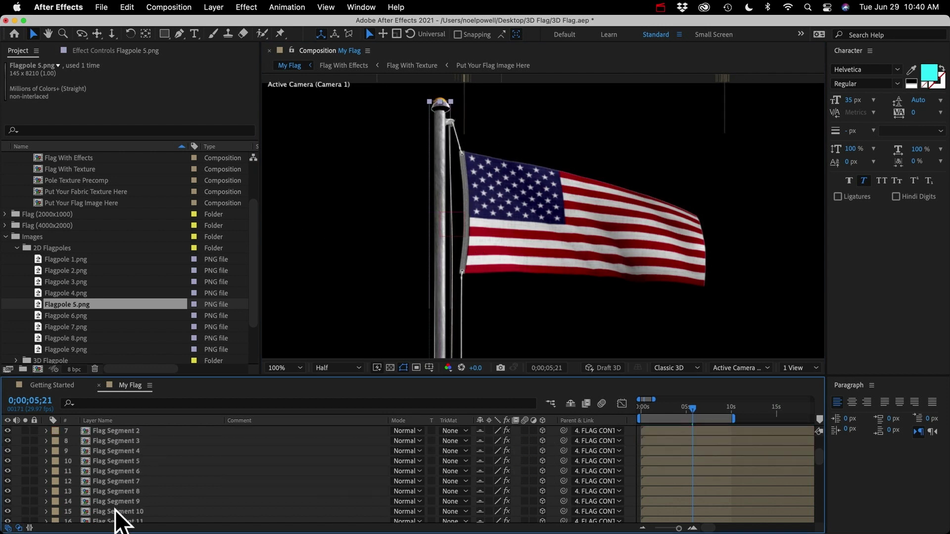
pyautogui.scroll(-3, 115, 509)
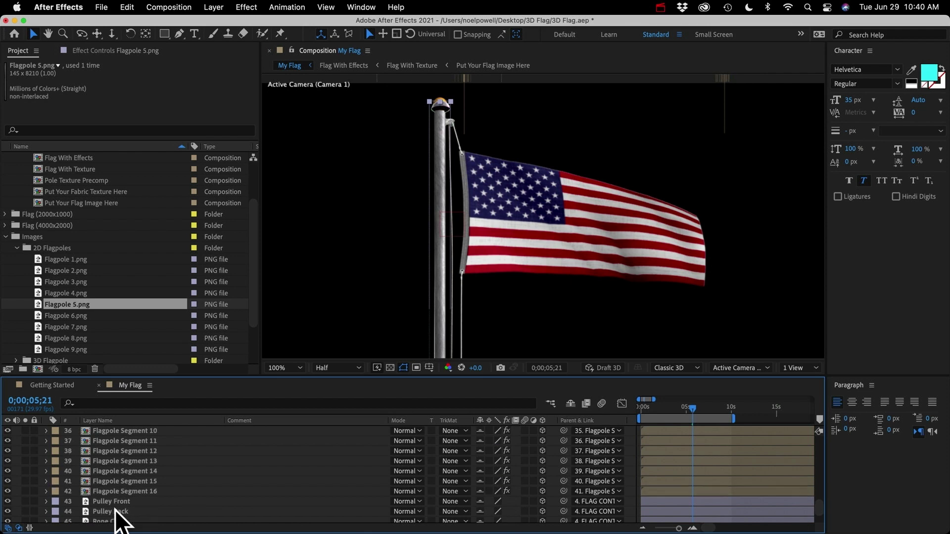
pyautogui.moveTo(163, 380); pyautogui.dragTo(158, 203)
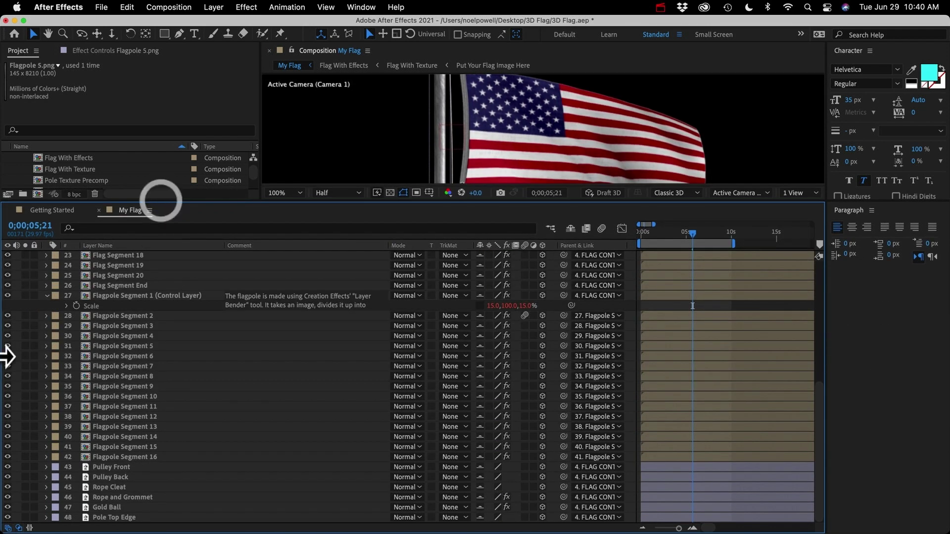
pyautogui.moveTo(8, 305); pyautogui.dragTo(8, 457)
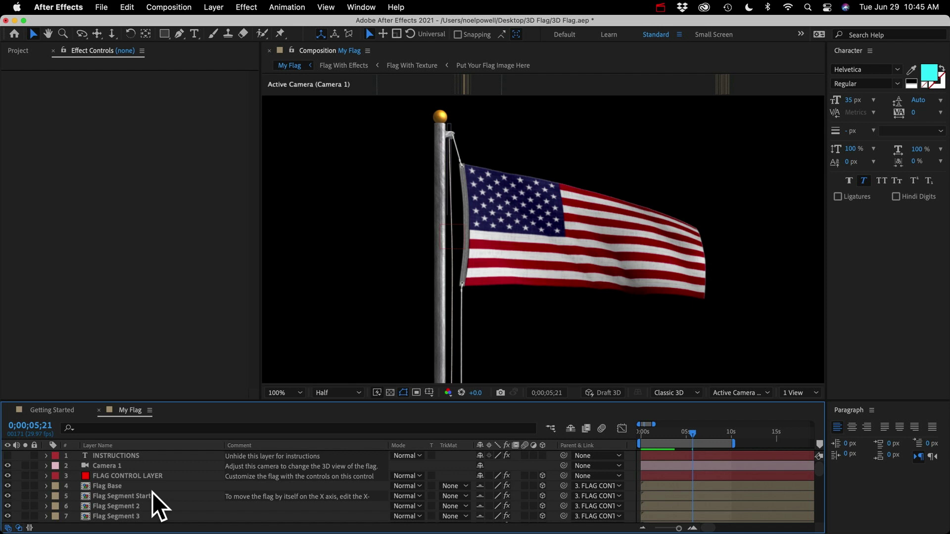
# Show the FLAG CONTROL LAYER's settings and browse General Appearance, Flagpole and Flag Base Controls.
pyautogui.click(148, 476)
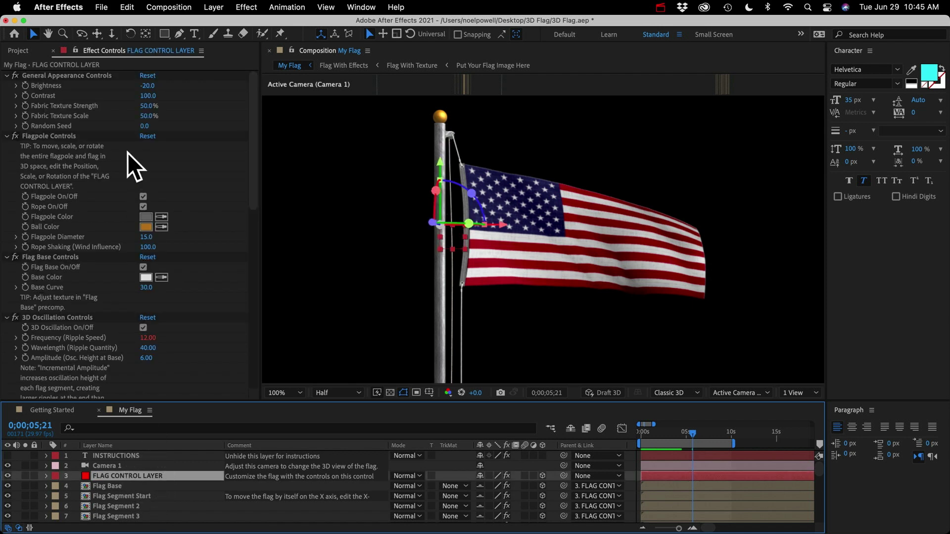
pyautogui.click(78, 75)
pyautogui.click(50, 135)
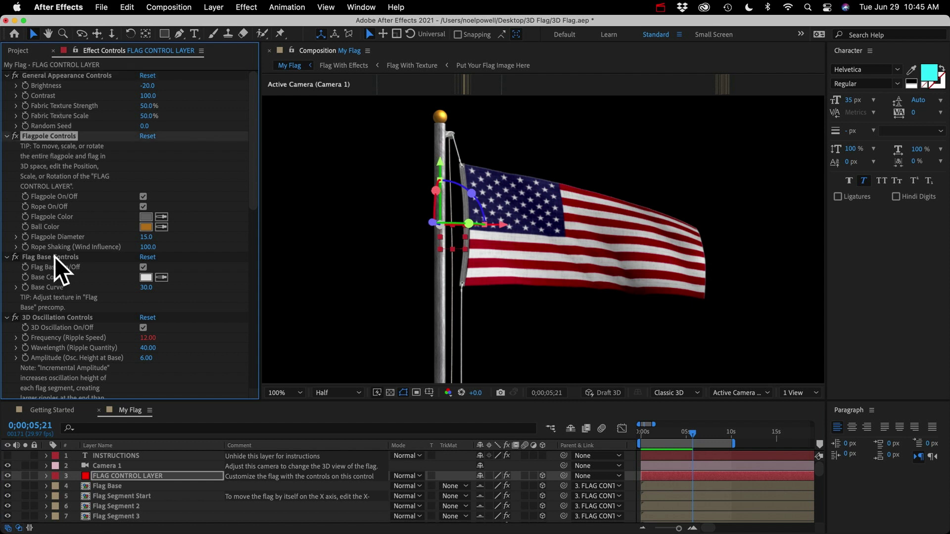
pyautogui.click(55, 256)
pyautogui.scroll(-5, 54, 285)
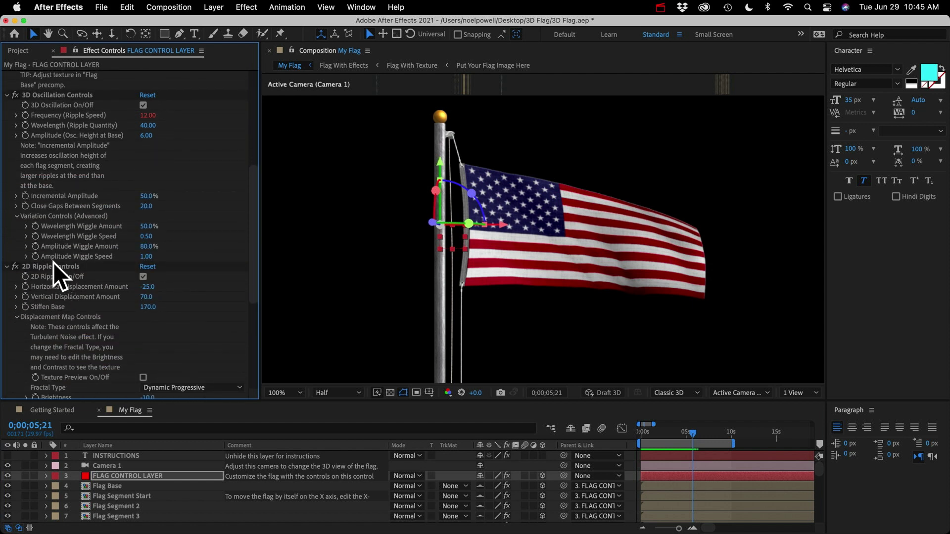
pyautogui.scroll(4, 52, 259)
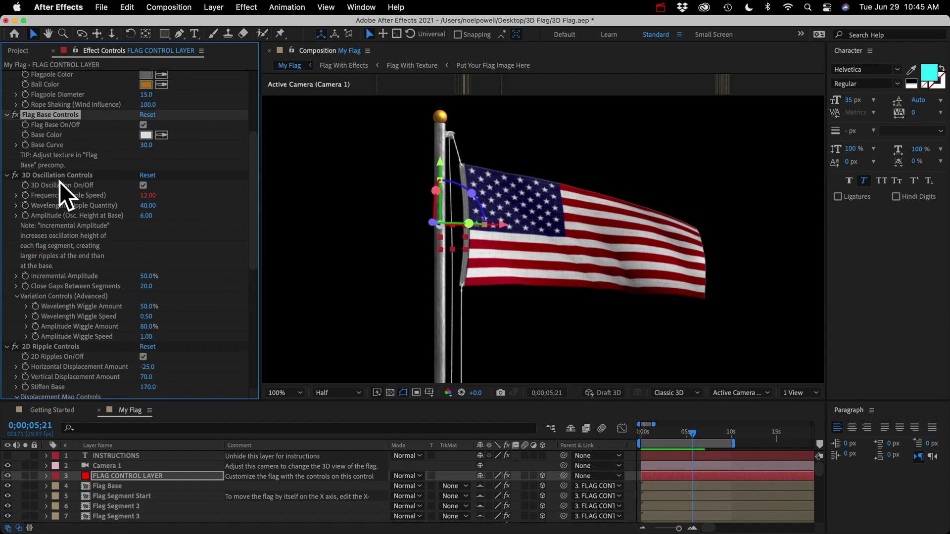
pyautogui.scroll(7, 59, 182)
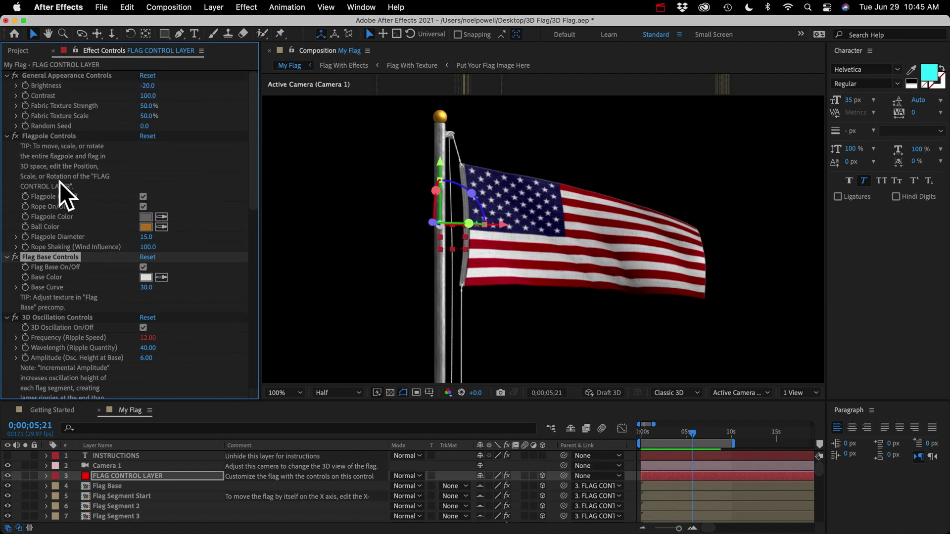
pyautogui.click(62, 76)
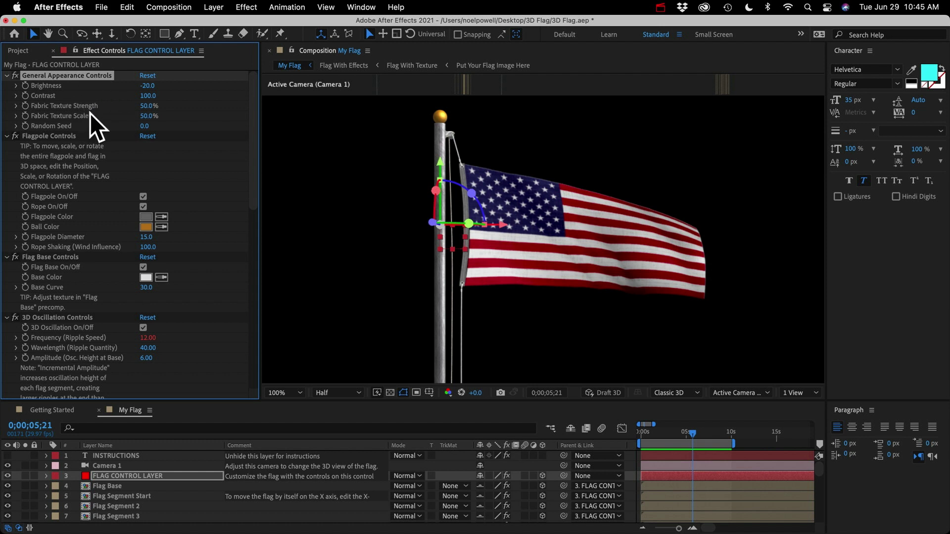
pyautogui.click(39, 135)
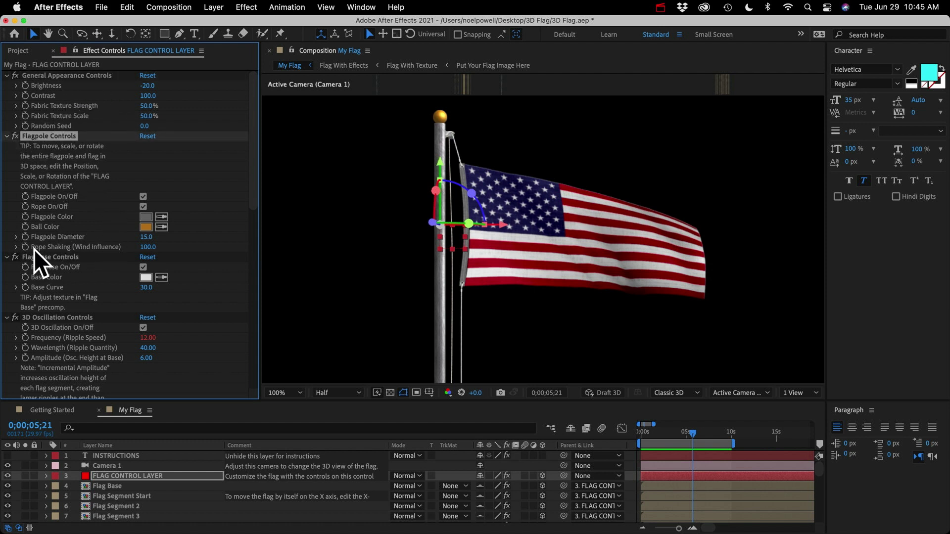
pyautogui.click(43, 258)
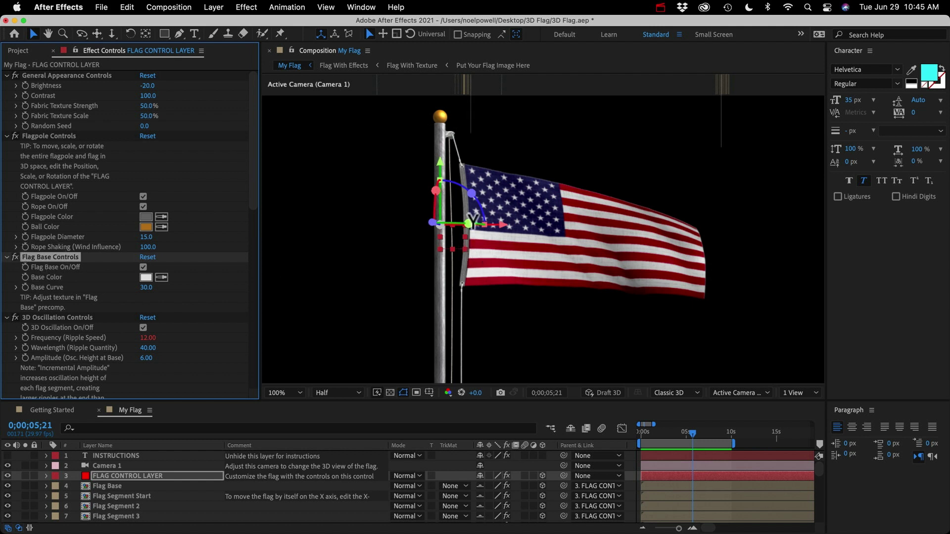
pyautogui.scroll(-3, 89, 316)
pyautogui.scroll(-5, 89, 317)
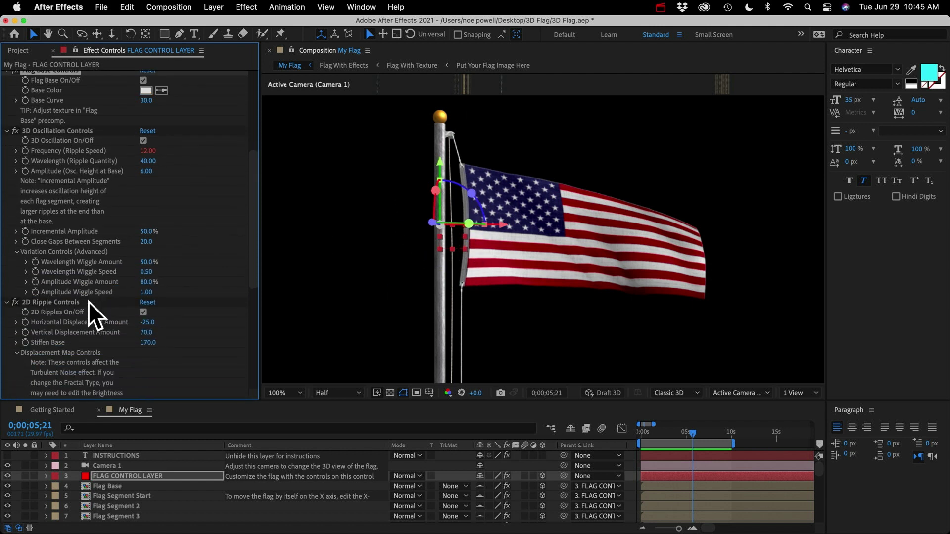
# Select 2D Ripple Controls and toggle Flag Drop off and on, leaving it enabled.
pyautogui.click(50, 129)
pyautogui.click(63, 302)
pyautogui.scroll(-5, 63, 315)
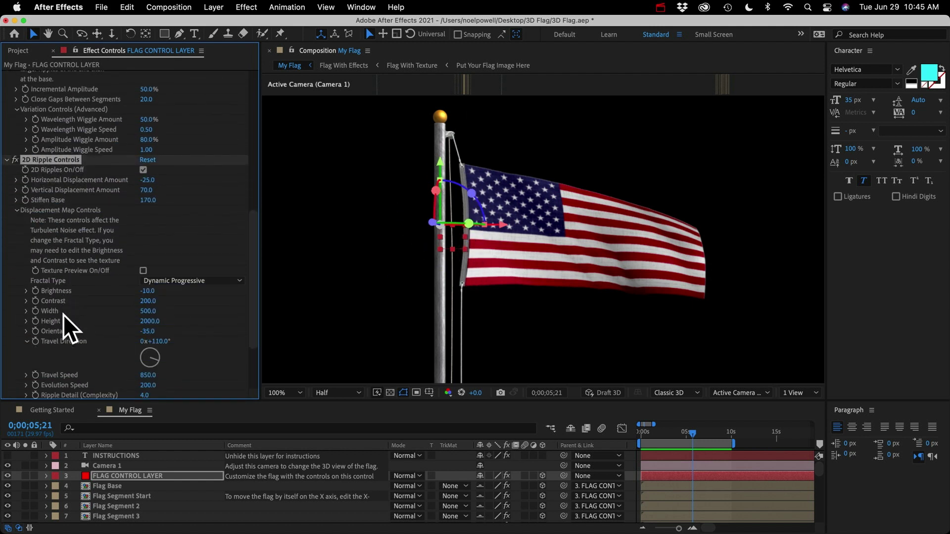
pyautogui.scroll(-3, 63, 381)
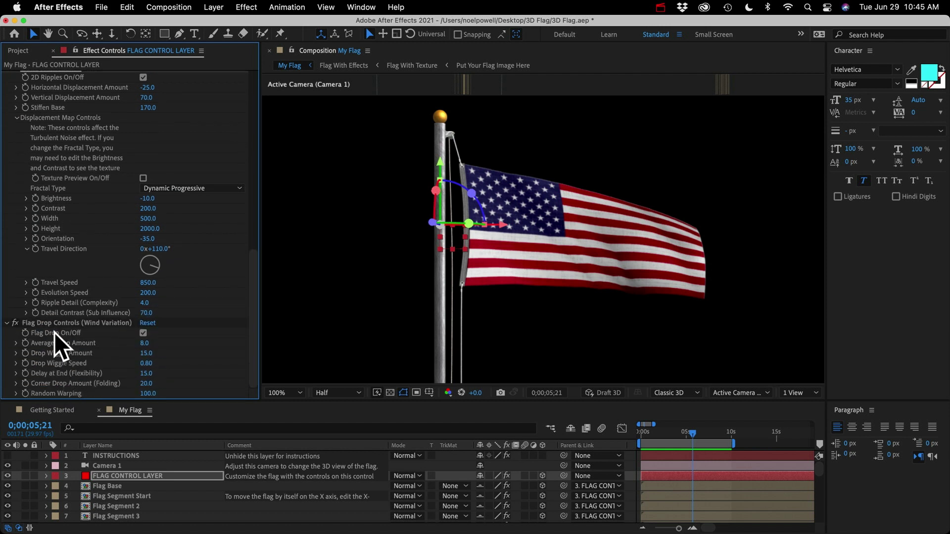
pyautogui.scroll(5, 54, 306)
pyautogui.scroll(-5, 89, 248)
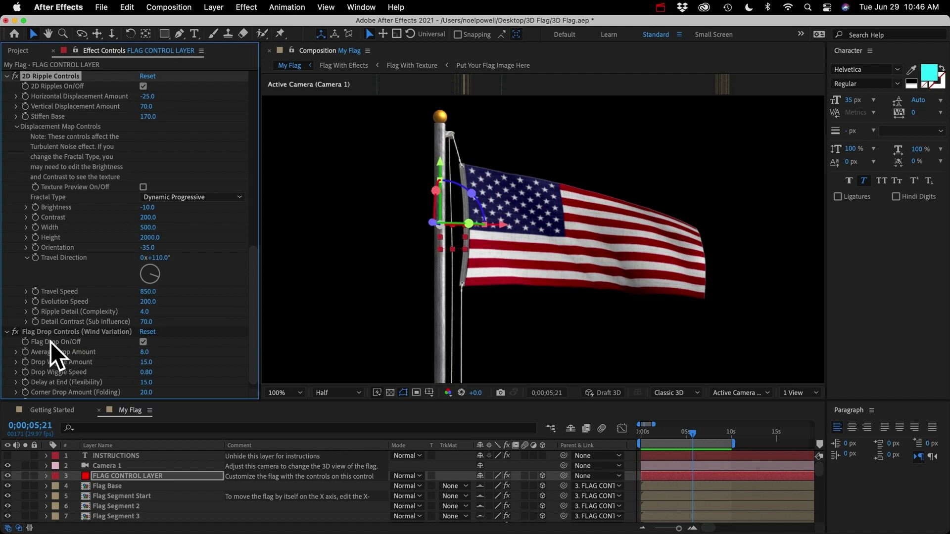
pyautogui.click(143, 341)
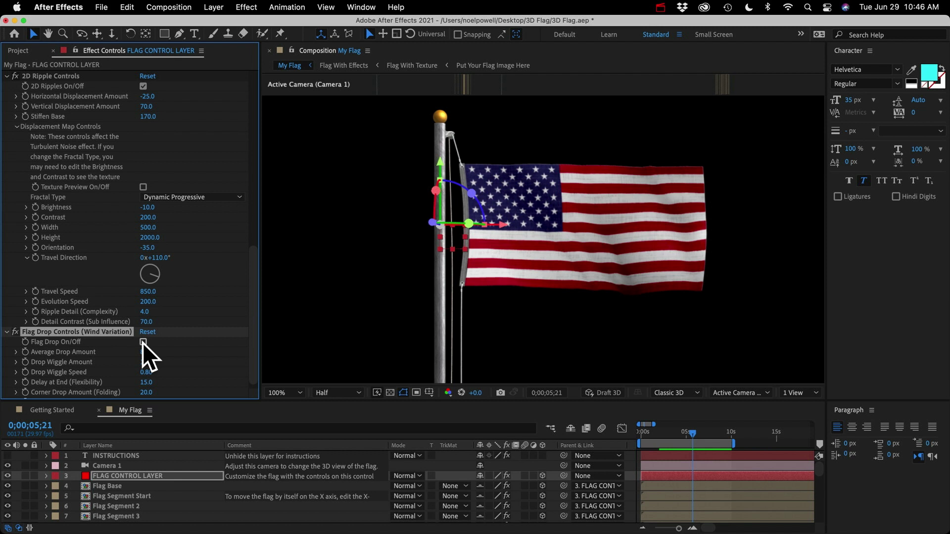
pyautogui.click(143, 342)
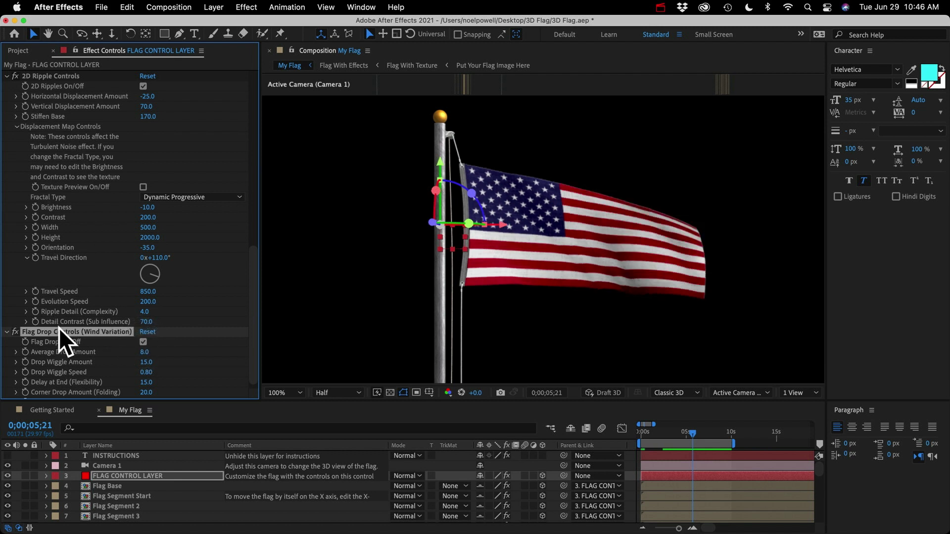
pyautogui.click(143, 341)
# Try raising Brightness and Contrast, then undo both back to -20 and 100.
pyautogui.scroll(15, 106, 254)
pyautogui.click(55, 76)
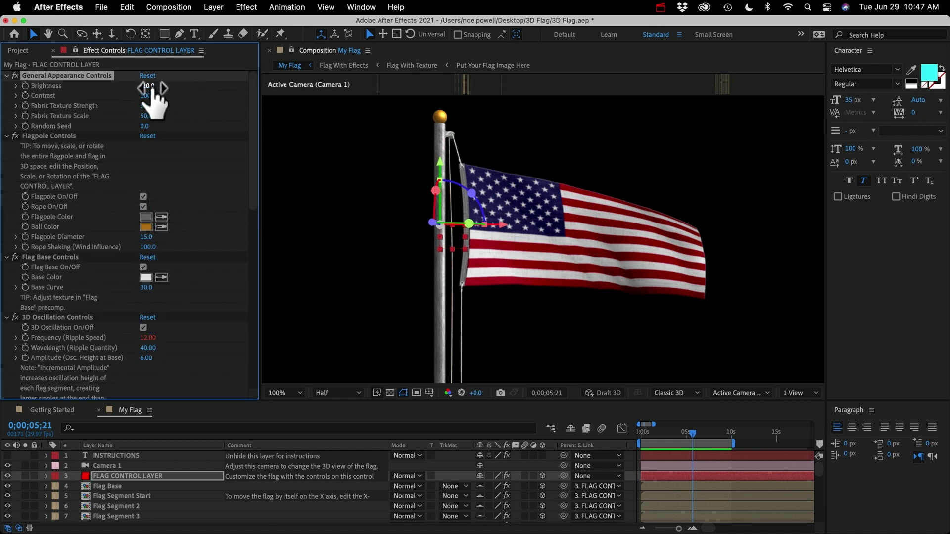
pyautogui.moveTo(147, 86); pyautogui.dragTo(269, 134)
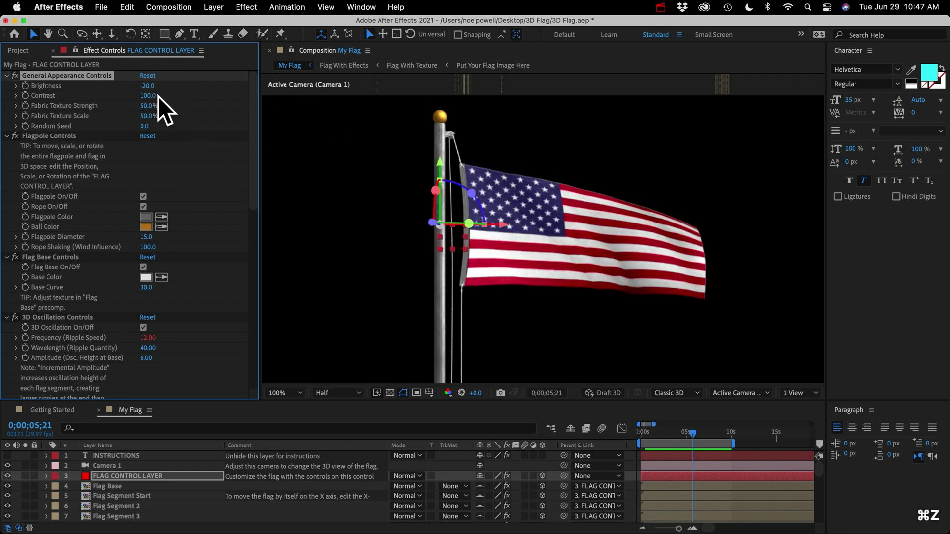
pyautogui.press('super+z')
pyautogui.moveTo(153, 96); pyautogui.dragTo(196, 100)
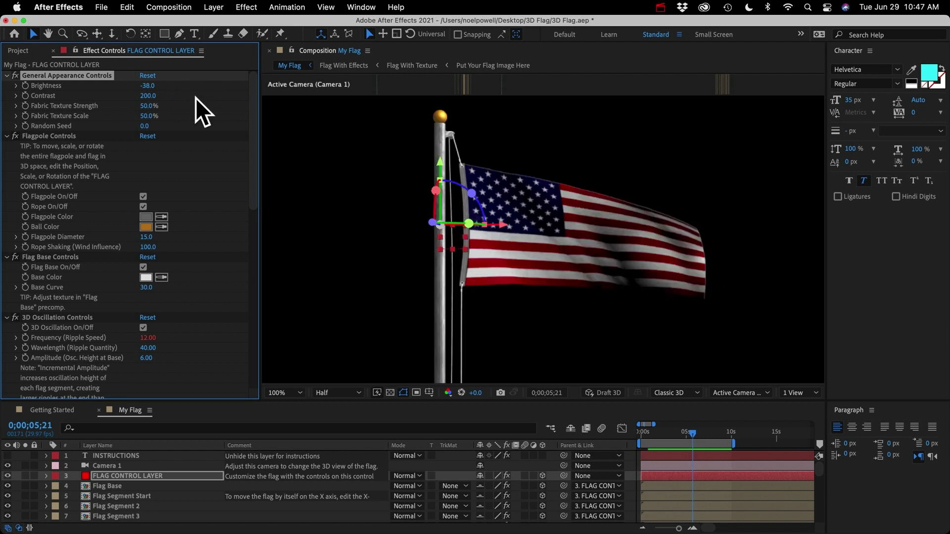
pyautogui.press('super+z')
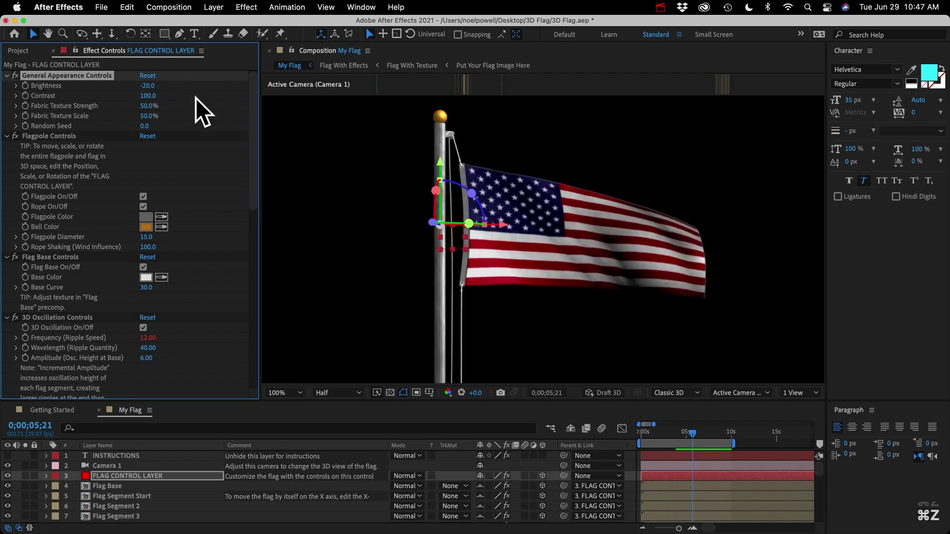
pyautogui.press('super+z')
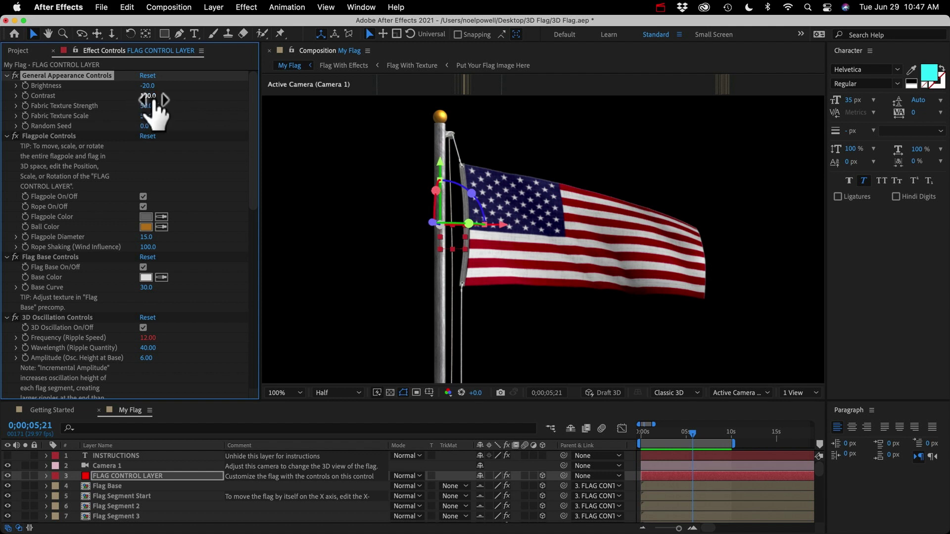
# Try Fabric Texture Strength 100%, revert it to 50%, and raise the Random Seed.
pyautogui.scroll(-6, 87, 262)
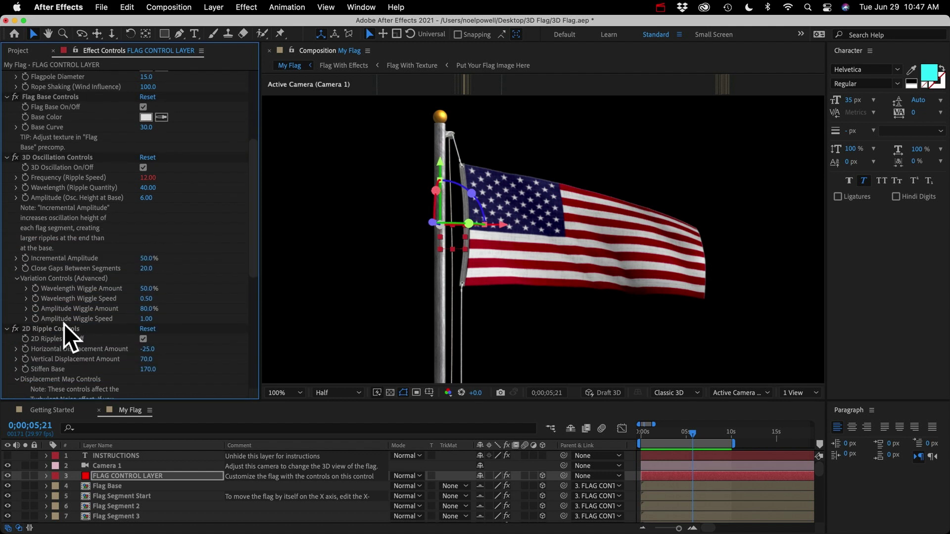
pyautogui.scroll(6, 82, 161)
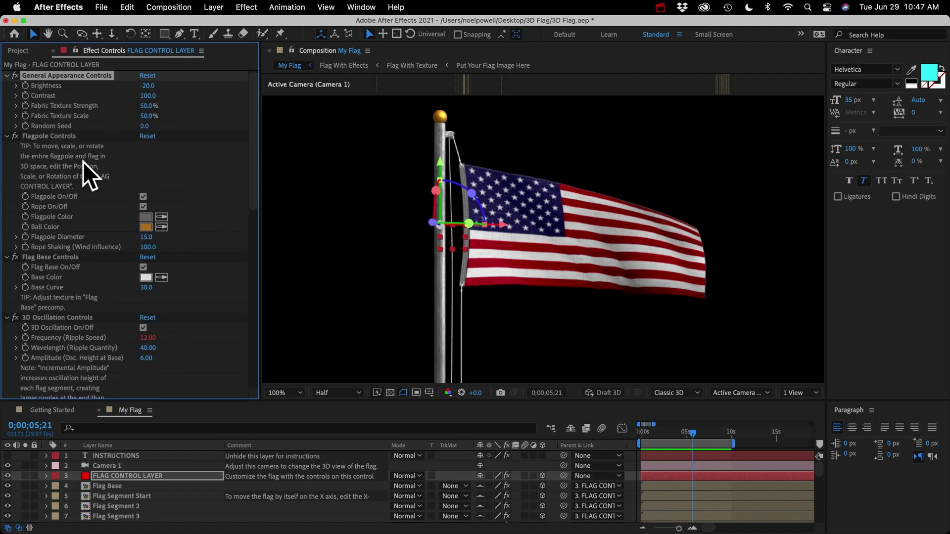
pyautogui.click(147, 106)
pyautogui.write('100')
pyautogui.press('Return')
pyautogui.press('super+z')
pyautogui.moveTo(144, 127); pyautogui.dragTo(178, 129)
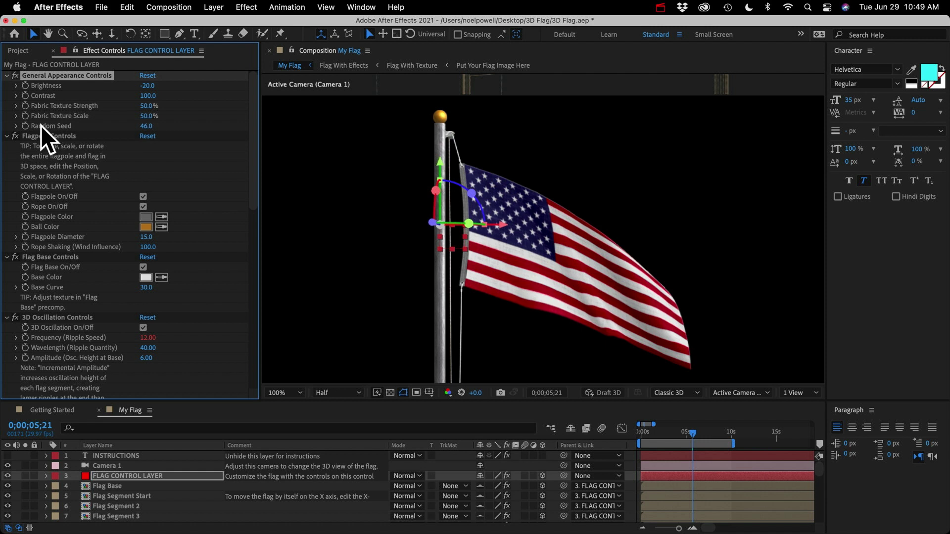
# Scrub Random Seed up to 78 for a different ripple, then select Flagpole Controls.
pyautogui.moveTo(147, 126); pyautogui.dragTo(316, 213)
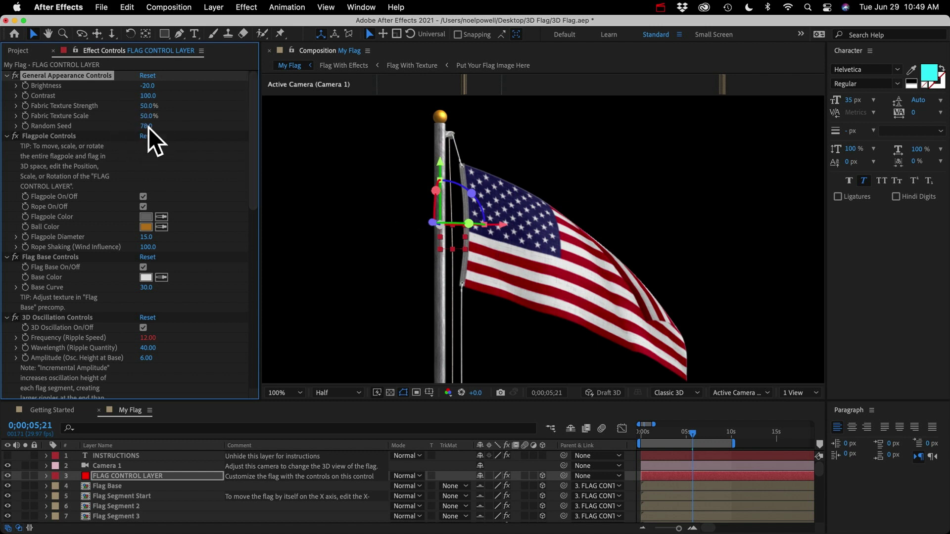
pyautogui.click(69, 136)
pyautogui.scroll(-3, 69, 136)
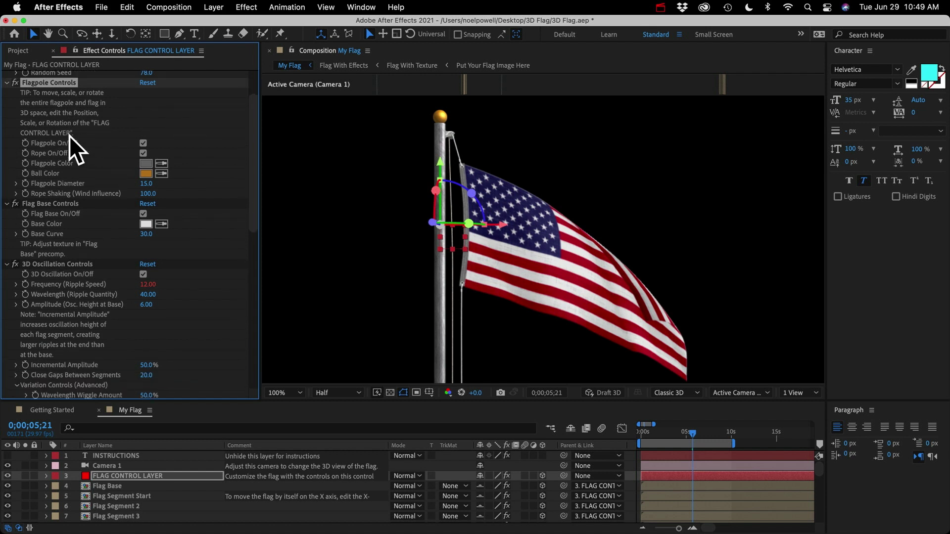
# Turn Flagpole On/Off and Rope On/Off off, then back on so pole and rope show.
pyautogui.click(143, 144)
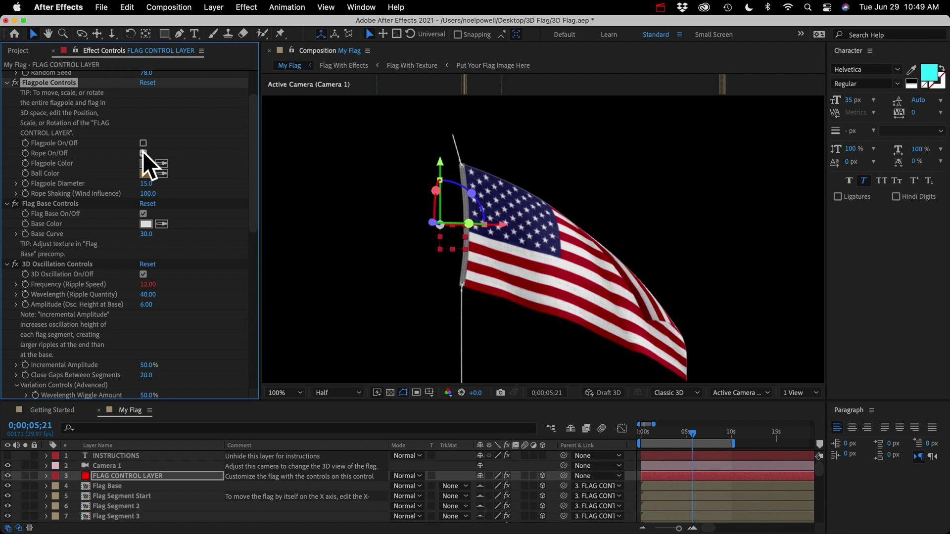
pyautogui.click(142, 153)
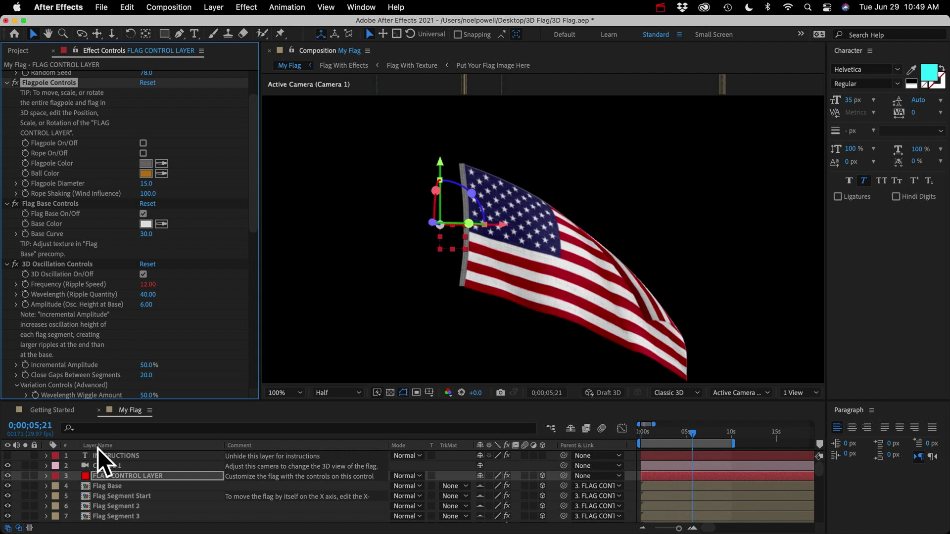
pyautogui.scroll(-5, 123, 506)
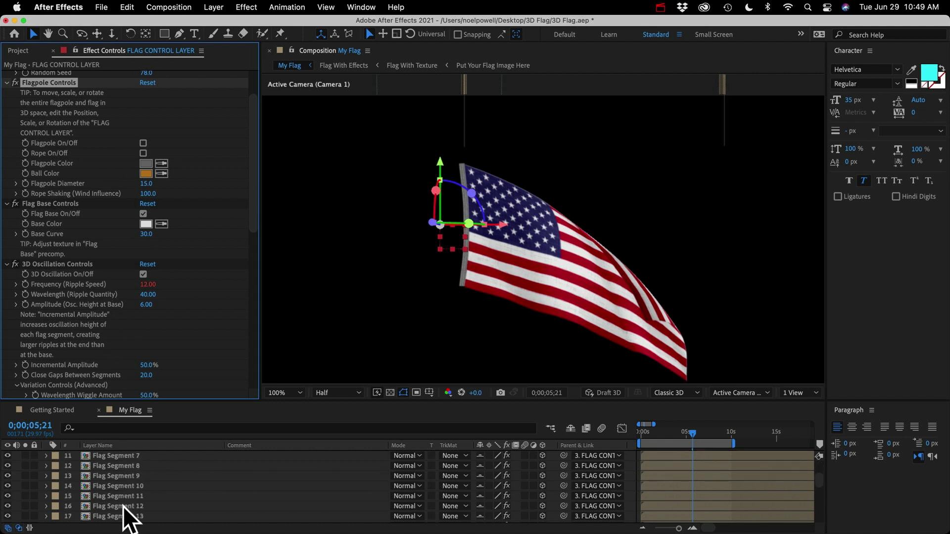
pyautogui.scroll(5, 122, 505)
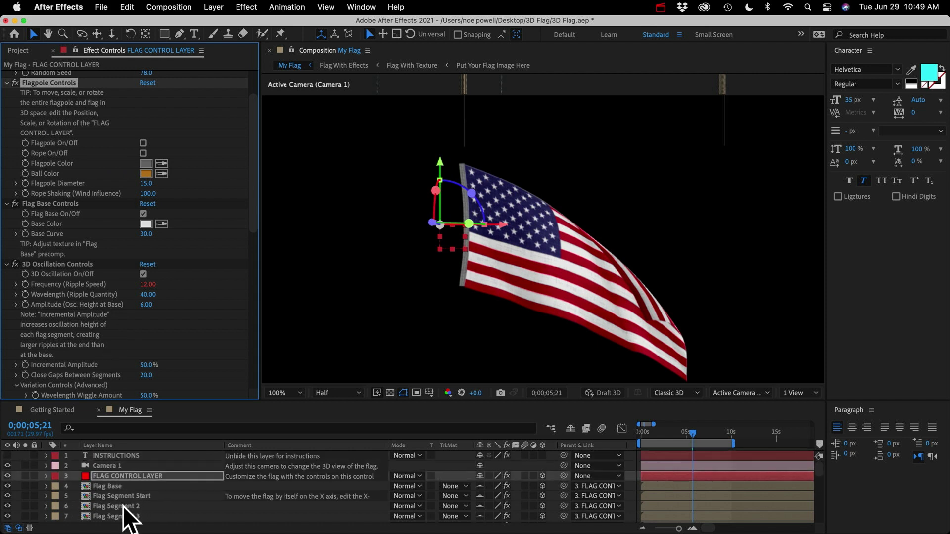
pyautogui.click(143, 143)
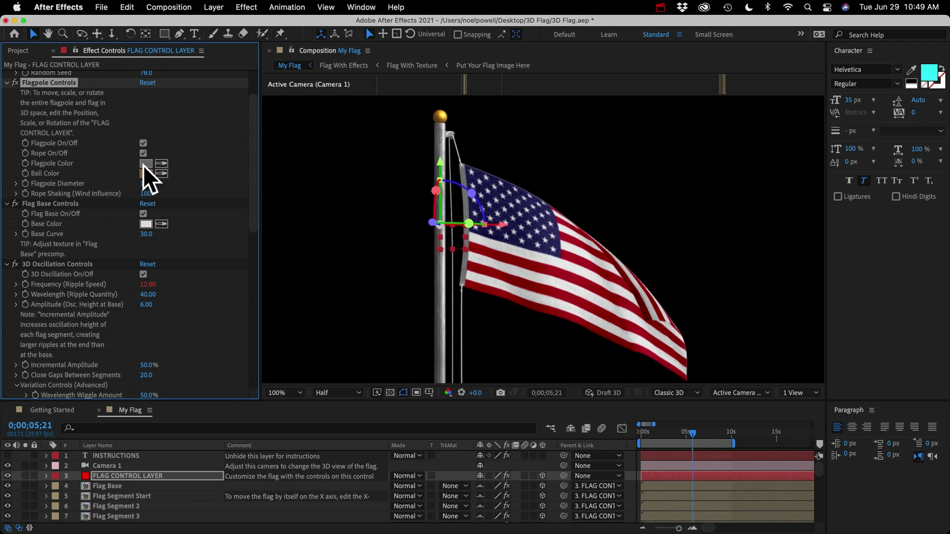
pyautogui.press('super+z')
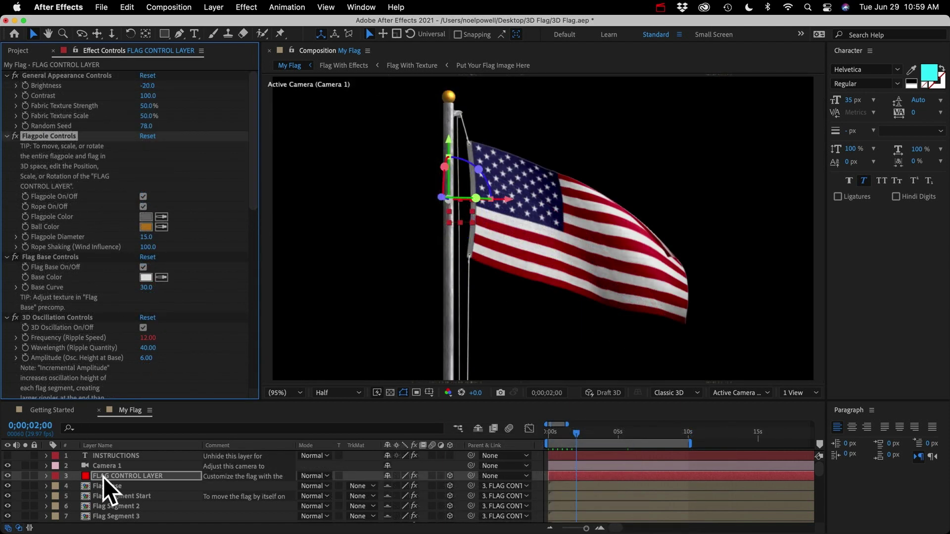
pyautogui.scroll(-10, 104, 478)
# Inspect the Gold Ball layer's CC Sphere settings, then expand the Precomps folder in the Project panel.
pyautogui.click(102, 506)
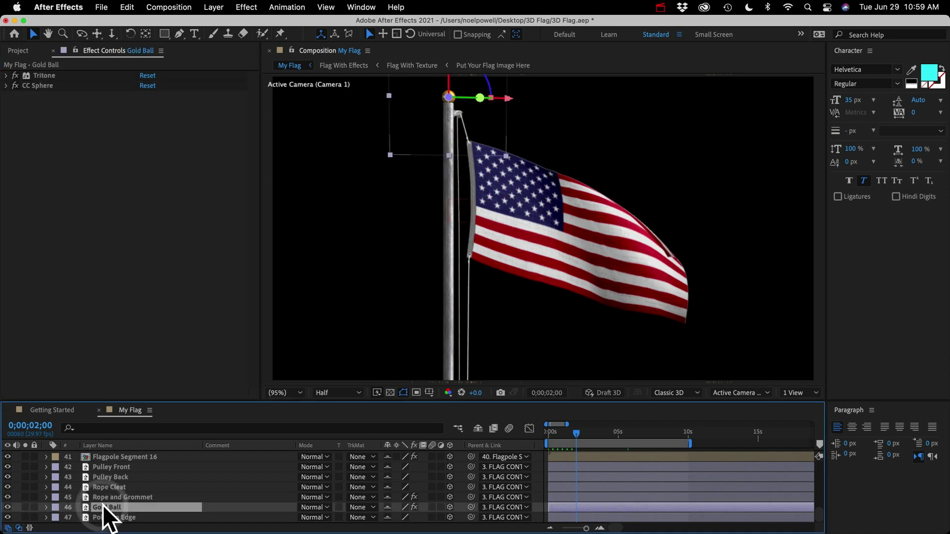
pyautogui.click(6, 86)
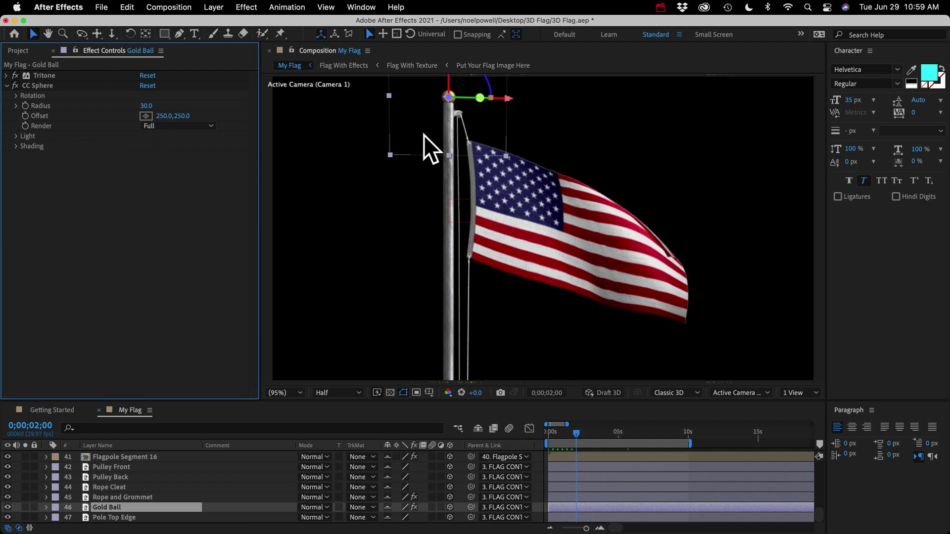
pyautogui.click(7, 86)
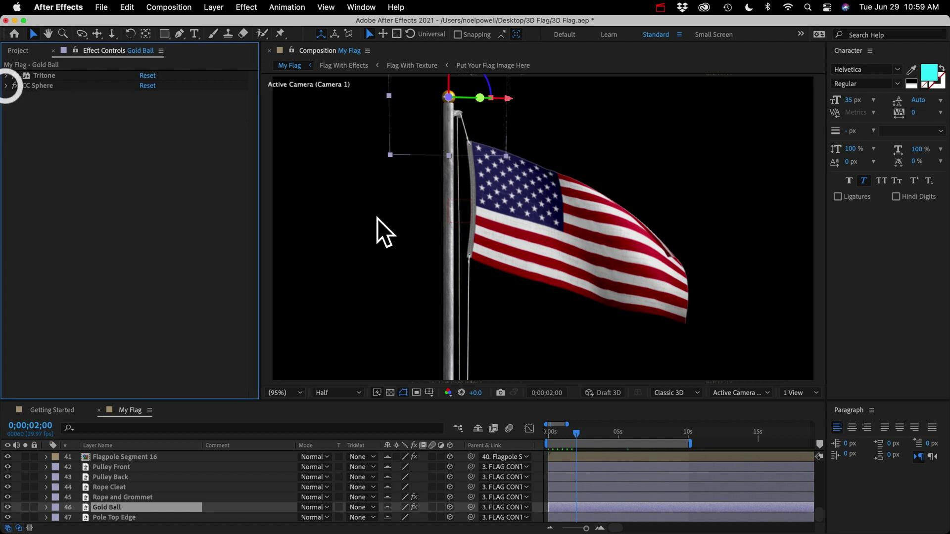
pyautogui.click(18, 48)
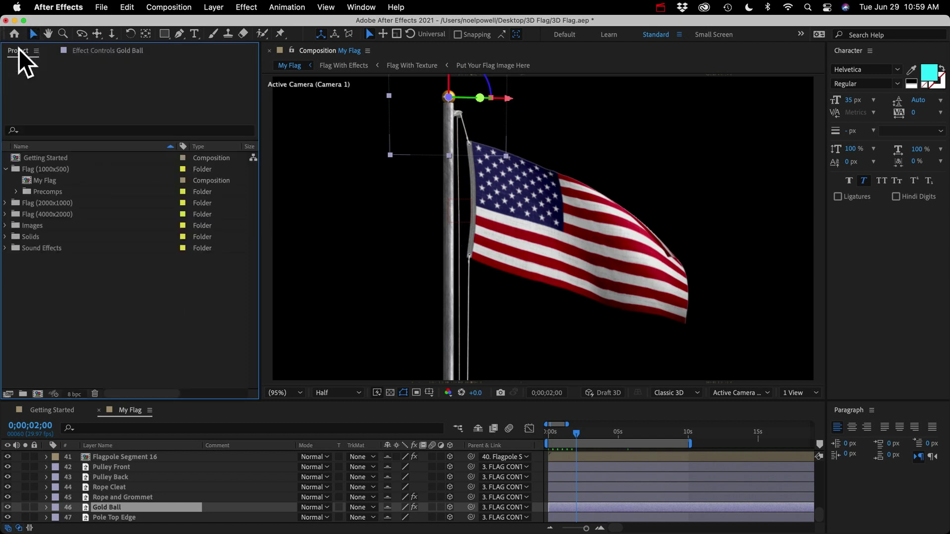
pyautogui.click(16, 192)
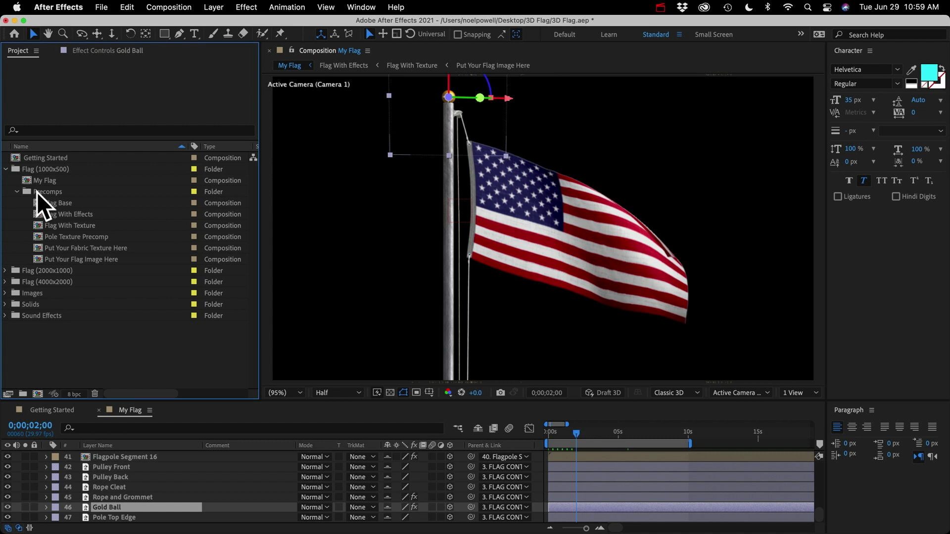
# In Pole Texture Precomp, set Shadow and Highlight's Offset Shift Center To 1482.
pyautogui.doubleClick(67, 238)
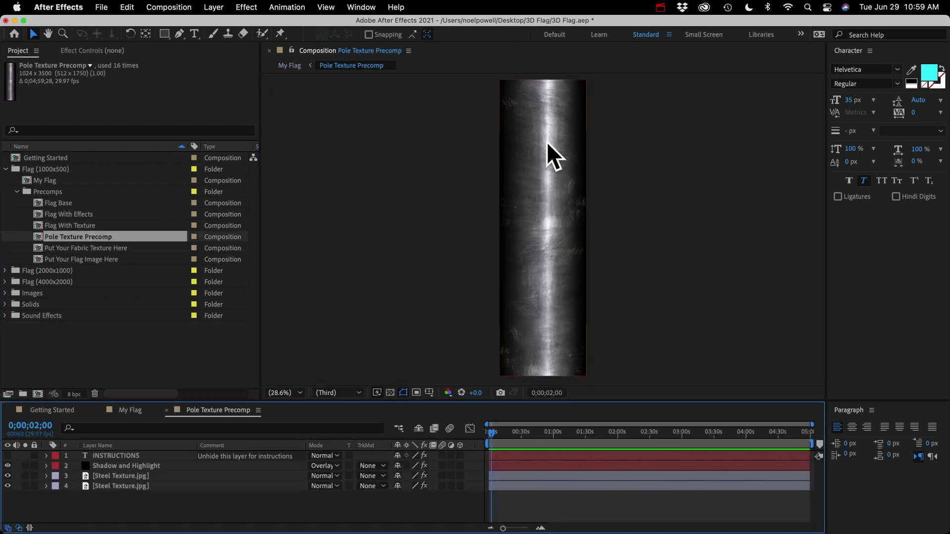
pyautogui.click(118, 466)
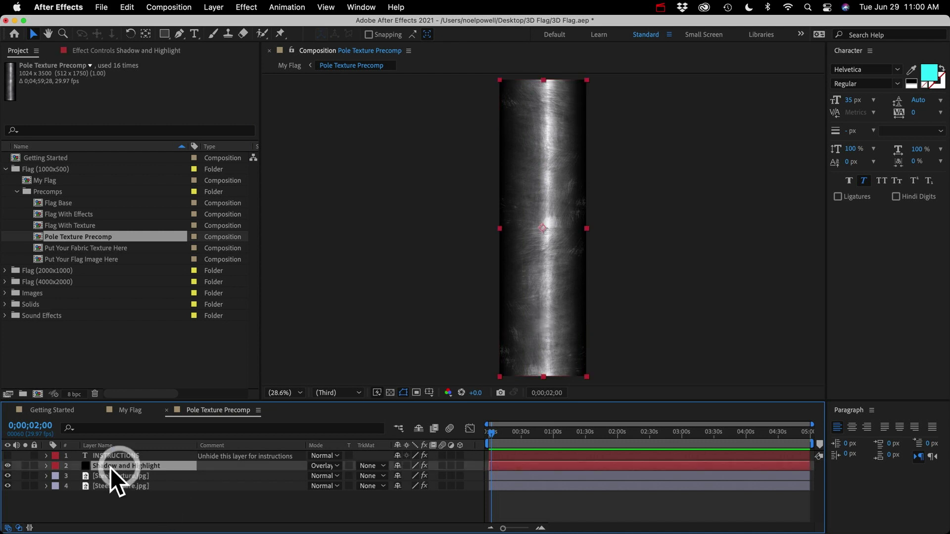
pyautogui.click(99, 51)
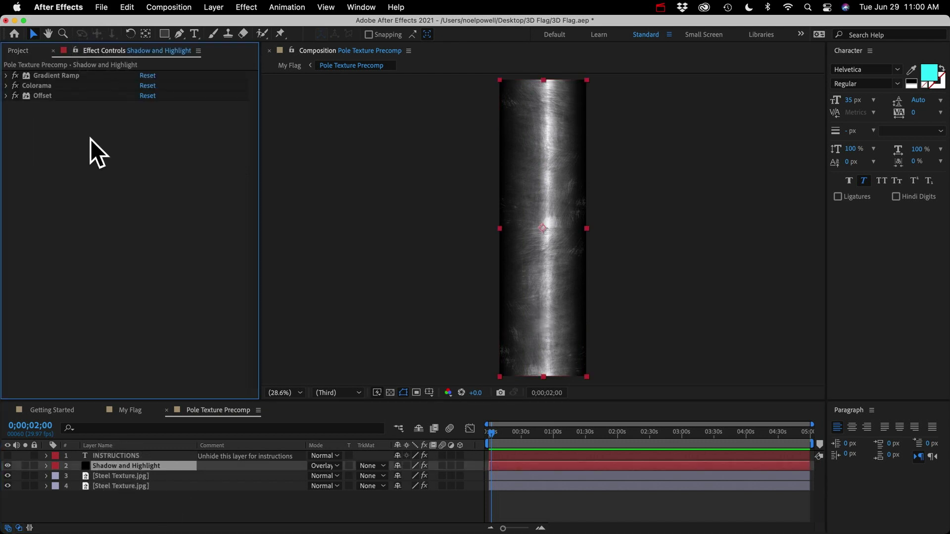
pyautogui.click(46, 96)
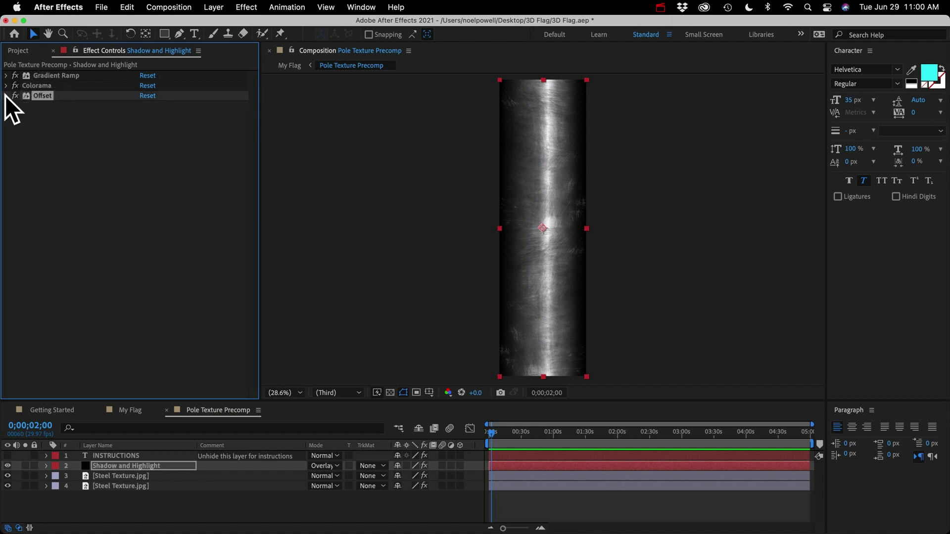
pyautogui.click(6, 95)
pyautogui.moveTo(163, 107); pyautogui.dragTo(140, 119)
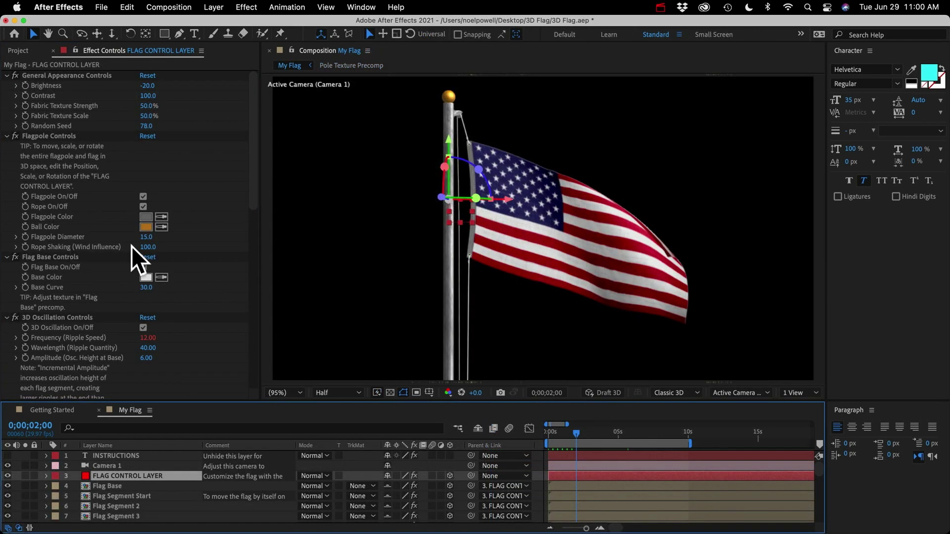
pyautogui.moveTo(148, 237); pyautogui.dragTo(156, 239)
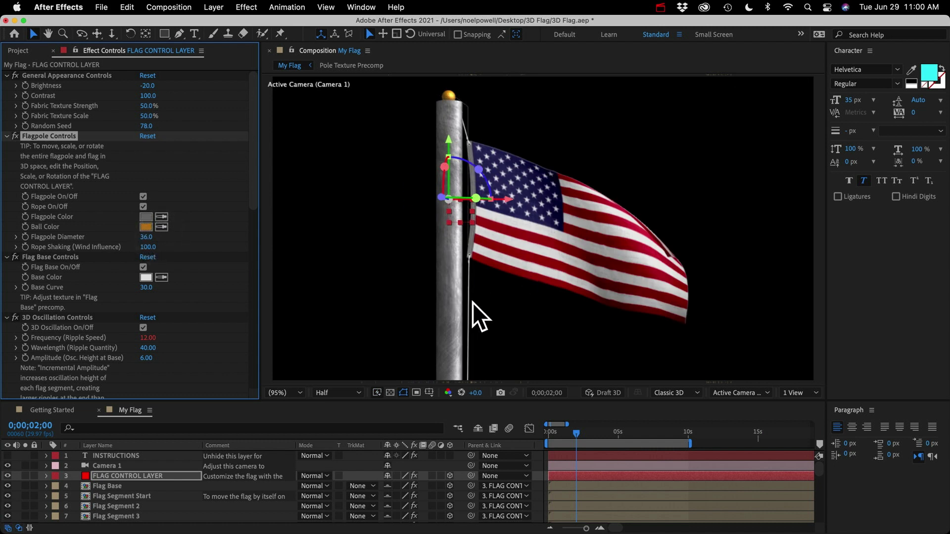
pyautogui.press('super+z')
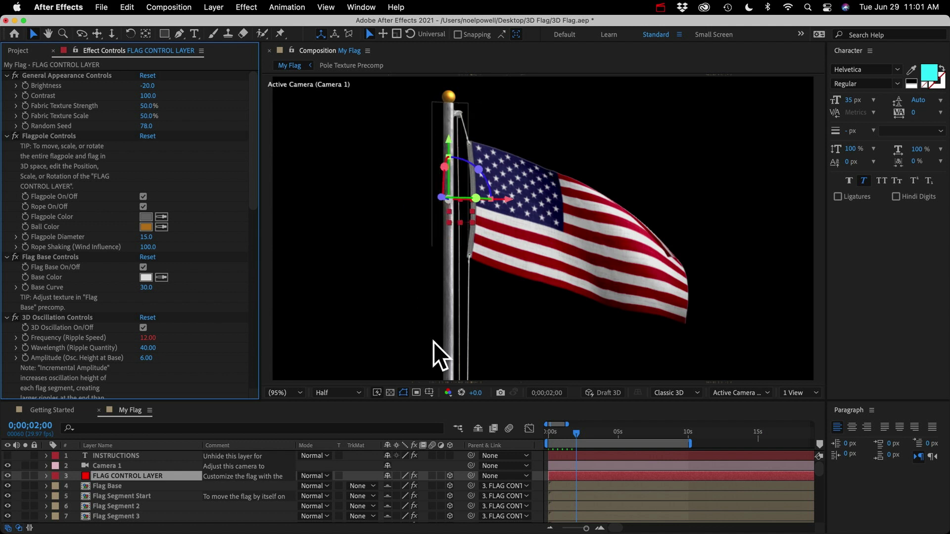
pyautogui.scroll(-3, 133, 495)
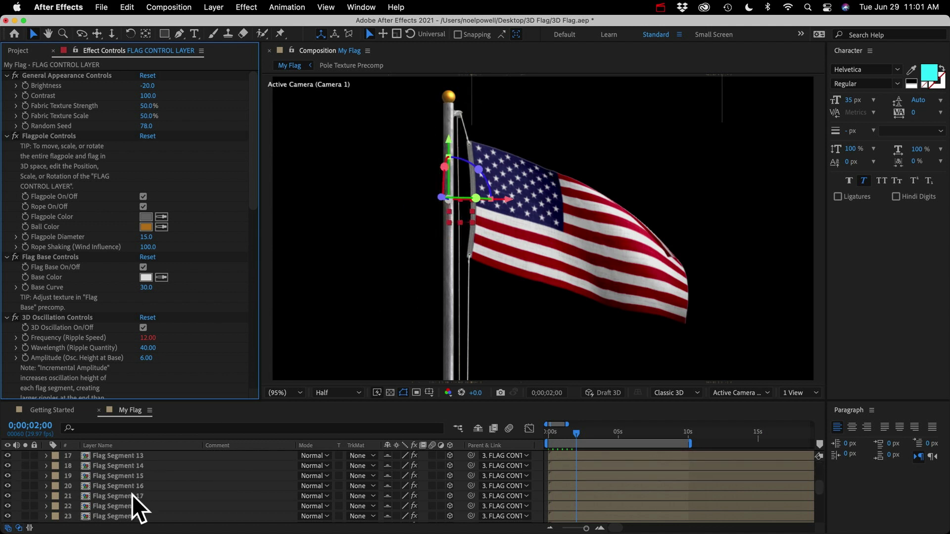
pyautogui.scroll(-2, 136, 510)
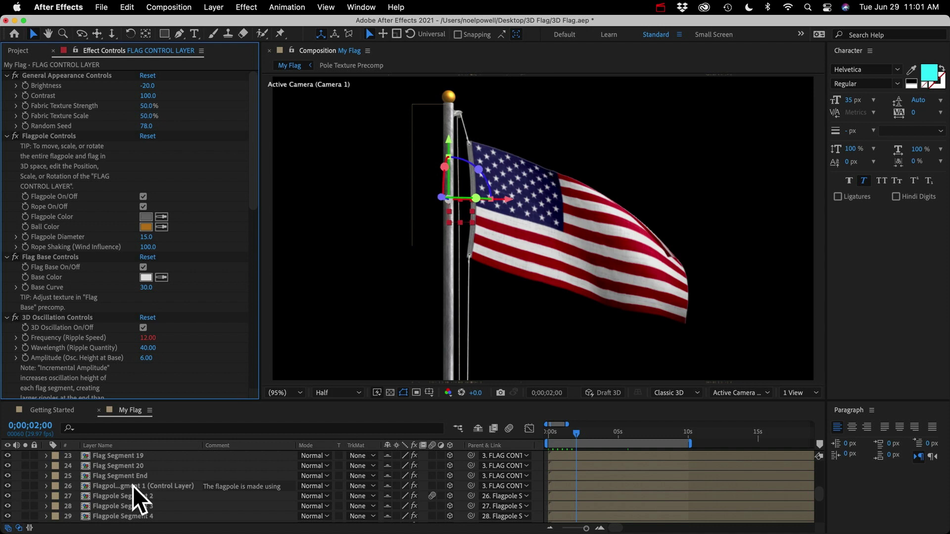
pyautogui.click(132, 486)
pyautogui.scroll(7, 156, 502)
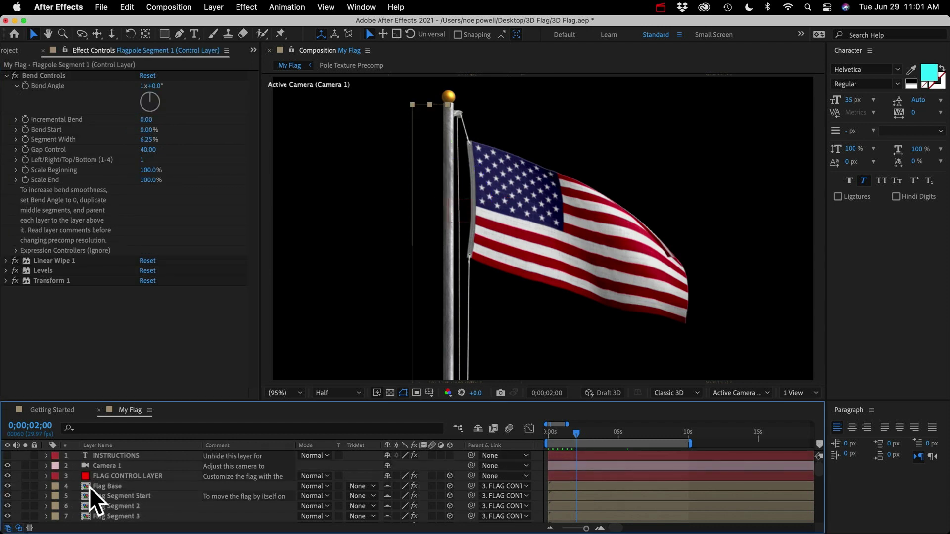
pyautogui.click(123, 476)
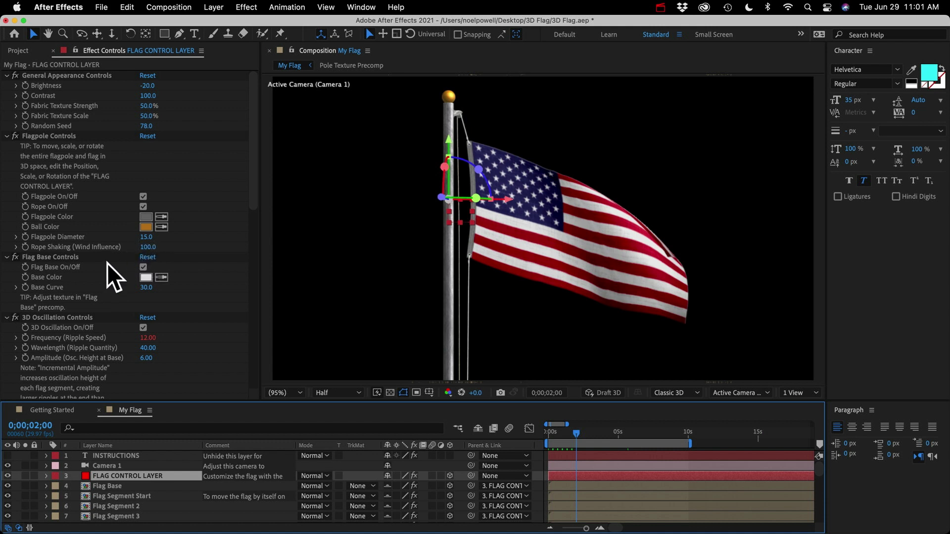
pyautogui.click(64, 257)
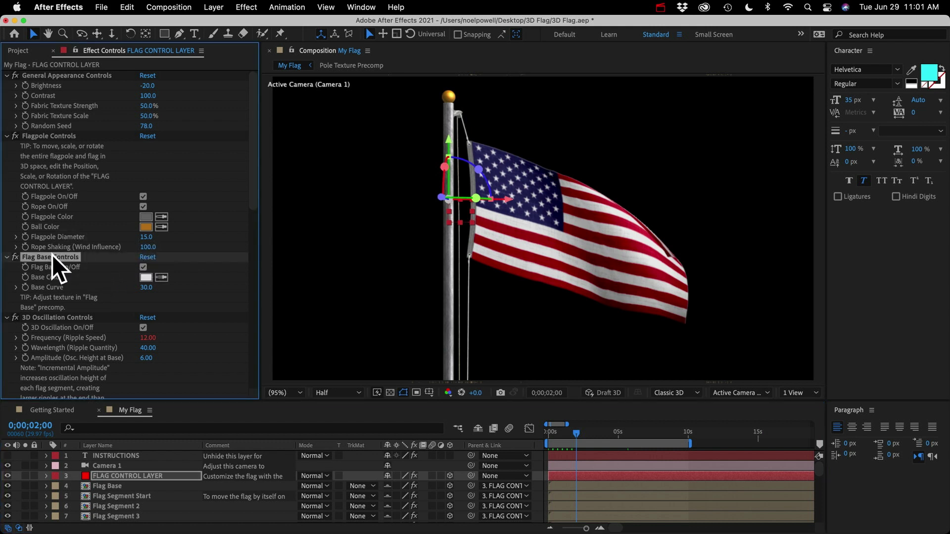
pyautogui.click(143, 267)
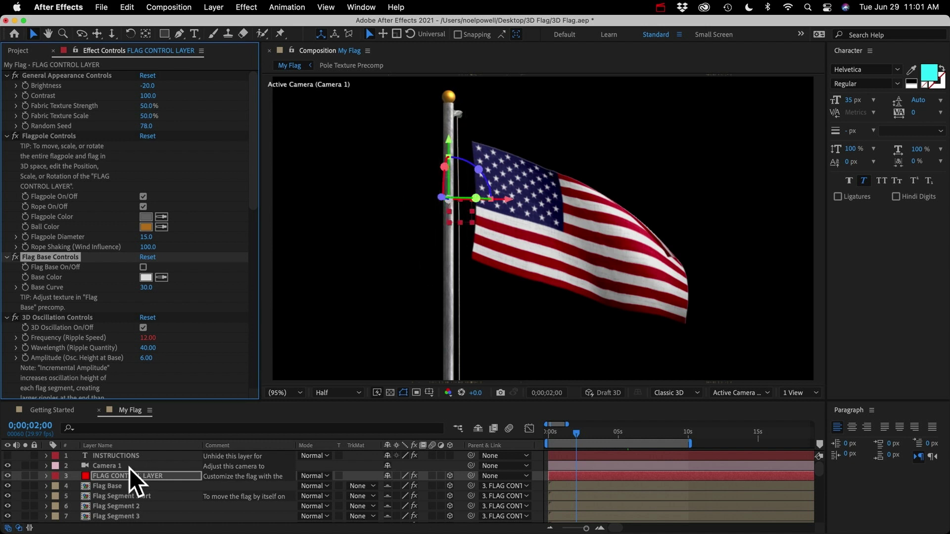
pyautogui.click(123, 496)
pyautogui.scroll(-1, 124, 497)
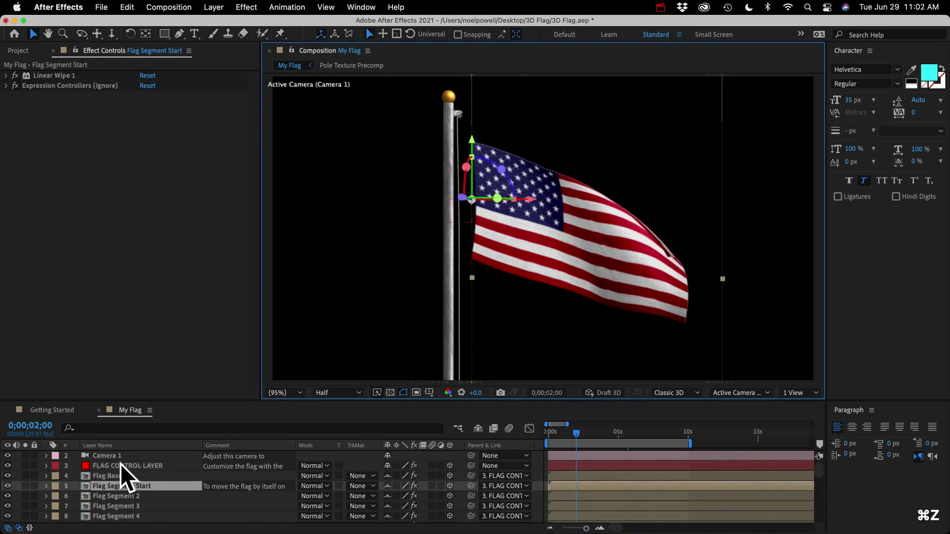
pyautogui.click(118, 467)
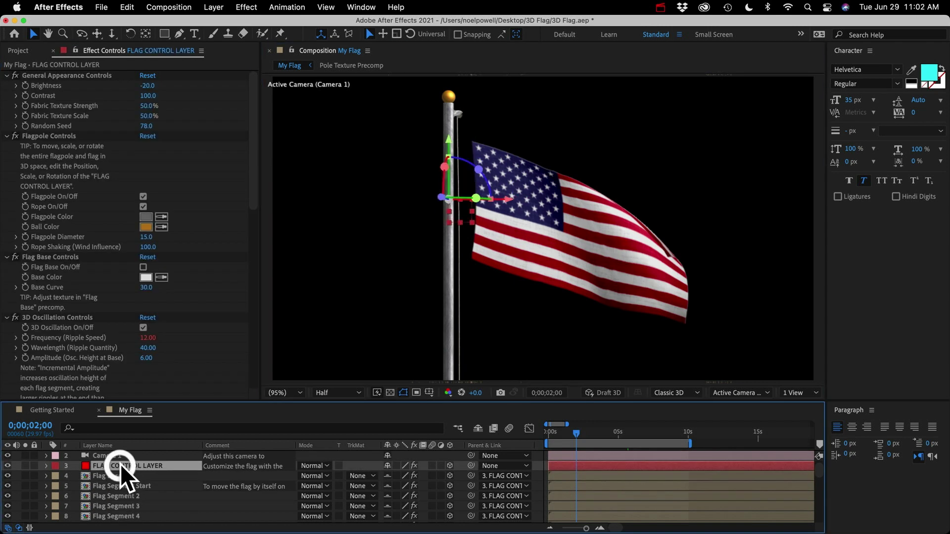
pyautogui.click(143, 268)
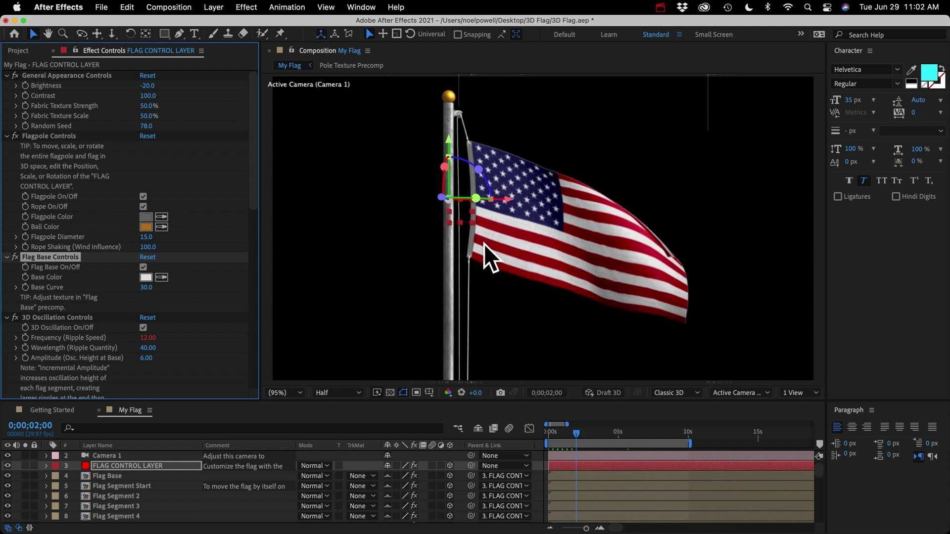
pyautogui.click(145, 289)
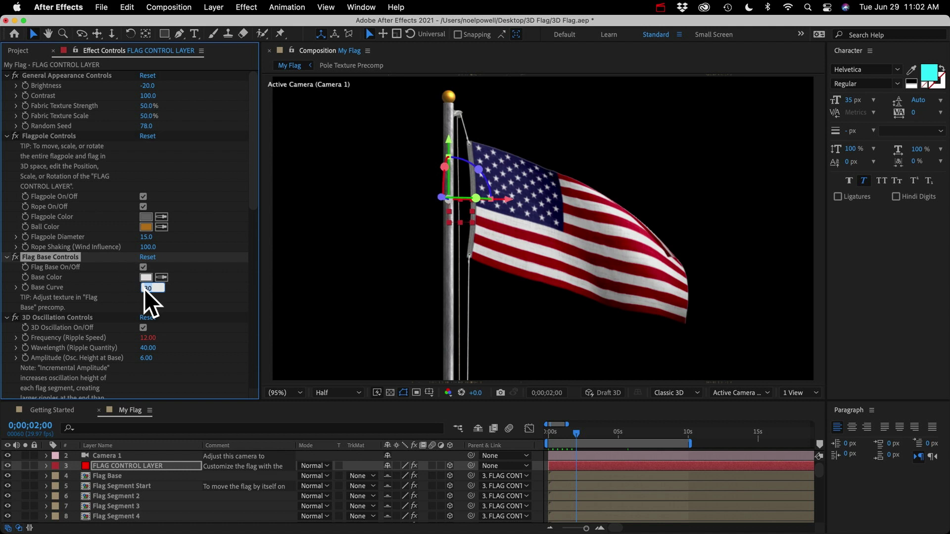
pyautogui.write('100.0')
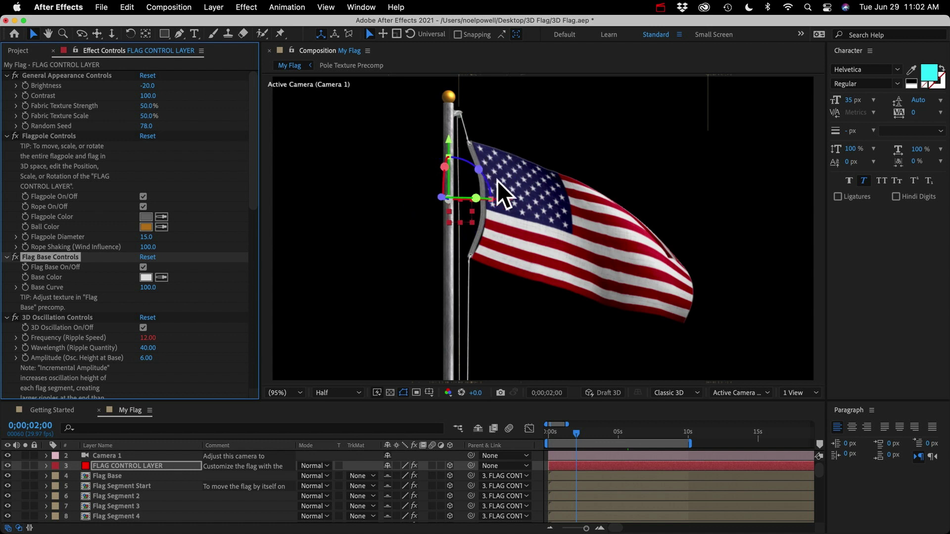
pyautogui.click(149, 290)
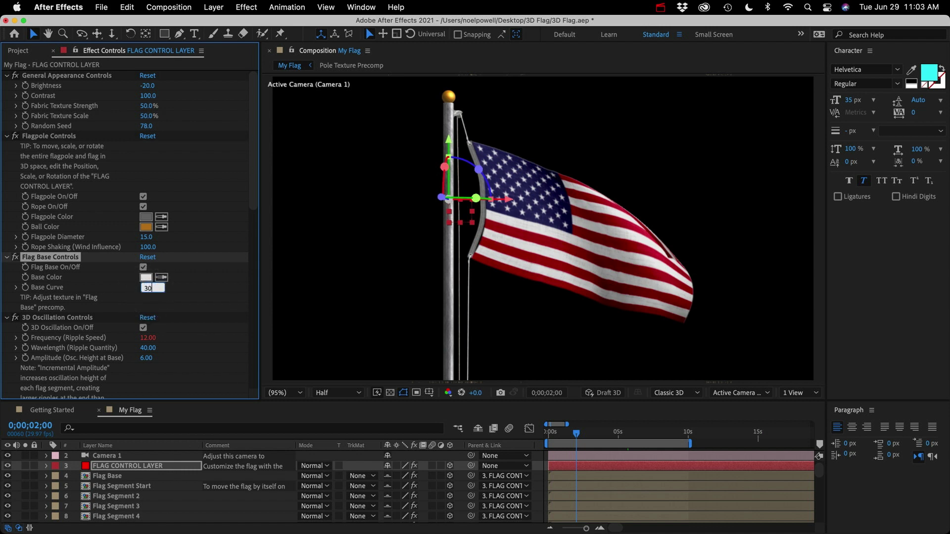
pyautogui.press('Return')
# Turn off 2D Ripples On/Off and Flag Drop On/Off in 3D Oscillation Controls.
pyautogui.scroll(-4, 59, 297)
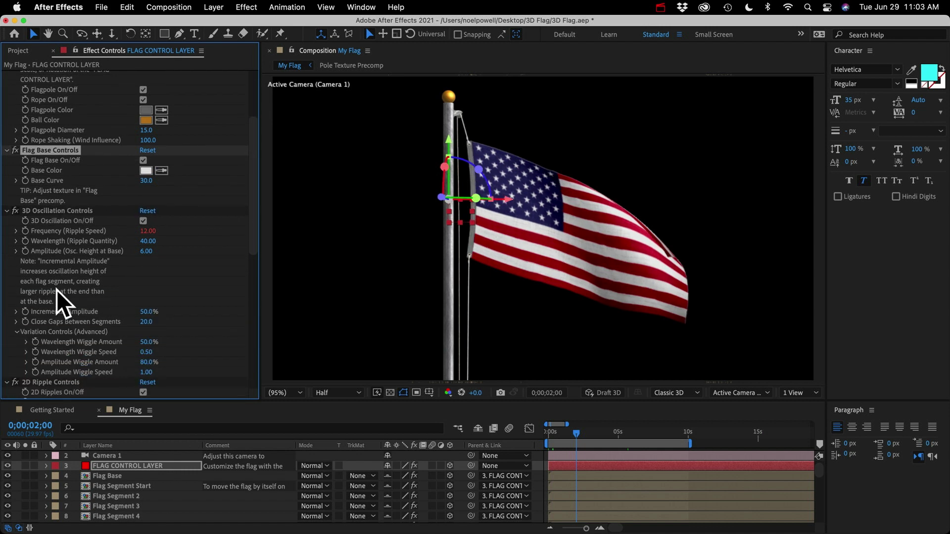
pyautogui.click(55, 212)
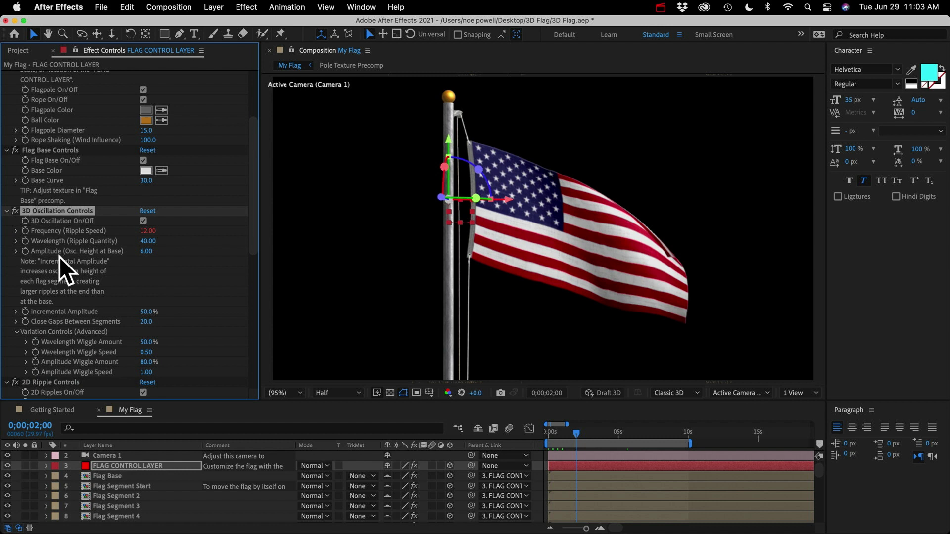
pyautogui.scroll(-4, 61, 262)
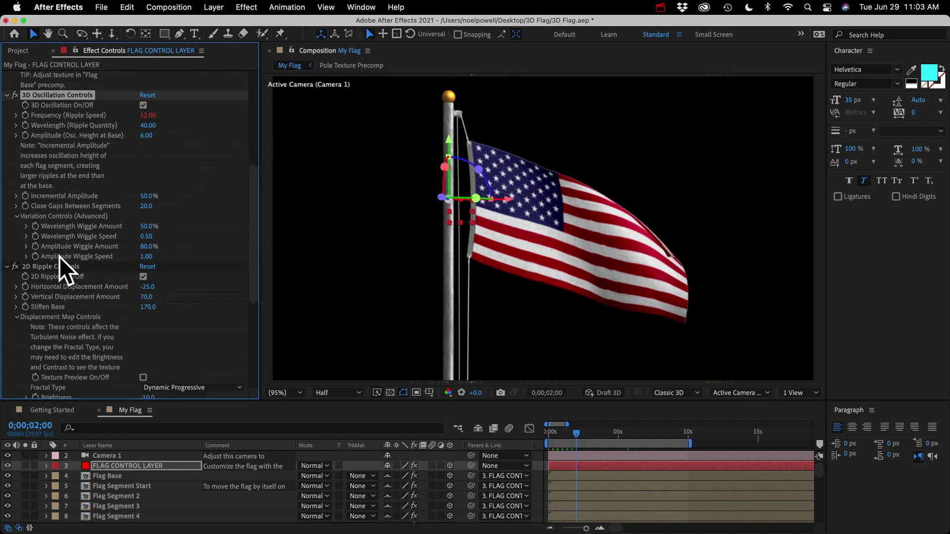
pyautogui.scroll(1, 60, 267)
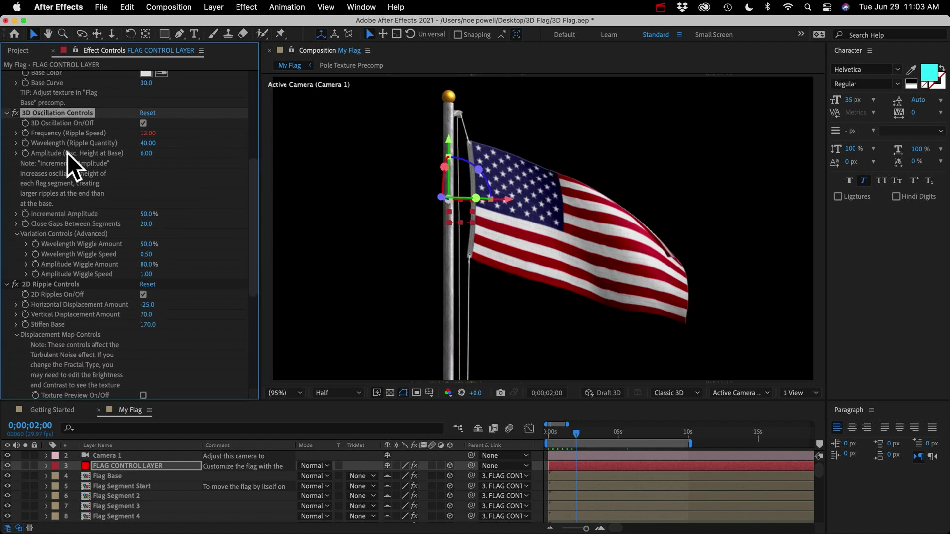
pyautogui.click(143, 295)
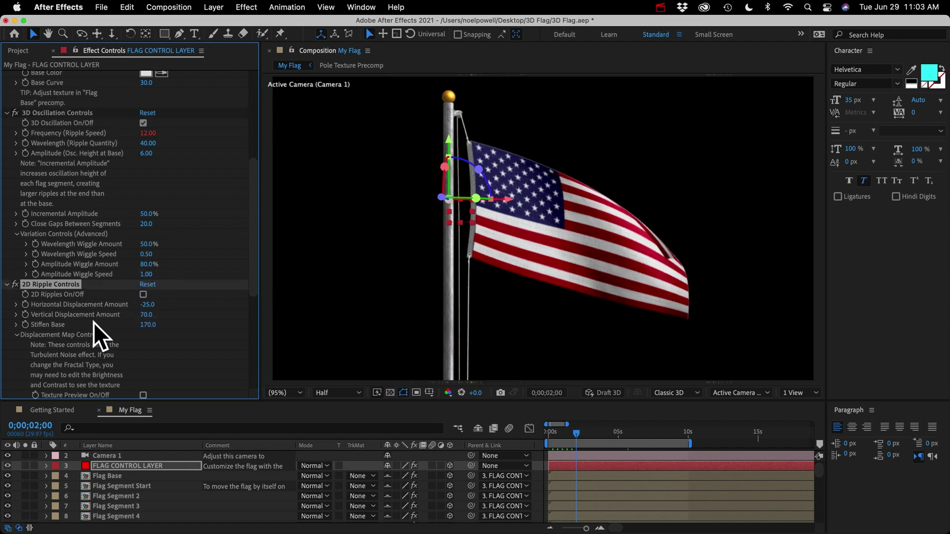
pyautogui.scroll(-7, 101, 330)
pyautogui.click(143, 336)
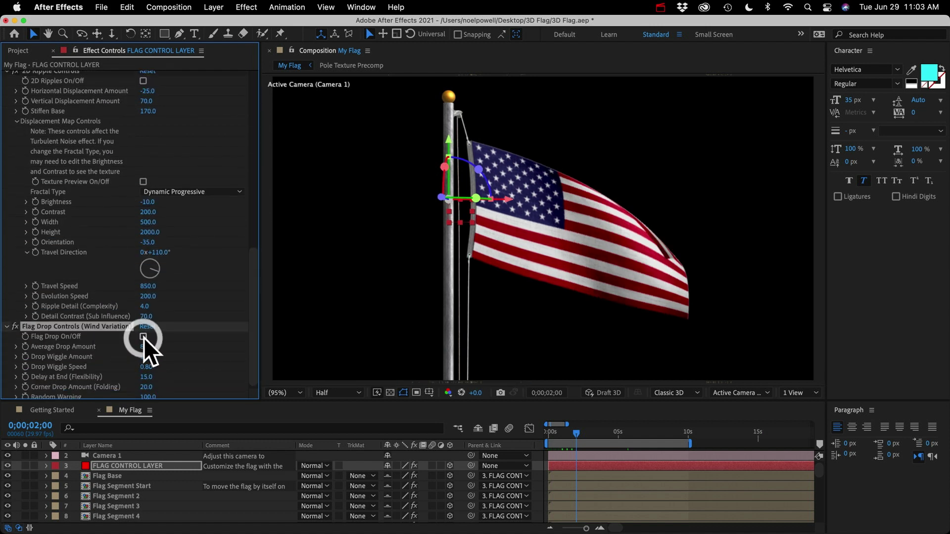
pyautogui.scroll(6, 82, 146)
pyautogui.scroll(1, 83, 141)
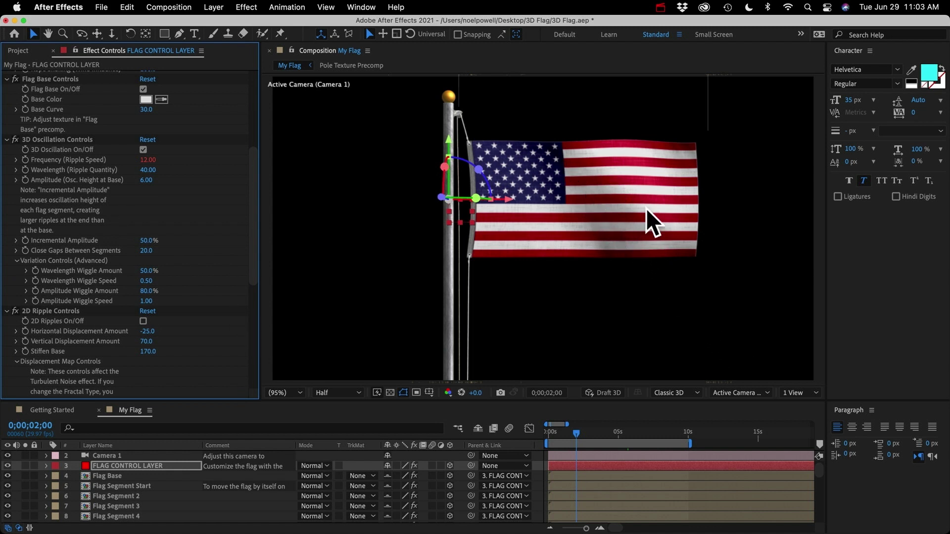
pyautogui.scroll(4, 85, 138)
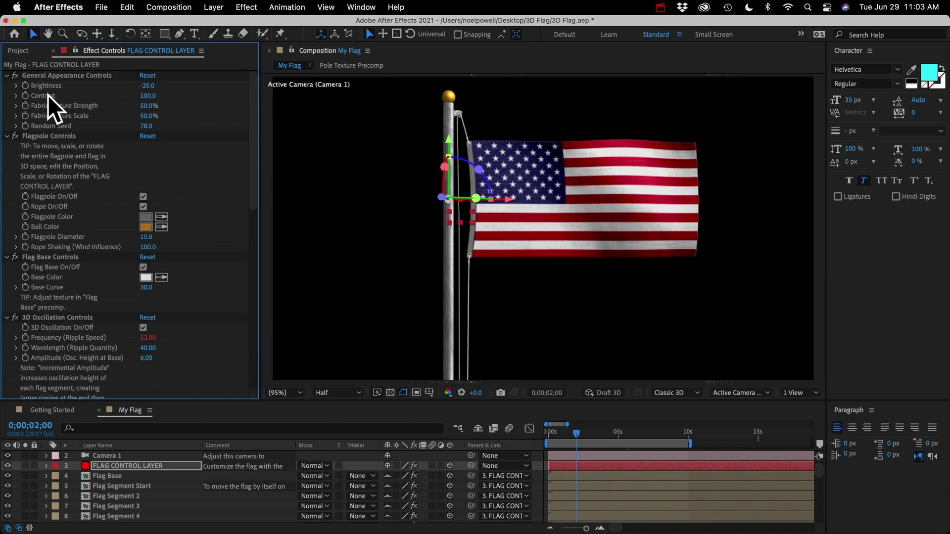
# Try Contrast at 0, then undo it to restore the textured flag.
pyautogui.click(148, 96)
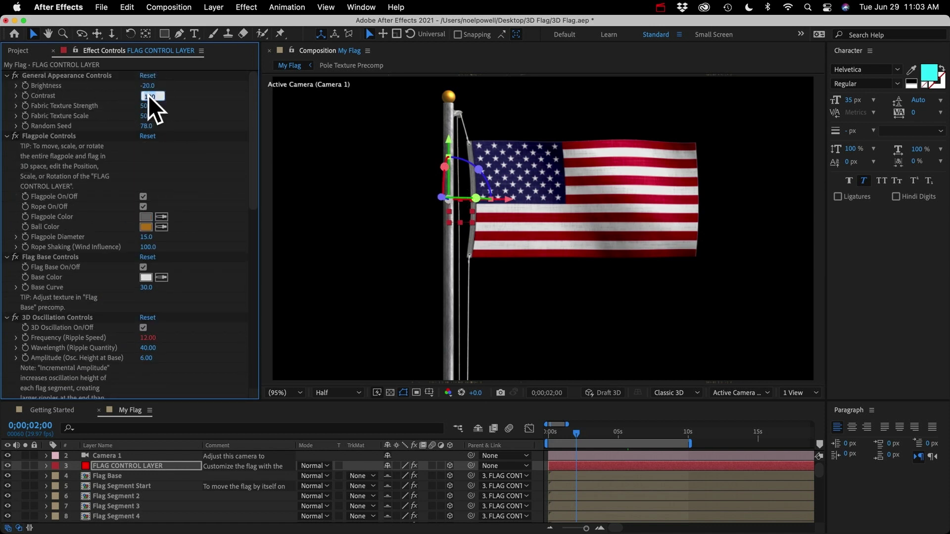
pyautogui.write('0')
pyautogui.press('Return')
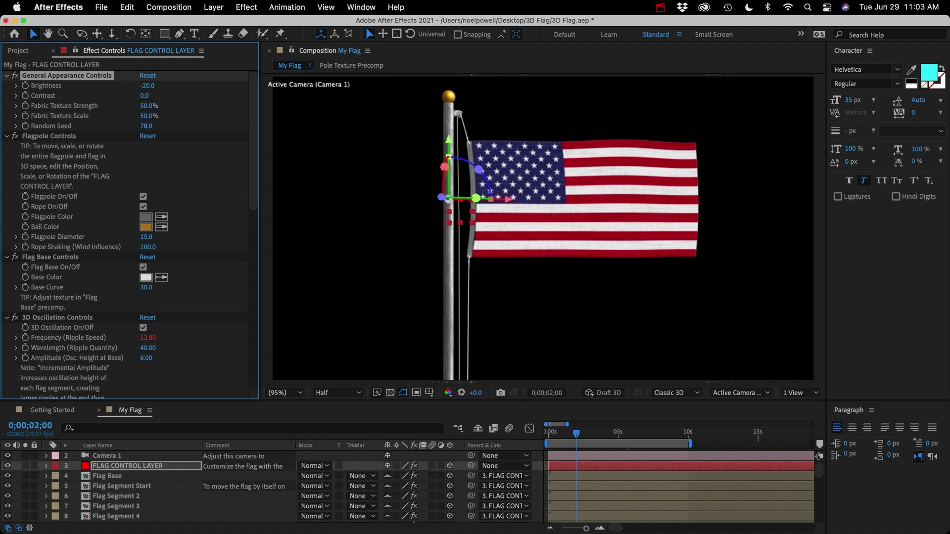
pyautogui.press('super+z')
pyautogui.scroll(-5, 83, 290)
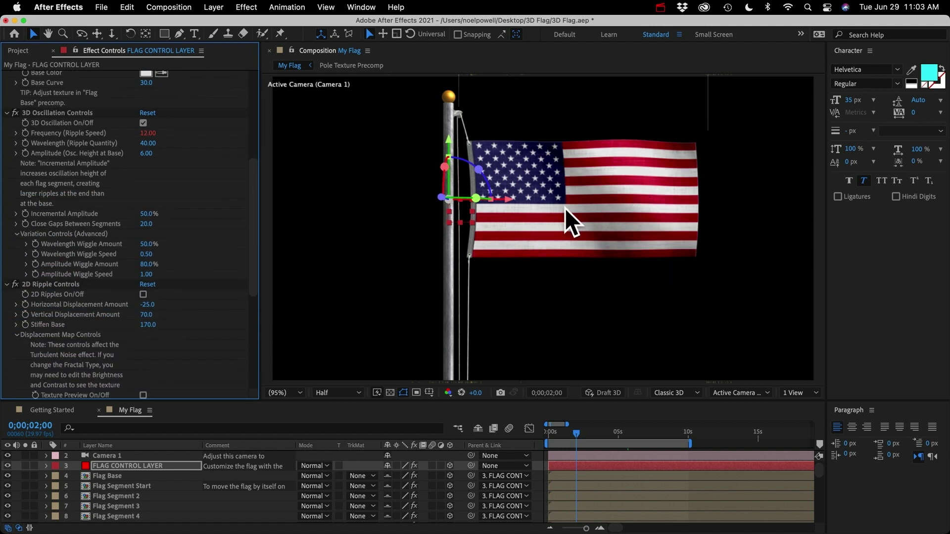
# Orbit Camera 1 to view the flag and pole at an angle, and preview the animation.
pyautogui.click(82, 33)
pyautogui.moveTo(573, 247); pyautogui.dragTo(573, 267)
pyautogui.press('space')
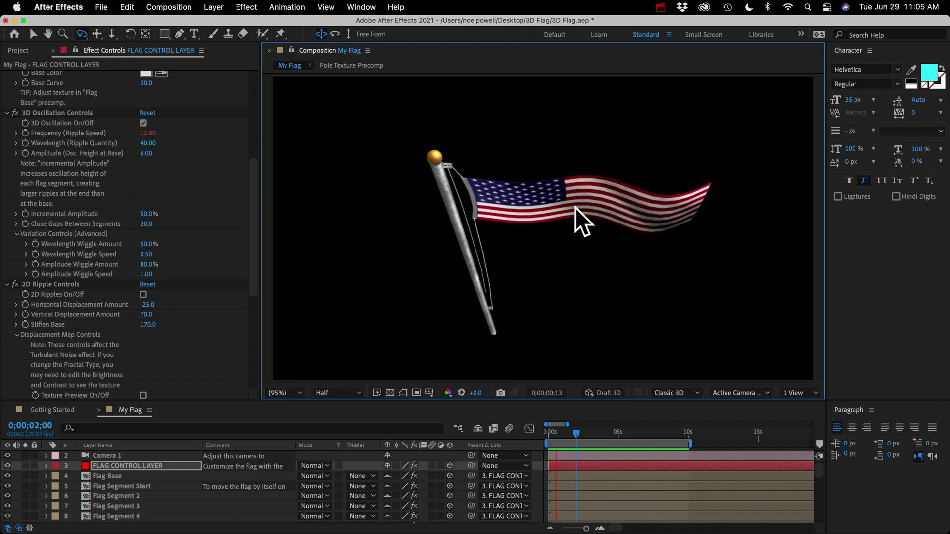
pyautogui.press('space')
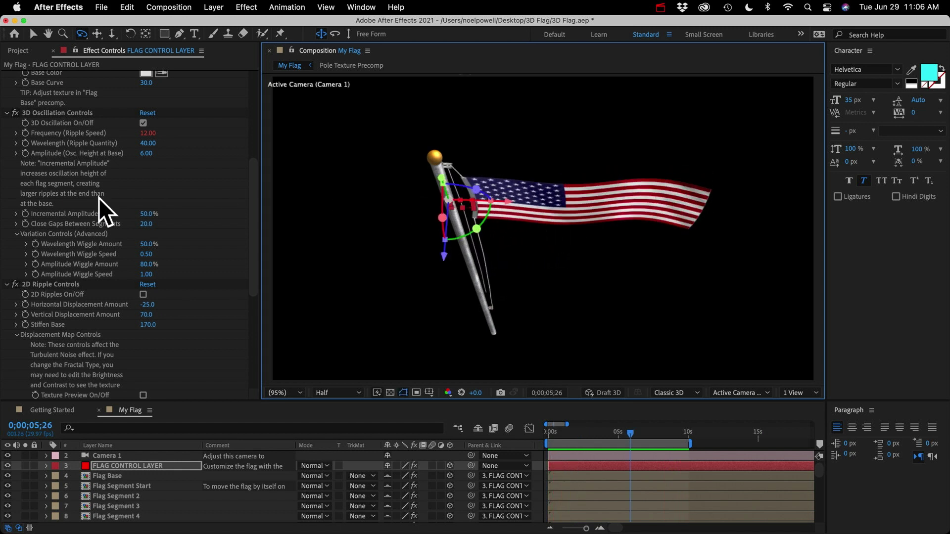
pyautogui.click(51, 113)
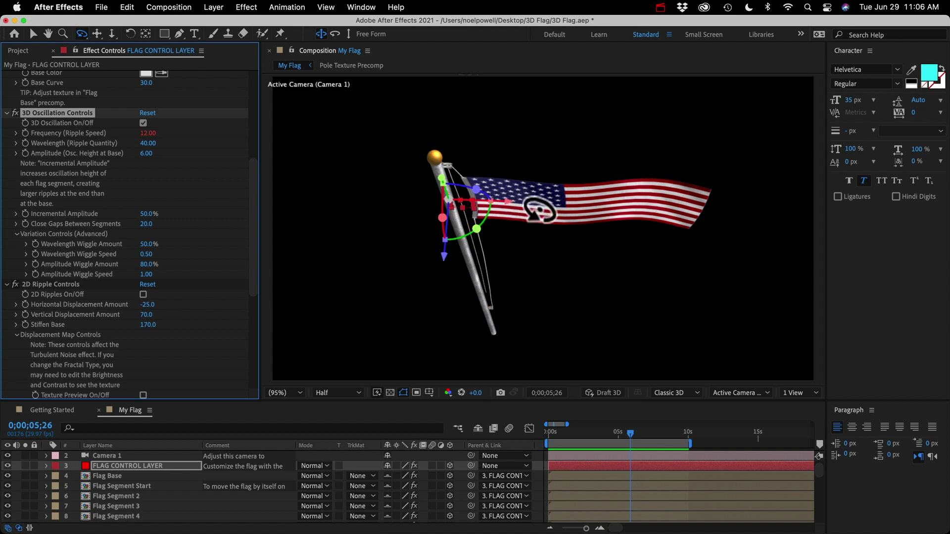
# Try Wavelength (Ripple Quantity) values of 20 and 80, previewing the flag.
pyautogui.click(151, 143)
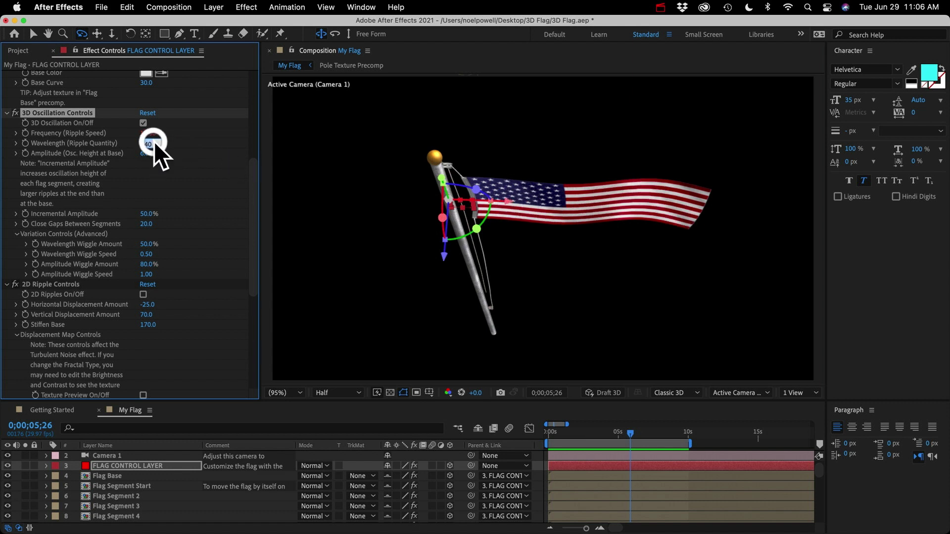
pyautogui.press('Return')
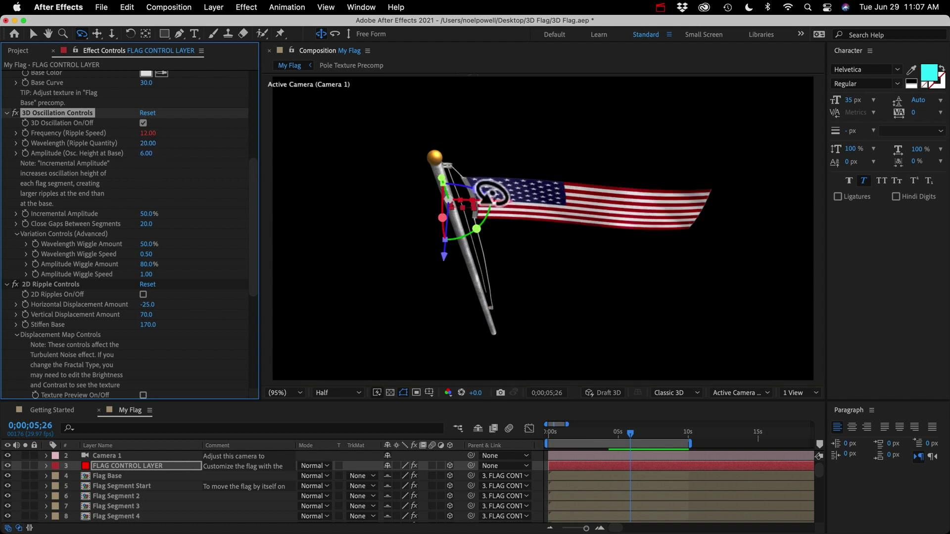
pyautogui.press('space')
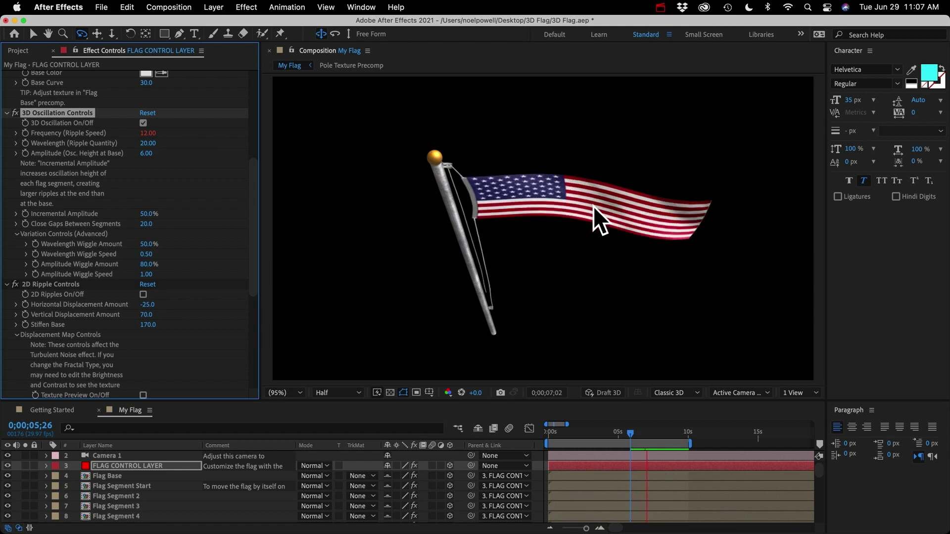
pyautogui.press('space')
pyautogui.click(148, 143)
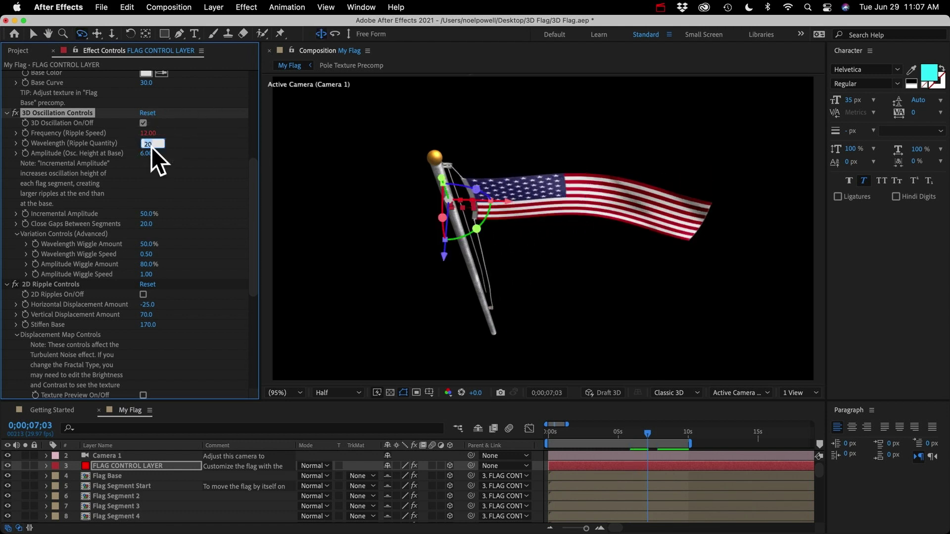
pyautogui.write('80')
pyautogui.press('Return')
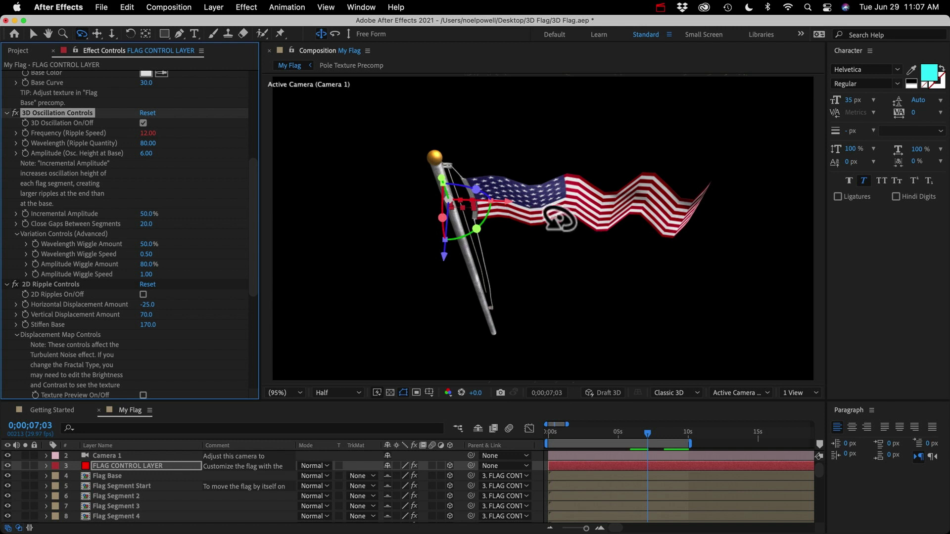
# Reset Wavelength to 40 and raise Amplitude (Osc. Height at Base) to 21.
pyautogui.click(150, 143)
pyautogui.write('40')
pyautogui.press('Return')
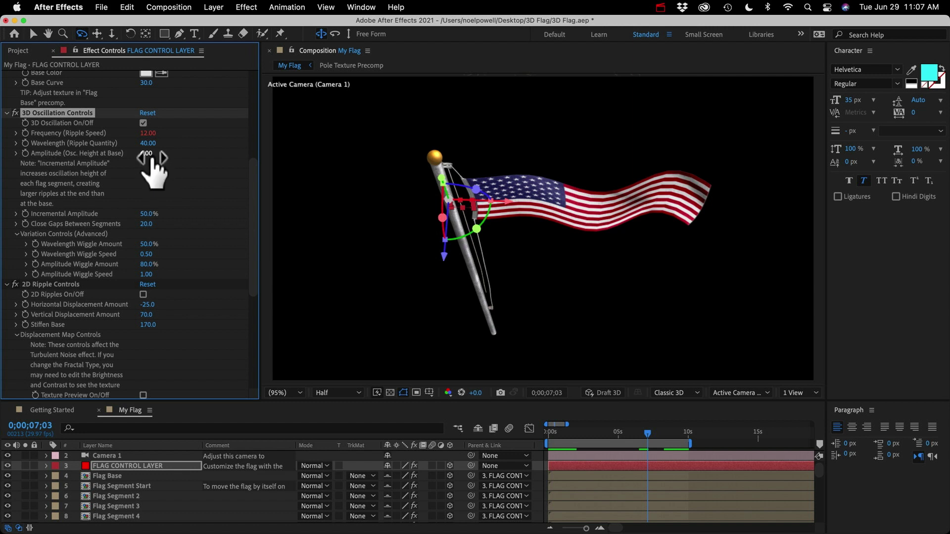
pyautogui.moveTo(151, 155); pyautogui.dragTo(160, 155)
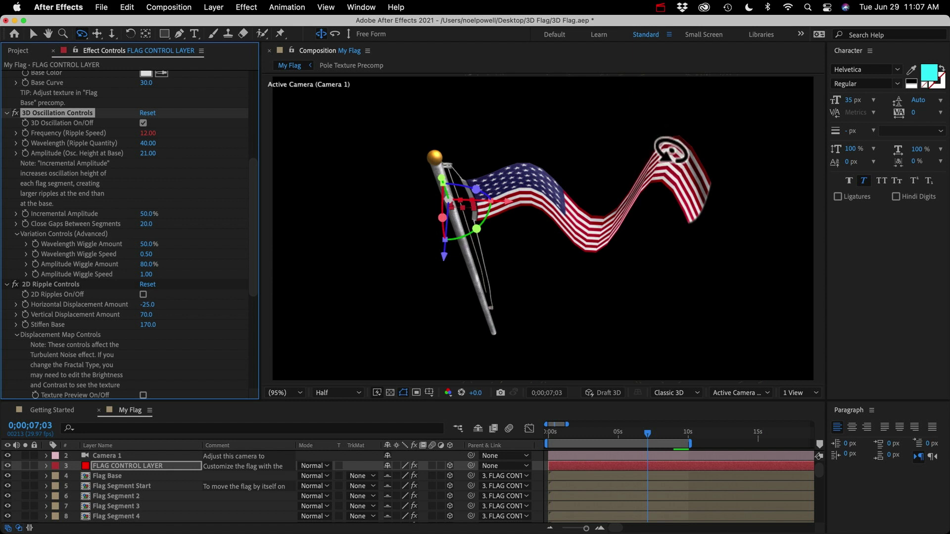
pyautogui.press('x')
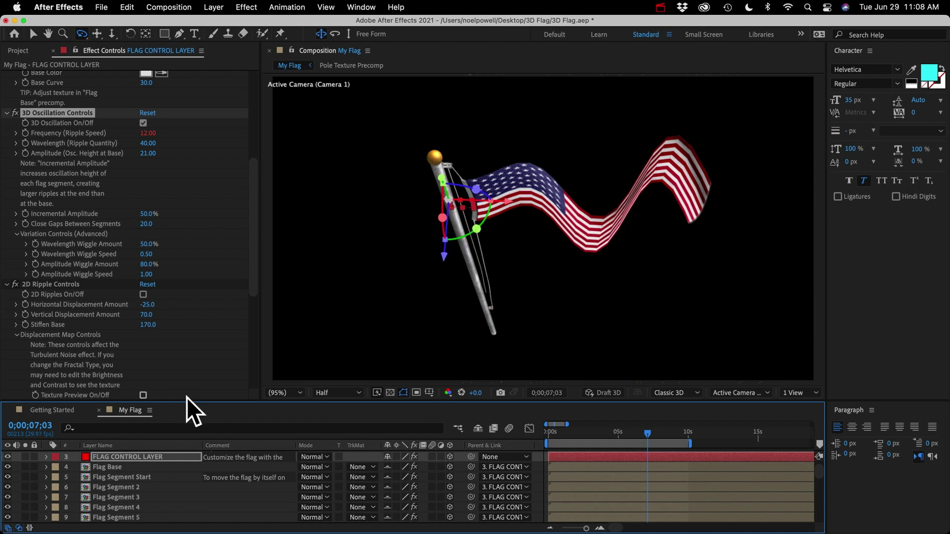
# Enlarge the timeline panel and duplicate Flag Segment 20 into Flag Segment 21.
pyautogui.moveTo(187, 405); pyautogui.dragTo(193, 228)
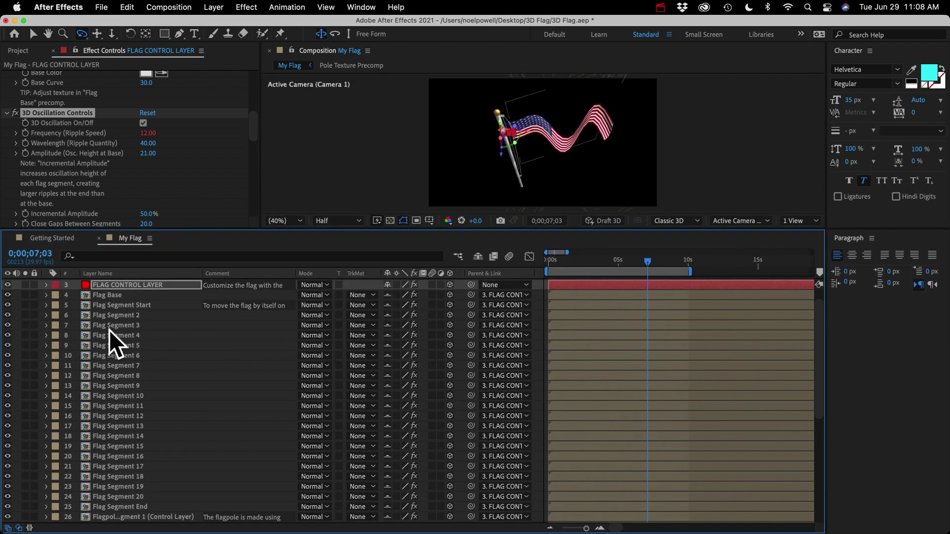
pyautogui.click(117, 497)
pyautogui.click(122, 508)
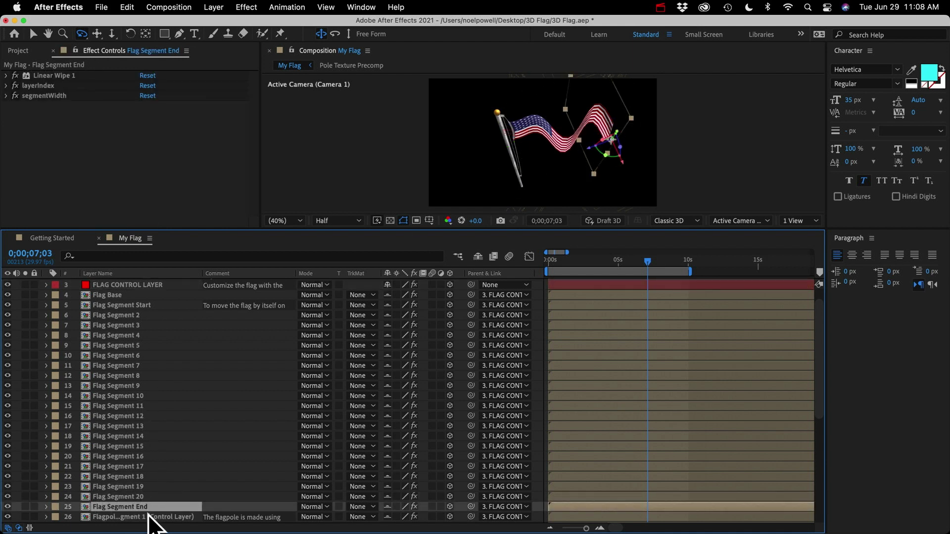
pyautogui.click(126, 497)
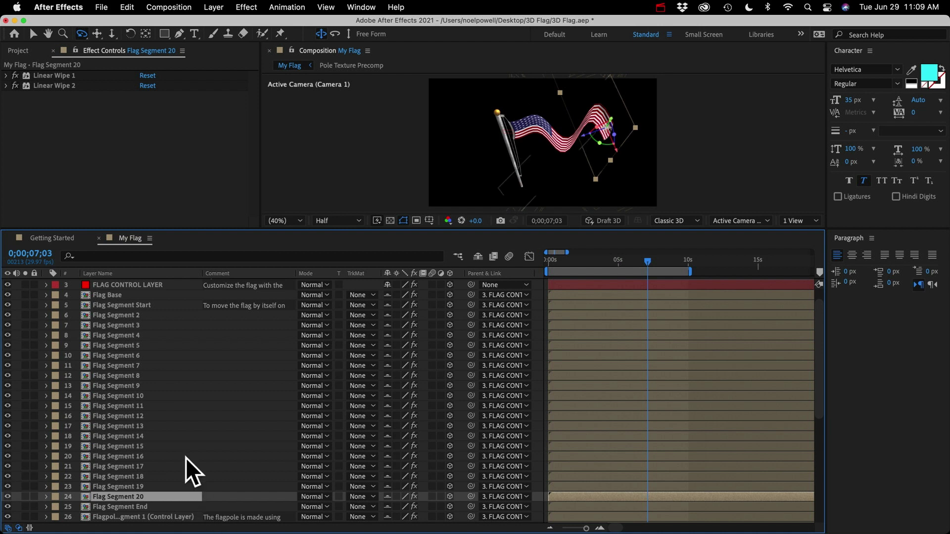
pyautogui.press('super+d')
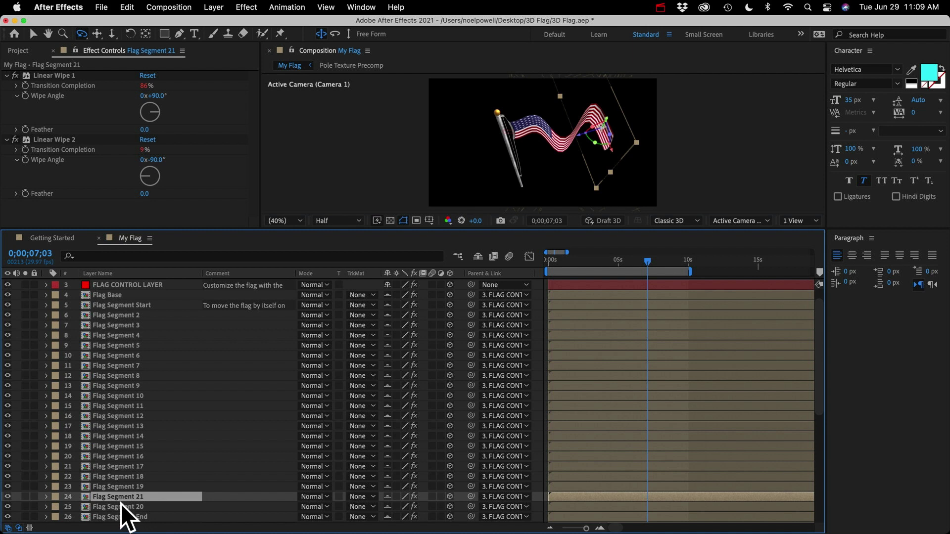
# Duplicate runs of flag segment layers and stack the copies above Flag Segment End.
pyautogui.click(131, 5)
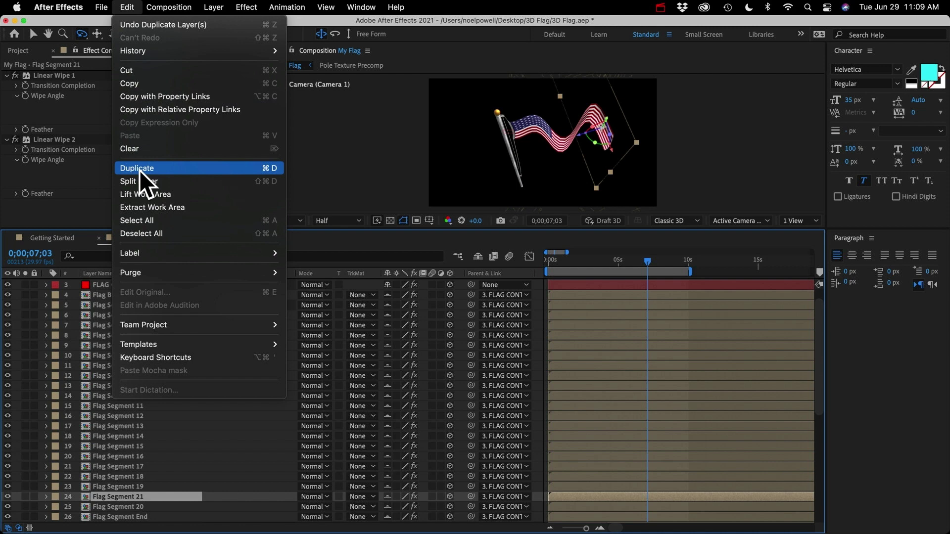
pyautogui.click(118, 496)
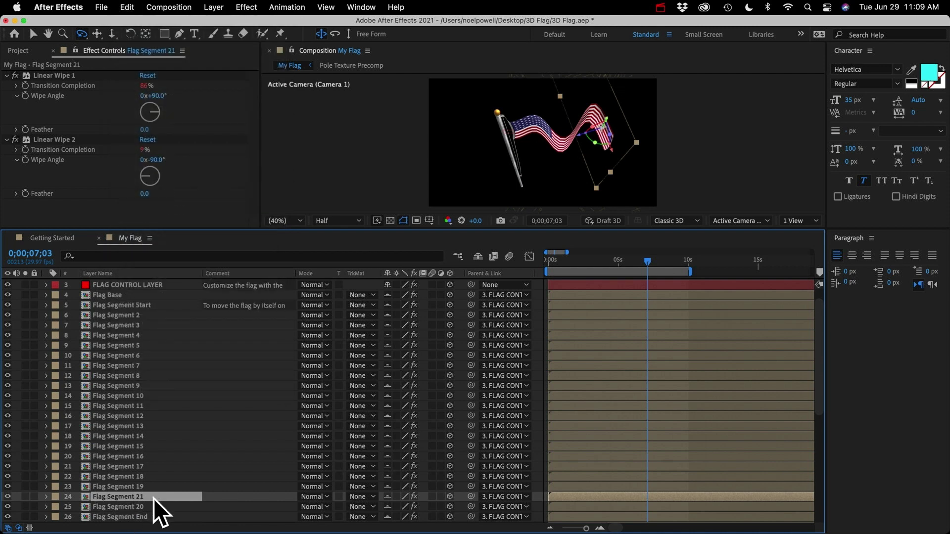
pyautogui.moveTo(129, 495); pyautogui.dragTo(129, 510)
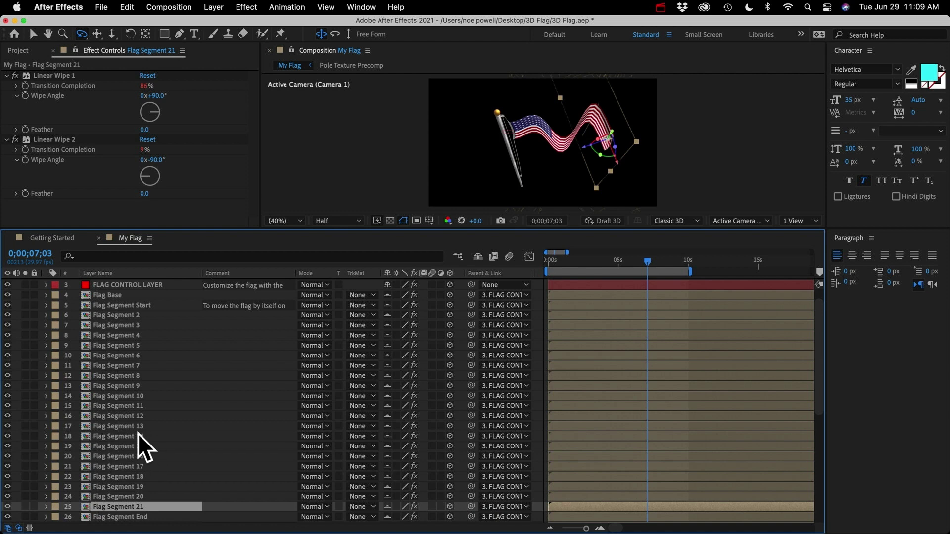
pyautogui.keyDown('shift'); pyautogui.click(122, 396); pyautogui.keyUp('shift')
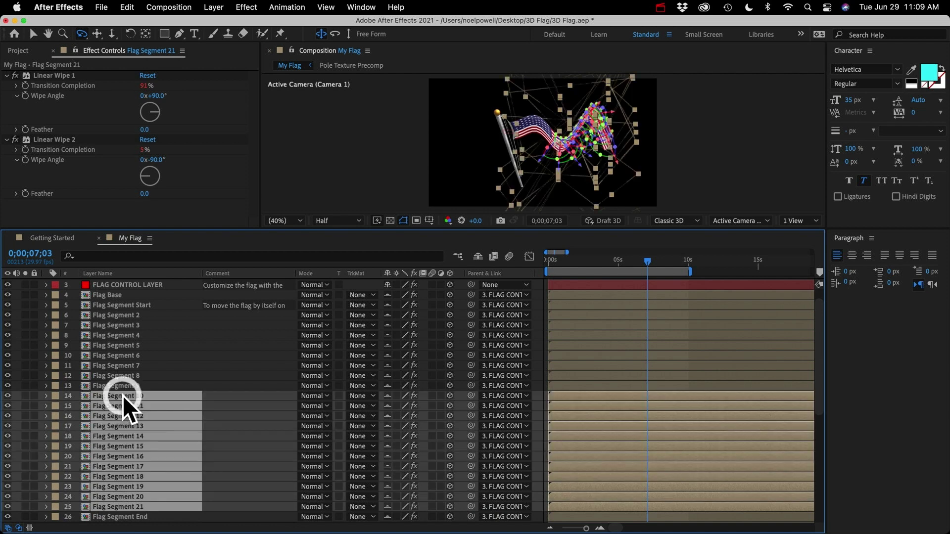
pyautogui.press('super+d')
pyautogui.scroll(-5, 124, 401)
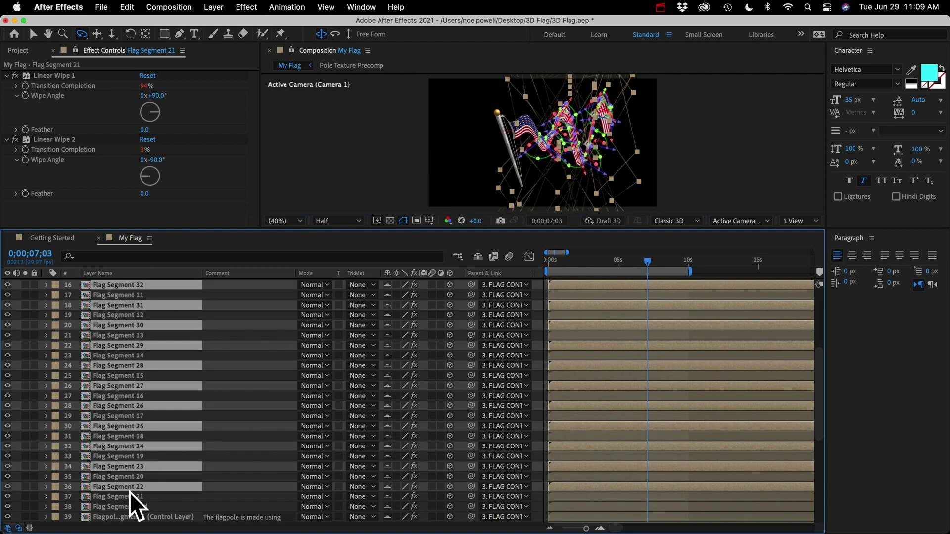
pyautogui.moveTo(130, 492); pyautogui.dragTo(131, 509)
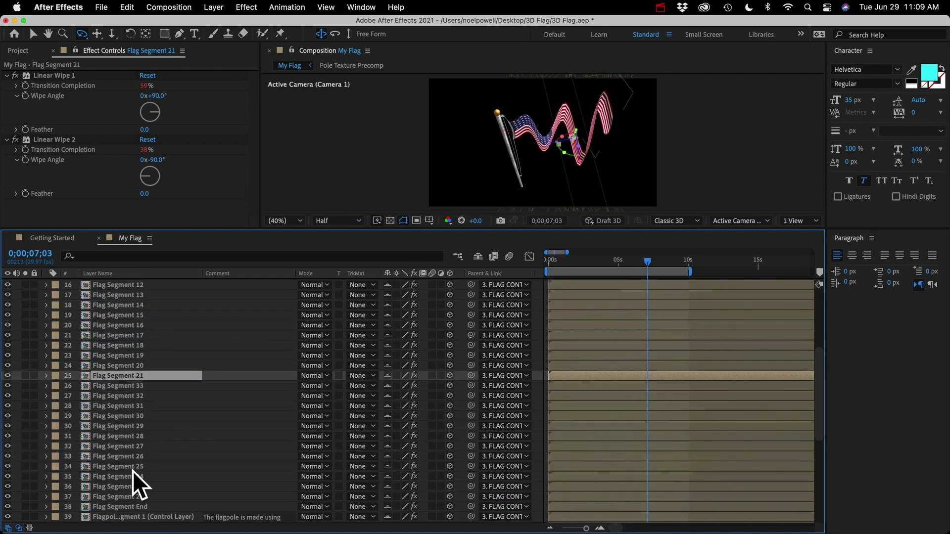
pyautogui.keyDown('shift'); pyautogui.click(132, 494); pyautogui.keyUp('shift')
pyautogui.press('super+d')
pyautogui.scroll(-5, 124, 420)
pyautogui.moveTo(114, 343); pyautogui.dragTo(144, 366)
pyautogui.click(144, 367)
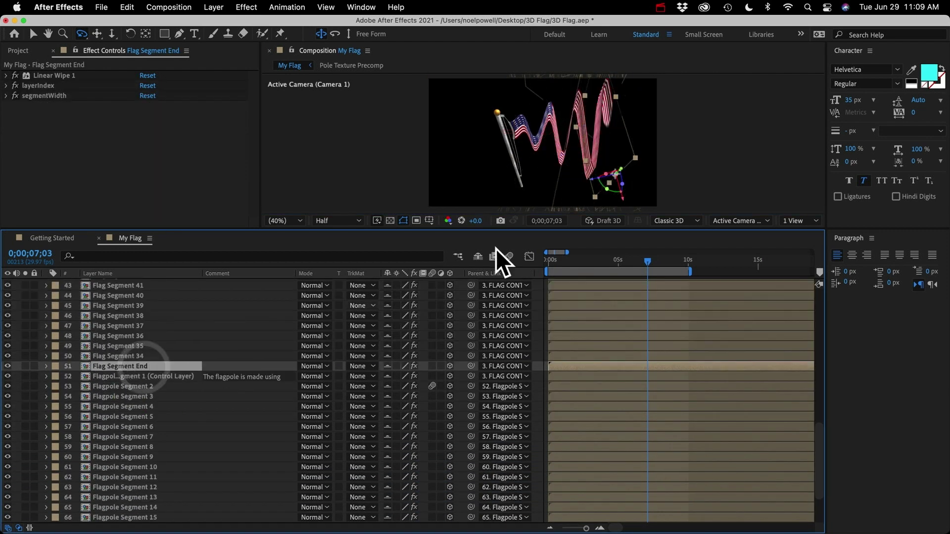
# Zoom and pan the Composition viewer to frame the whole long flag.
pyautogui.press('z')
pyautogui.click(580, 127)
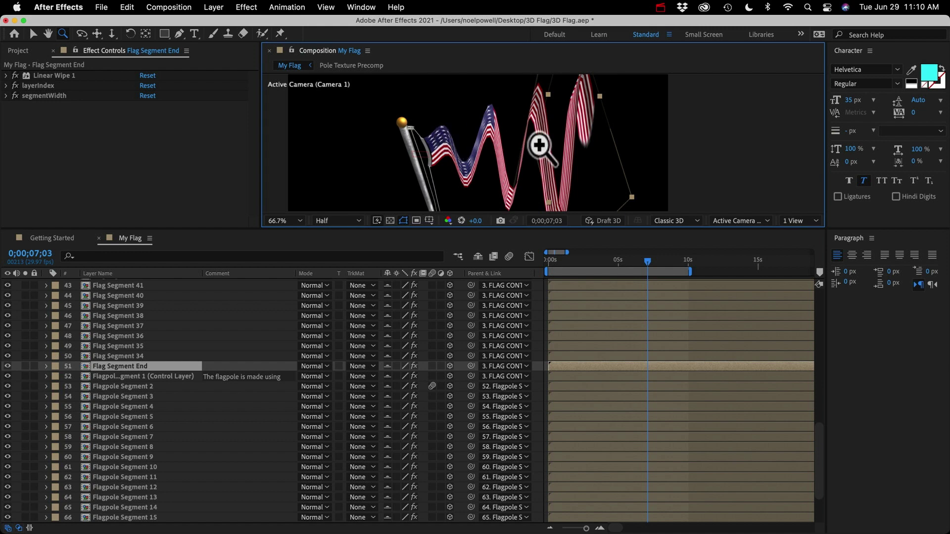
pyautogui.moveTo(529, 226); pyautogui.dragTo(510, 391)
pyautogui.press('h')
pyautogui.moveTo(474, 257); pyautogui.dragTo(522, 233)
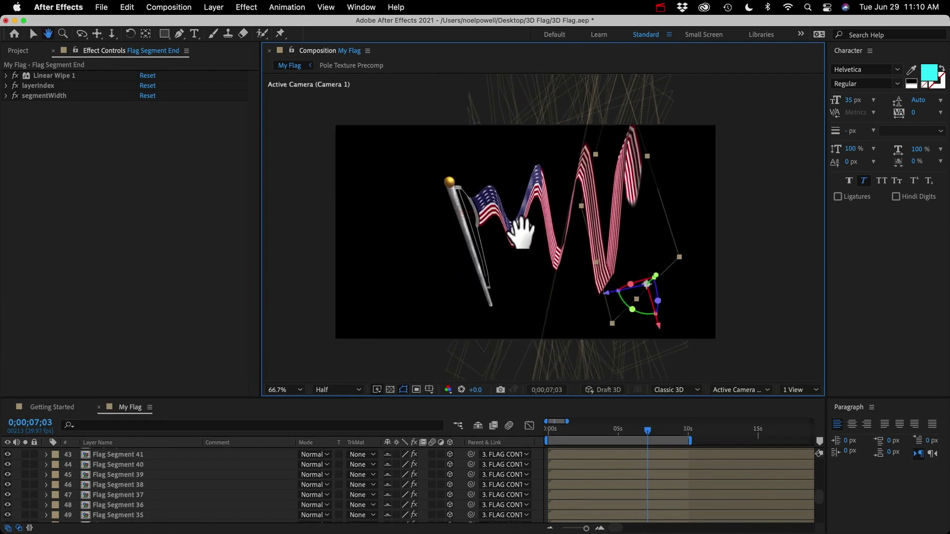
pyautogui.scroll(8, 159, 478)
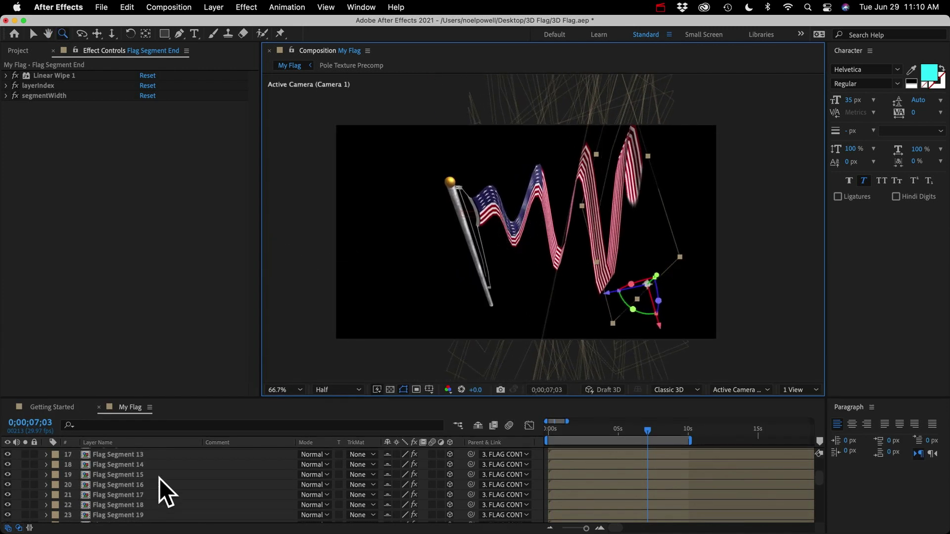
pyautogui.scroll(4, 114, 456)
pyautogui.click(121, 473)
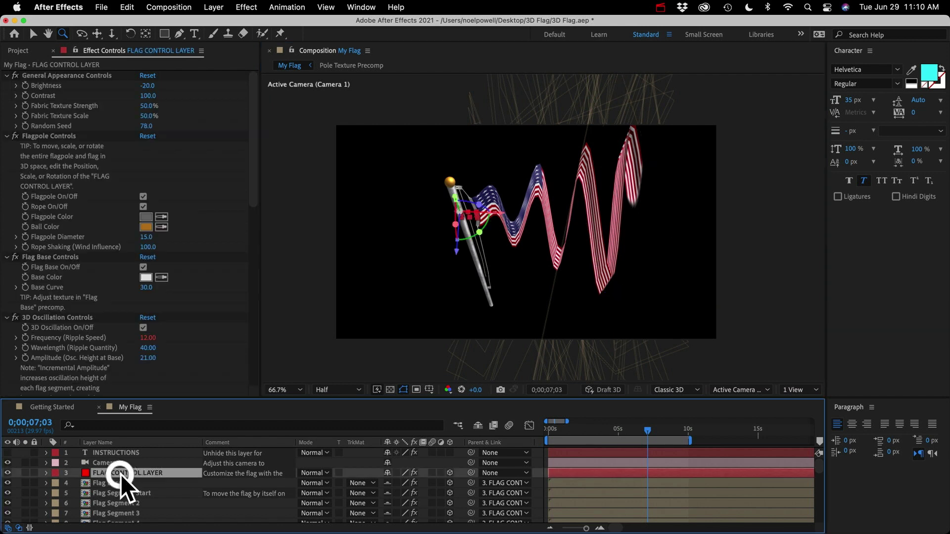
# Set Wavelength to 20 and lower Amplitude (Osc. Height at Base) to 6.00.
pyautogui.scroll(-6, 59, 260)
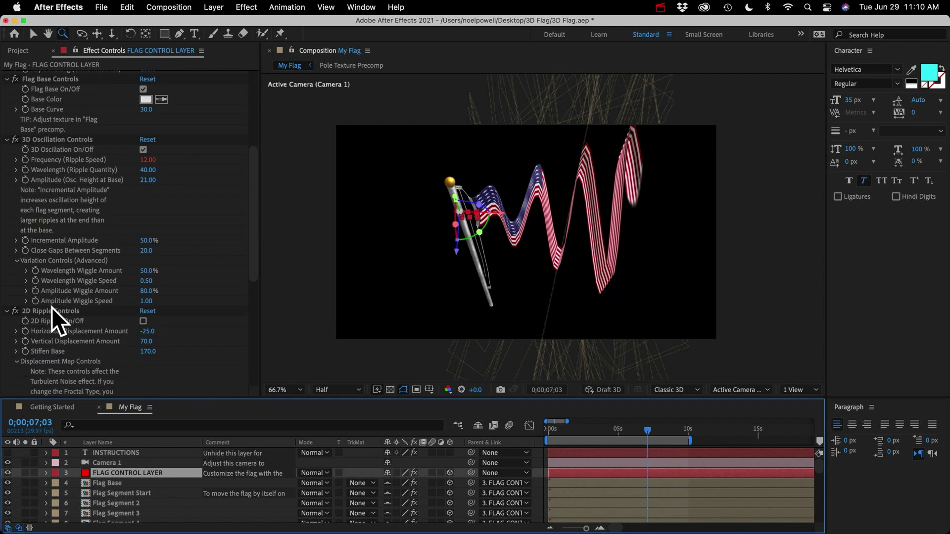
pyautogui.scroll(-1, 52, 308)
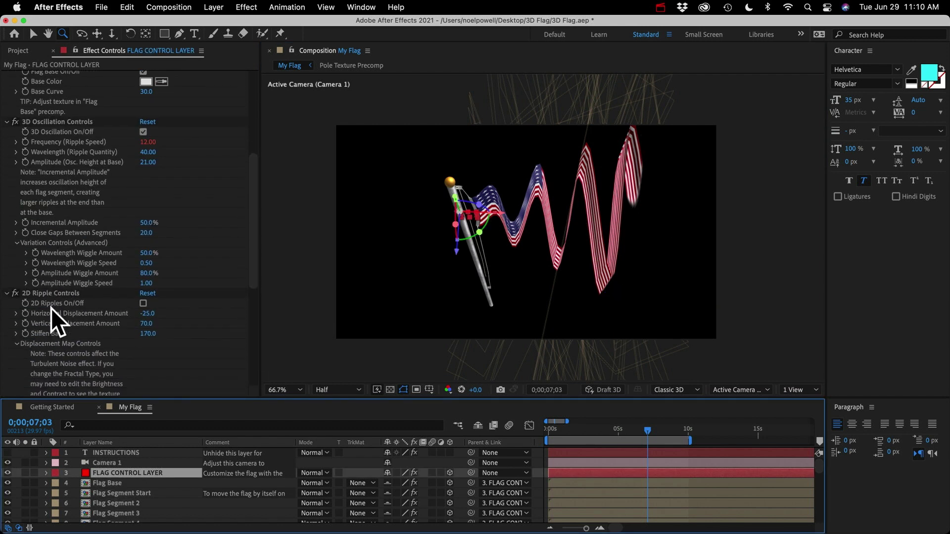
pyautogui.click(148, 152)
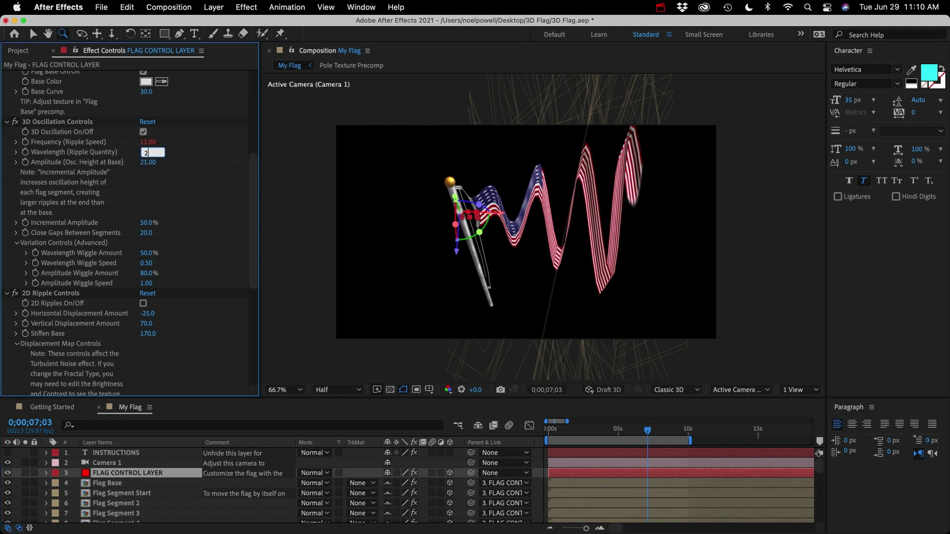
pyautogui.write('20')
pyautogui.press('Return')
pyautogui.click(147, 162)
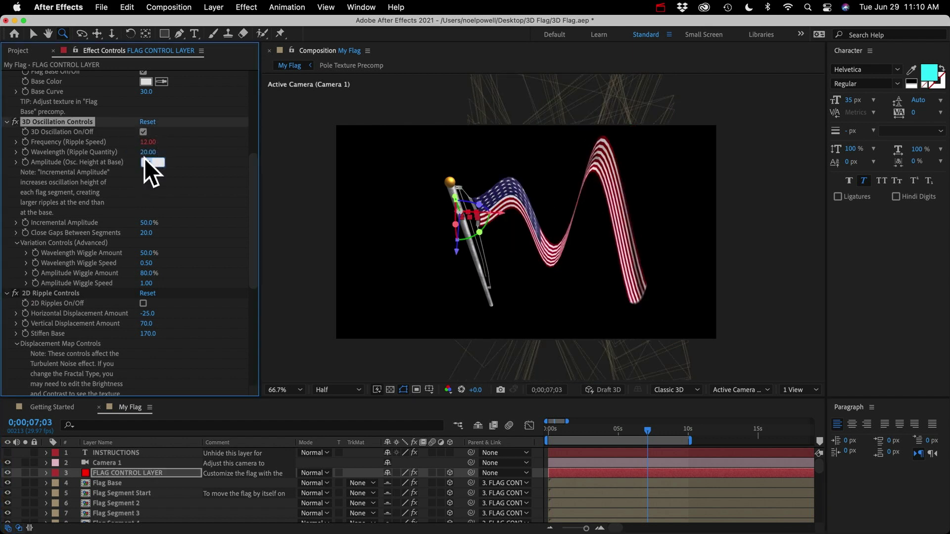
pyautogui.press('Return')
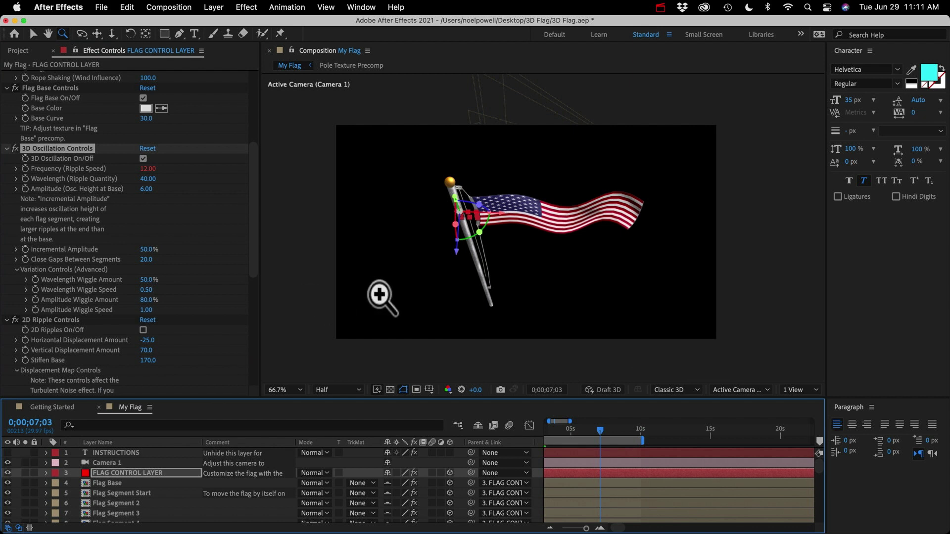
pyautogui.press('v')
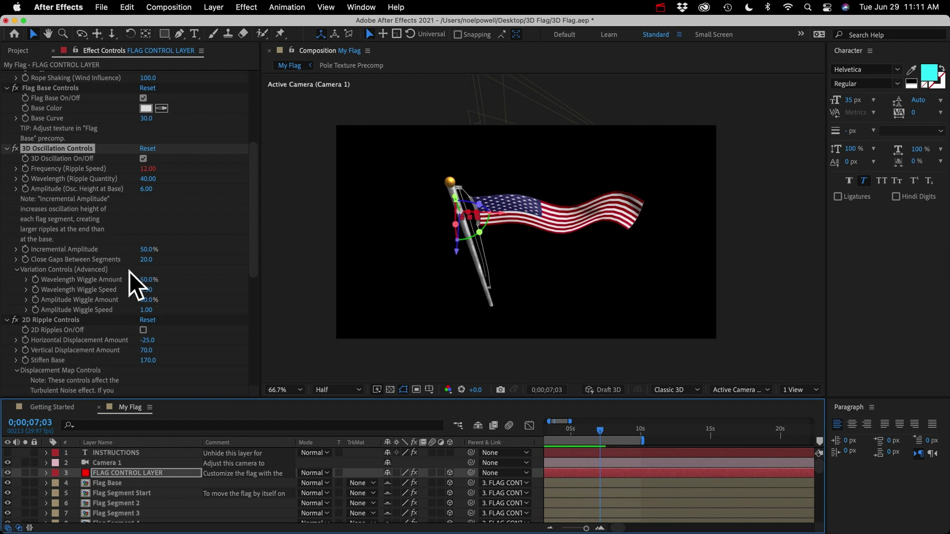
pyautogui.moveTo(147, 251); pyautogui.dragTo(171, 249)
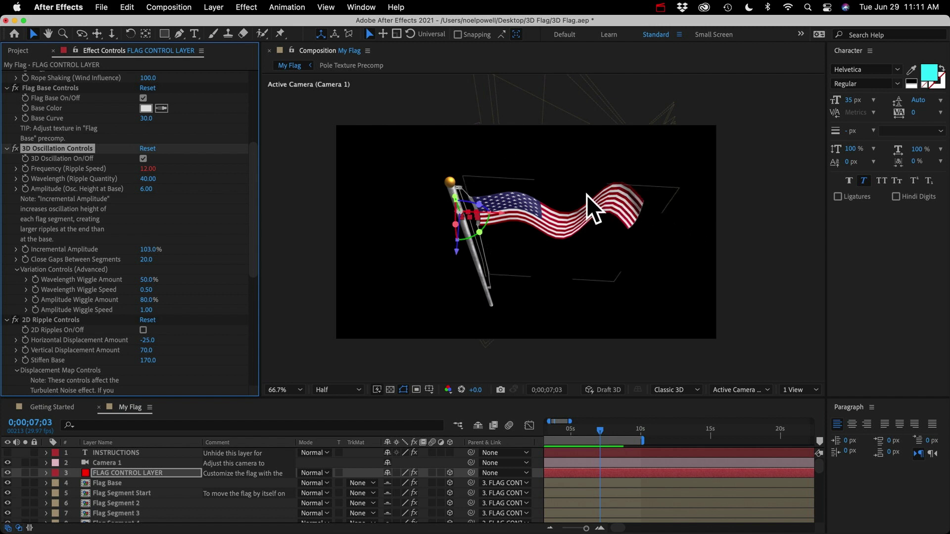
pyautogui.click(608, 212)
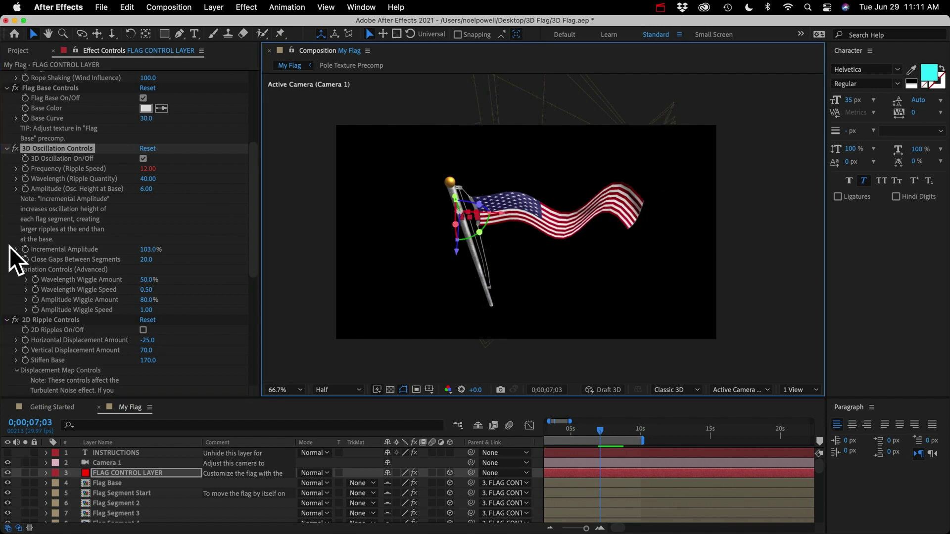
pyautogui.click(45, 193)
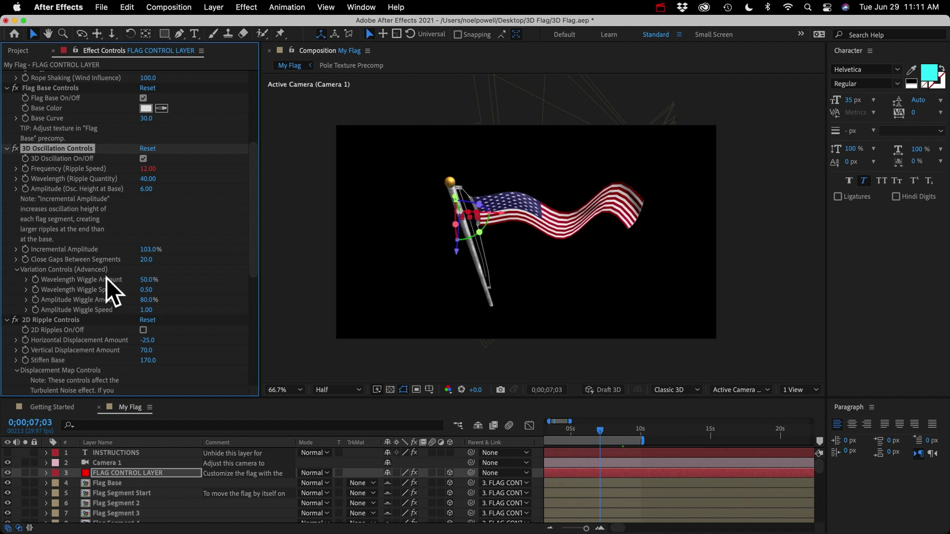
pyautogui.click(149, 249)
pyautogui.write('0')
pyautogui.press('Return')
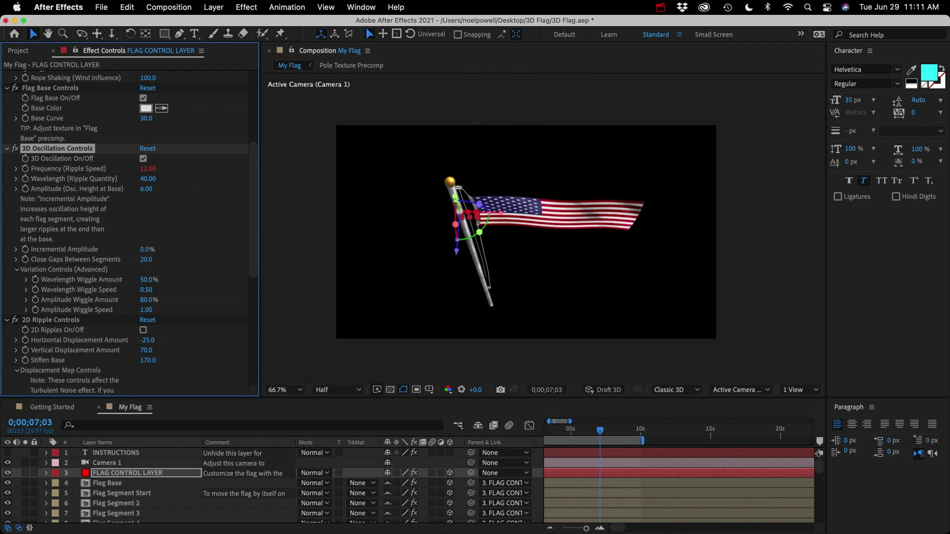
pyautogui.press('space')
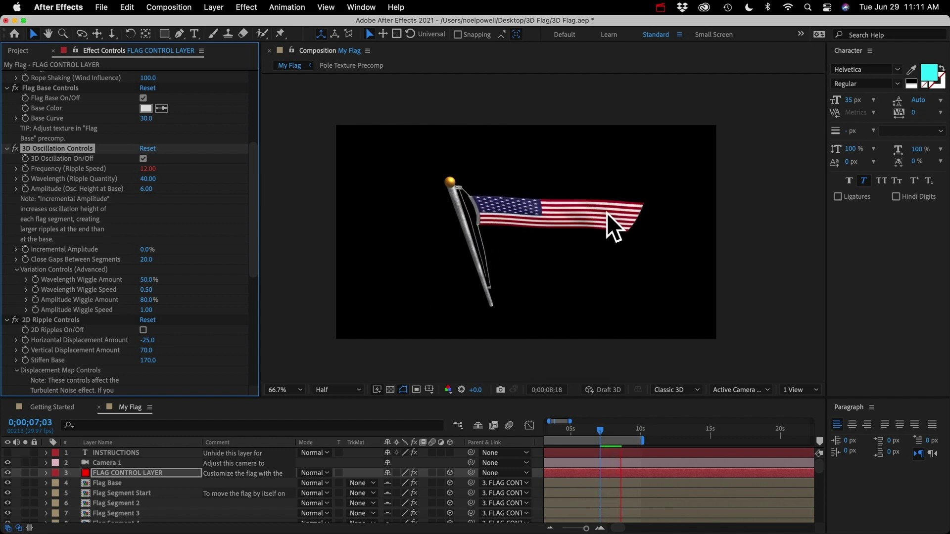
pyautogui.click(149, 254)
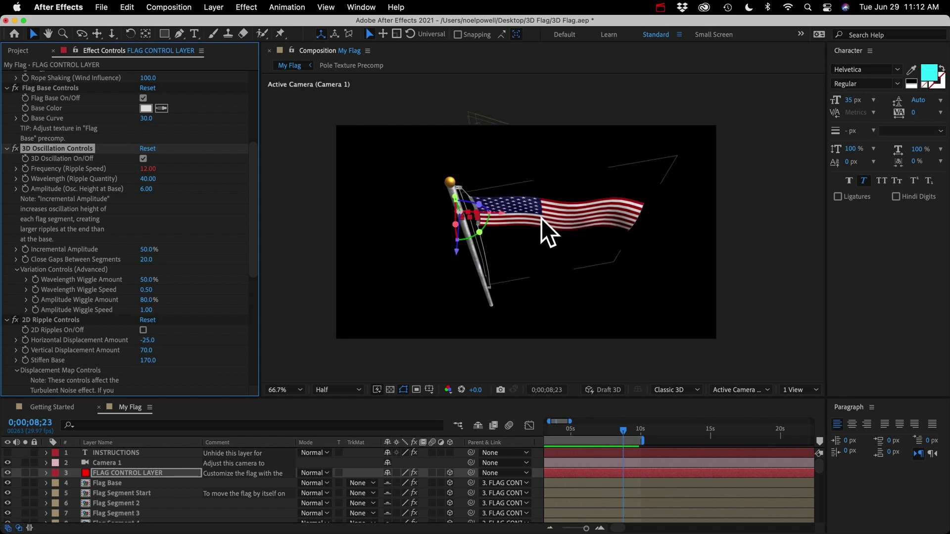
pyautogui.click(58, 262)
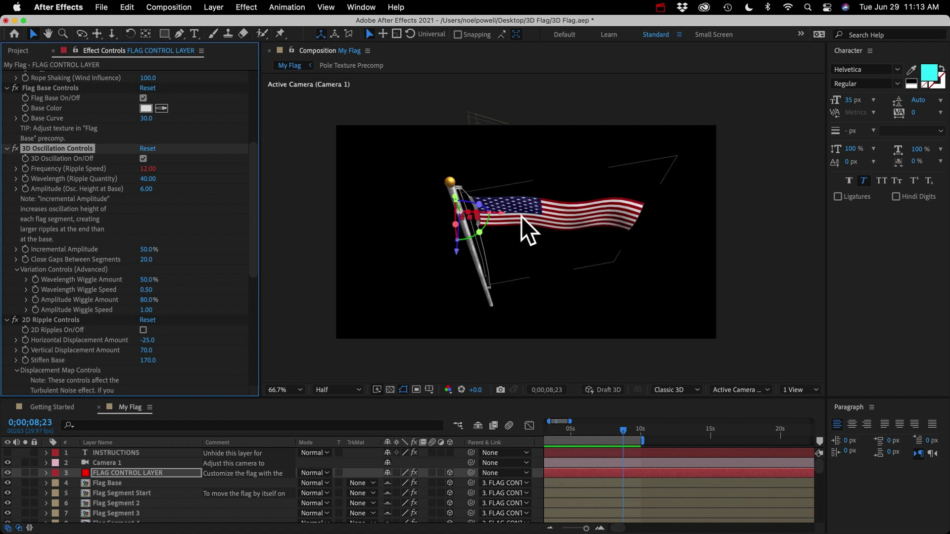
# Orbit Camera 1 to face the flag and pole front-on, undoing a stray dolly move.
pyautogui.press('c')
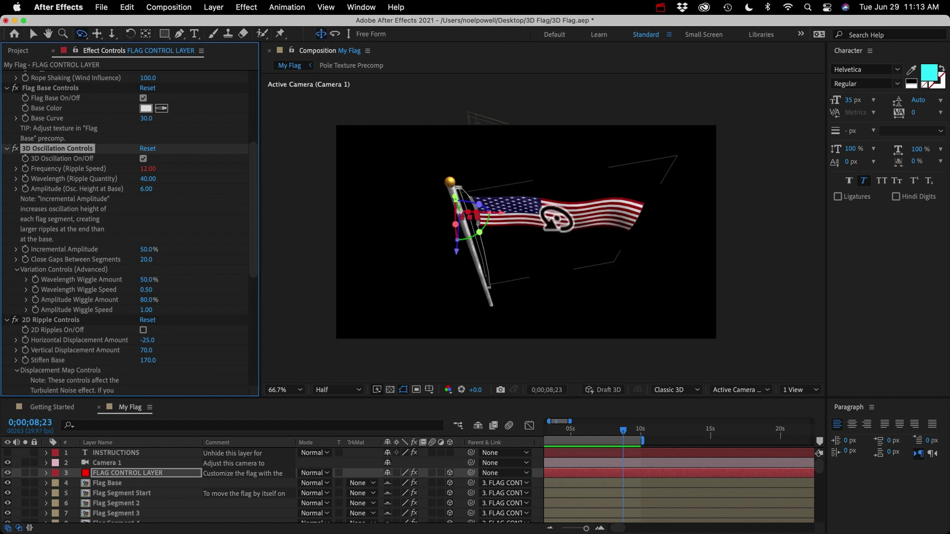
pyautogui.moveTo(610, 218); pyautogui.dragTo(555, 227)
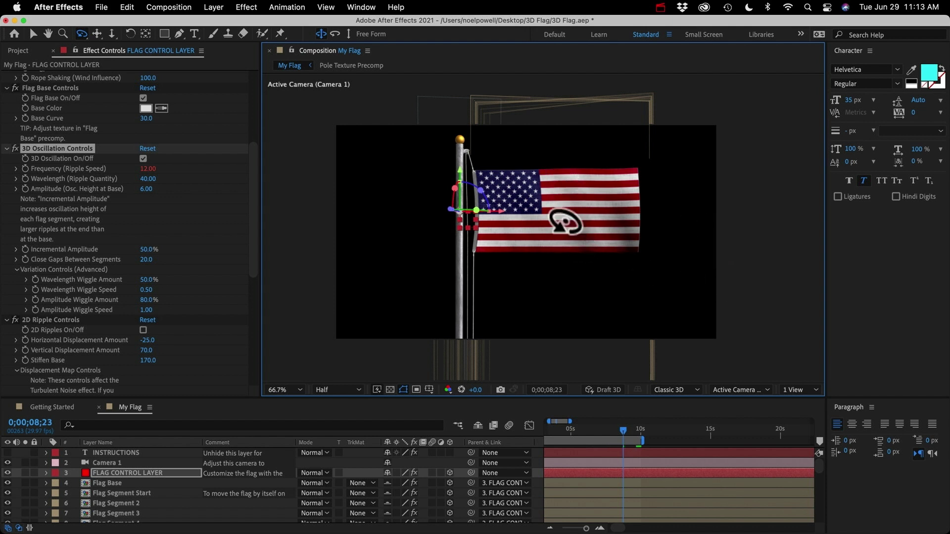
pyautogui.moveTo(576, 226); pyautogui.dragTo(585, 257)
pyautogui.press('c')
pyautogui.press('c')
pyautogui.press('c')
pyautogui.press('super+z')
pyautogui.press('super+z')
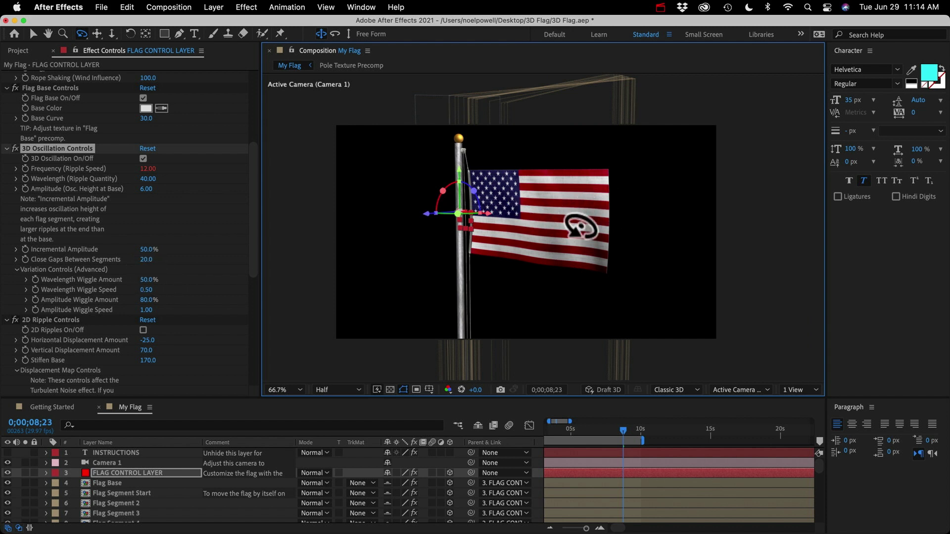
# Switch viewer Resolution to Full, then back to Half.
pyautogui.click(341, 390)
pyautogui.click(337, 415)
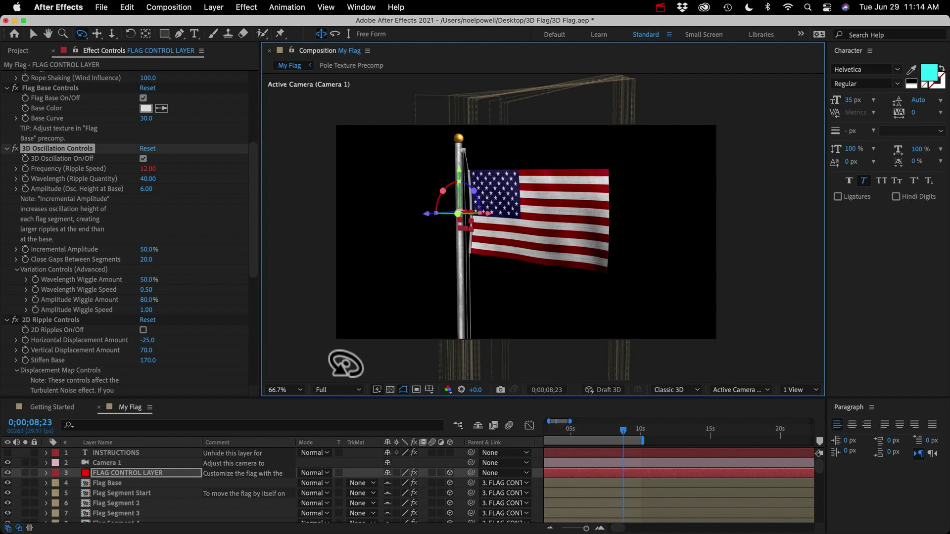
pyautogui.press('super+shift+j')
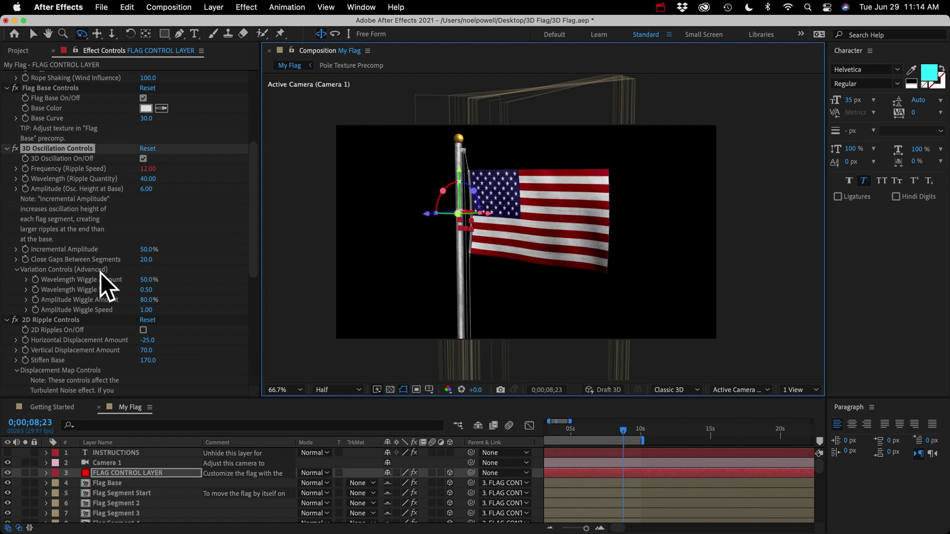
pyautogui.click(32, 269)
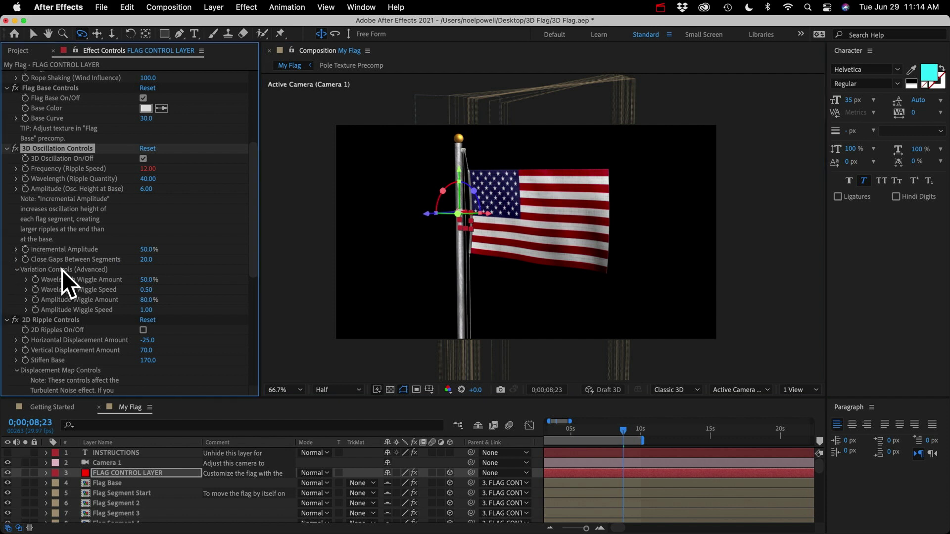
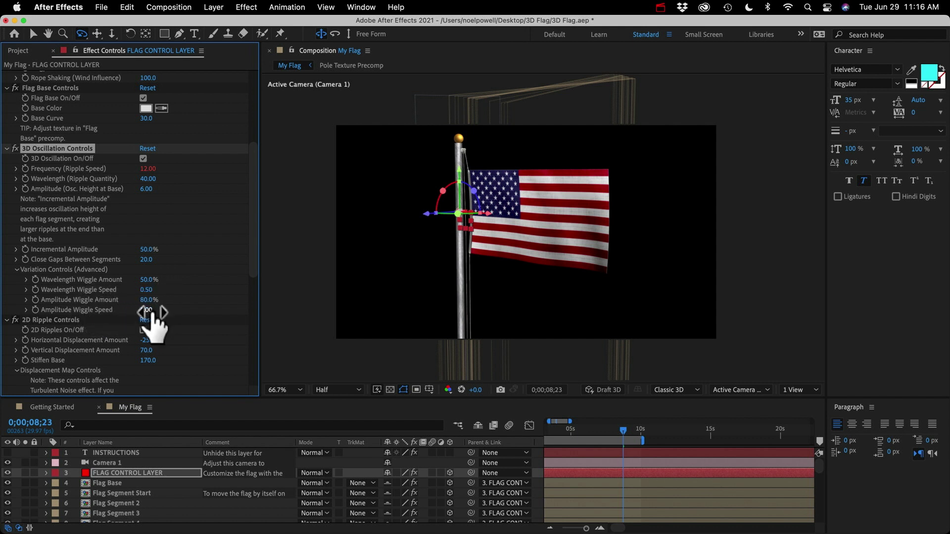
# Check the Amplitude Wiggle Speed at 1.00 and Amount at 80%.
pyautogui.click(104, 307)
pyautogui.click(151, 300)
pyautogui.click(108, 300)
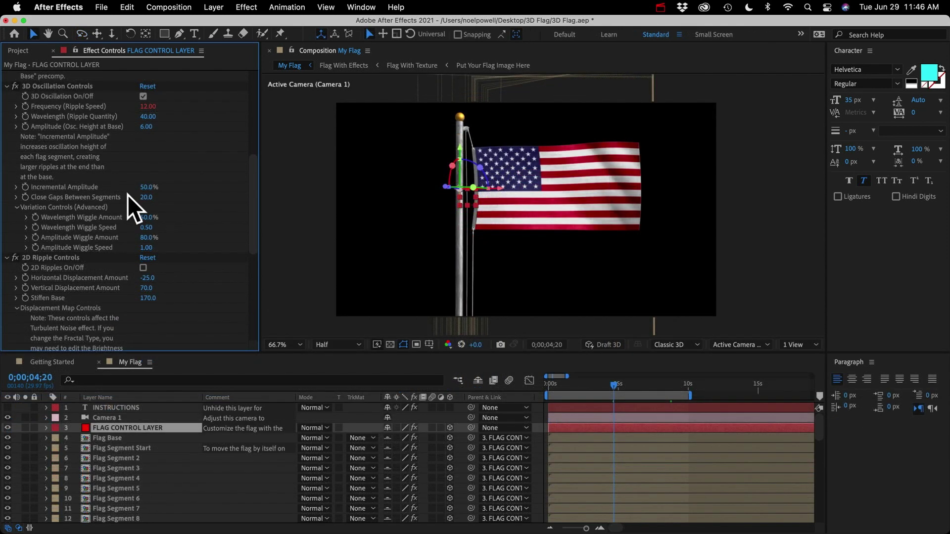
# Turn off 3D Oscillation, turn on 2D Ripples, and preview the waving flag.
pyautogui.click(143, 96)
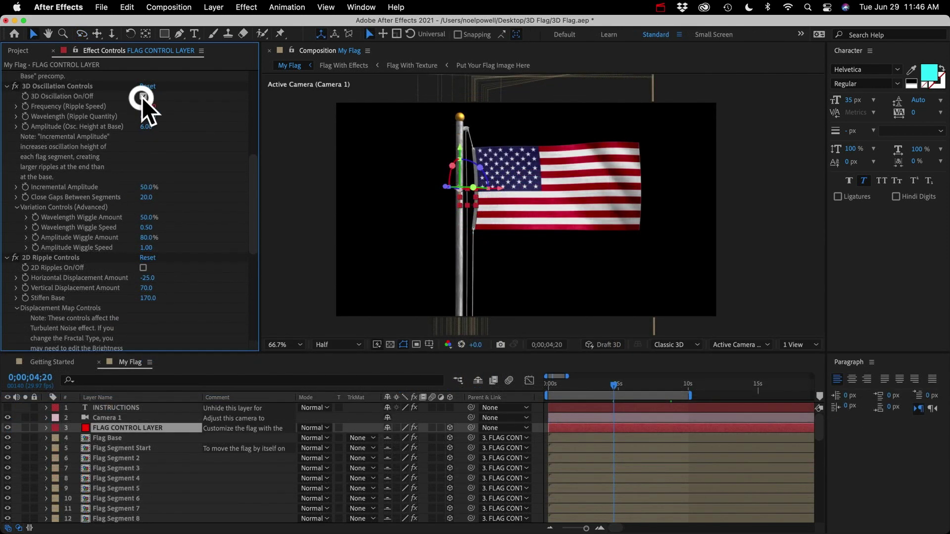
pyautogui.click(143, 268)
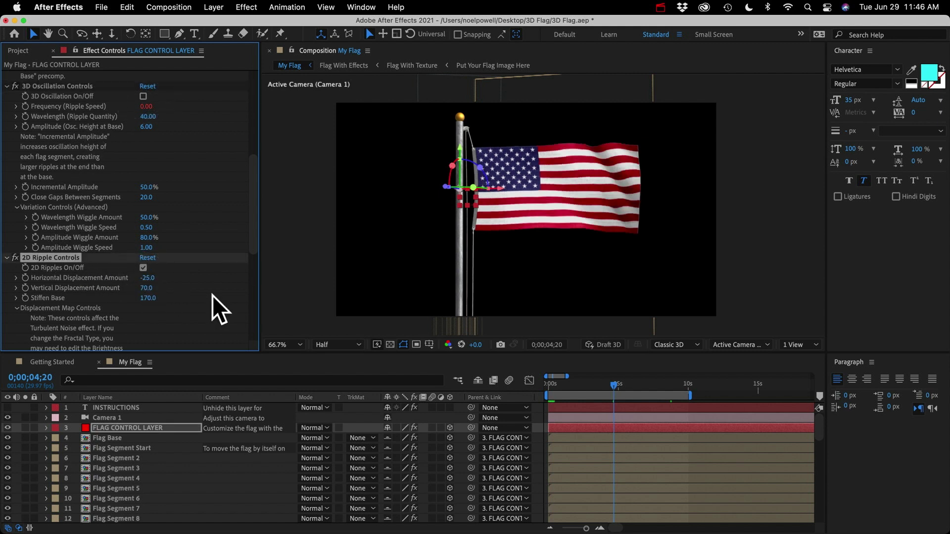
pyautogui.press('space')
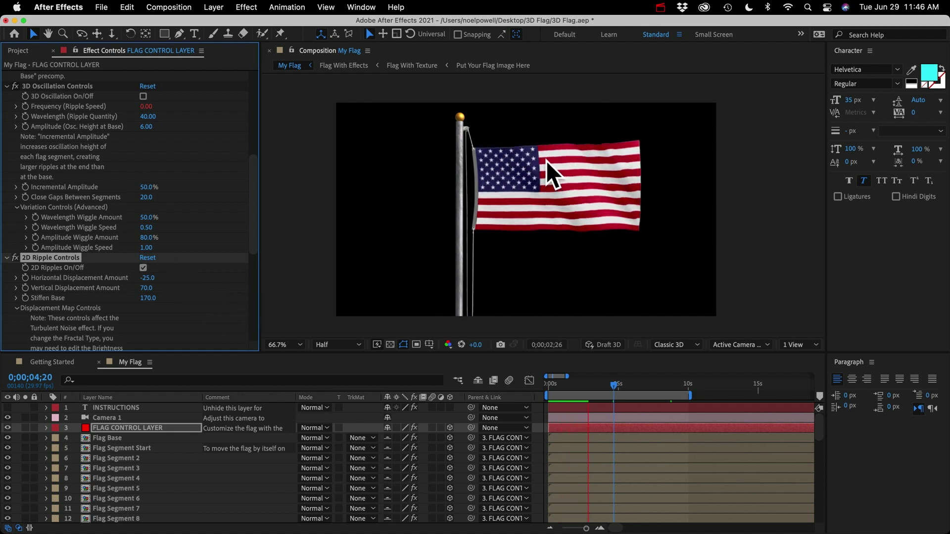
pyautogui.press('space')
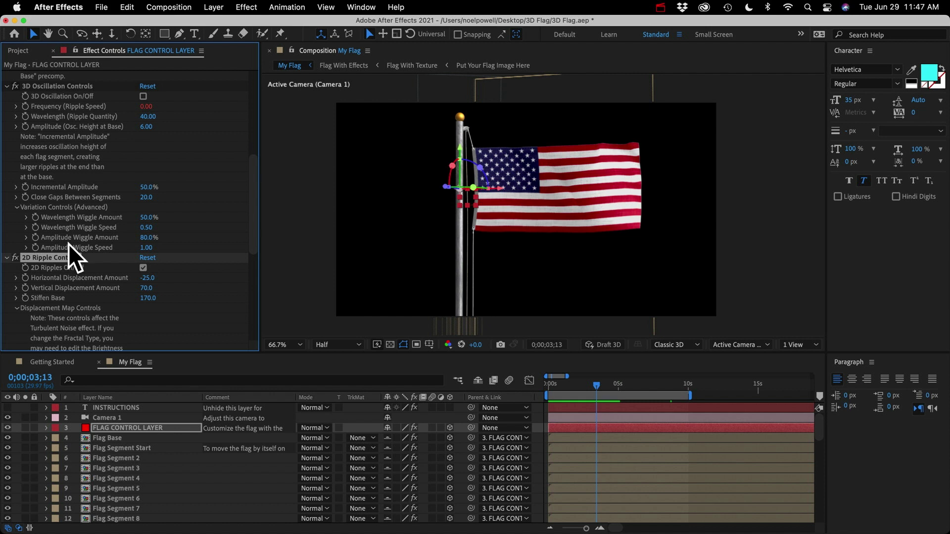
pyautogui.scroll(-4, 70, 249)
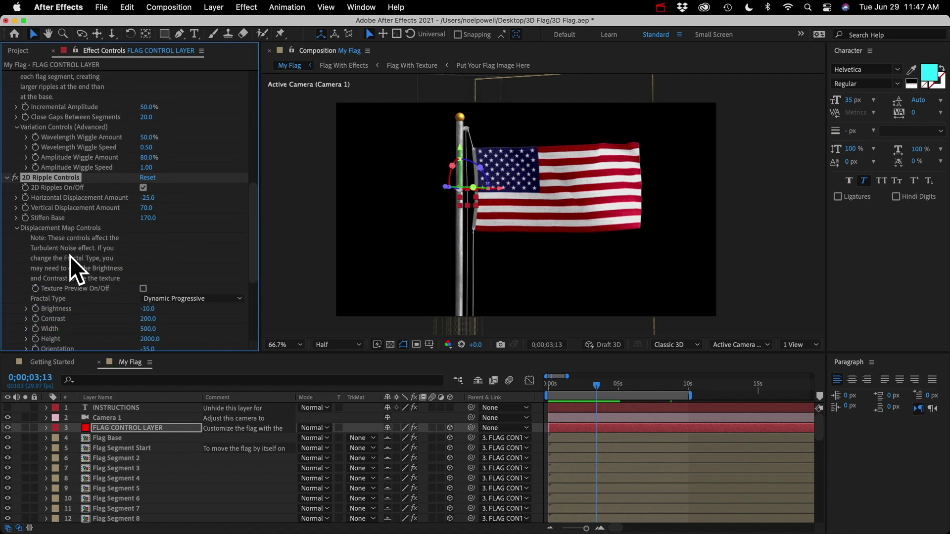
pyautogui.scroll(-3, 70, 270)
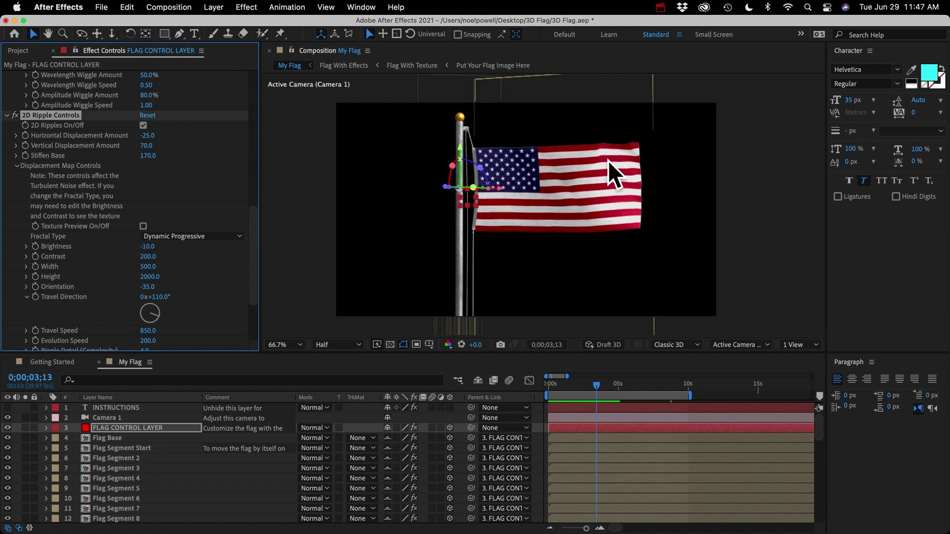
pyautogui.click(42, 147)
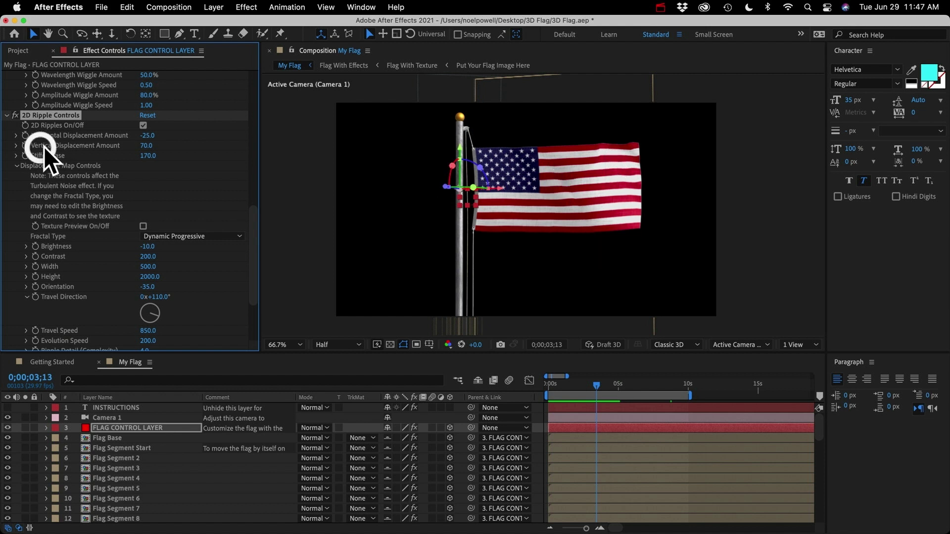
pyautogui.moveTo(147, 146); pyautogui.dragTo(212, 147)
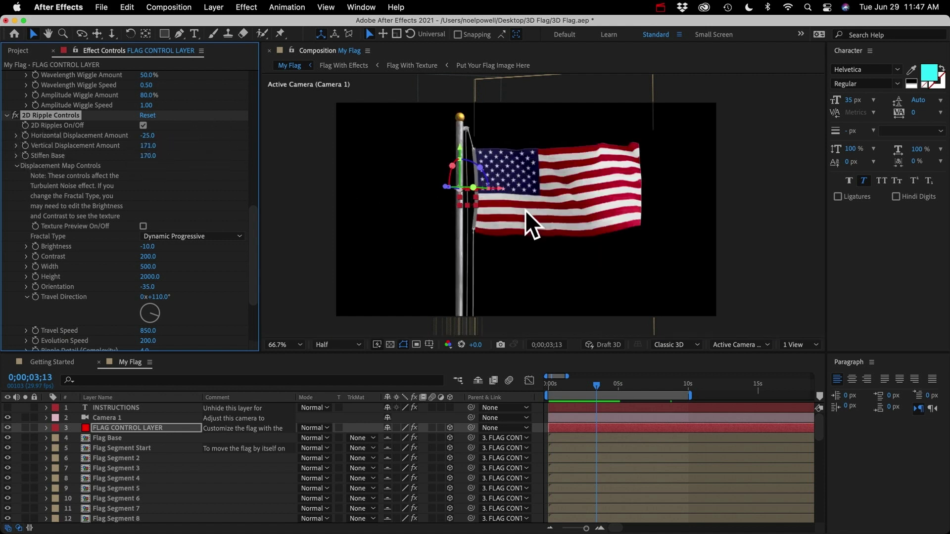
pyautogui.press('space')
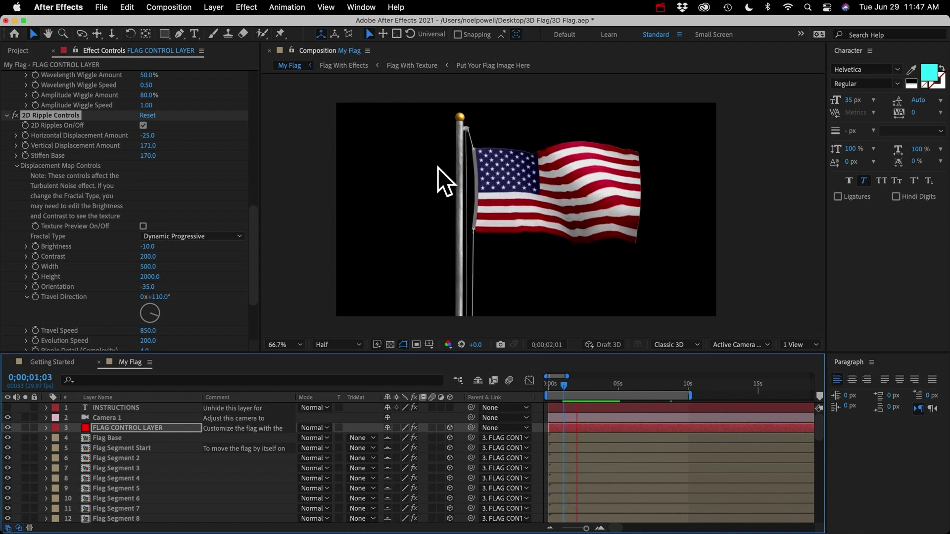
pyautogui.press('super+z')
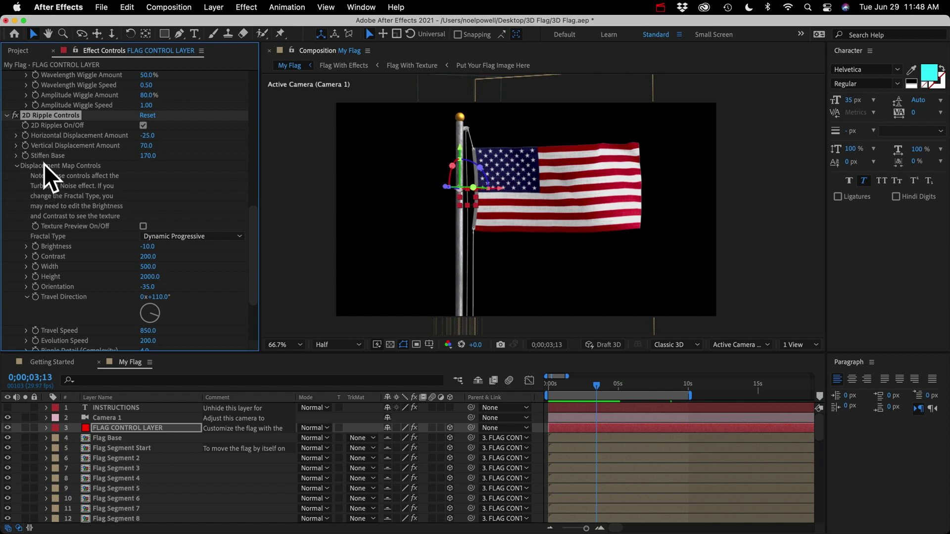
pyautogui.scroll(-3, 89, 179)
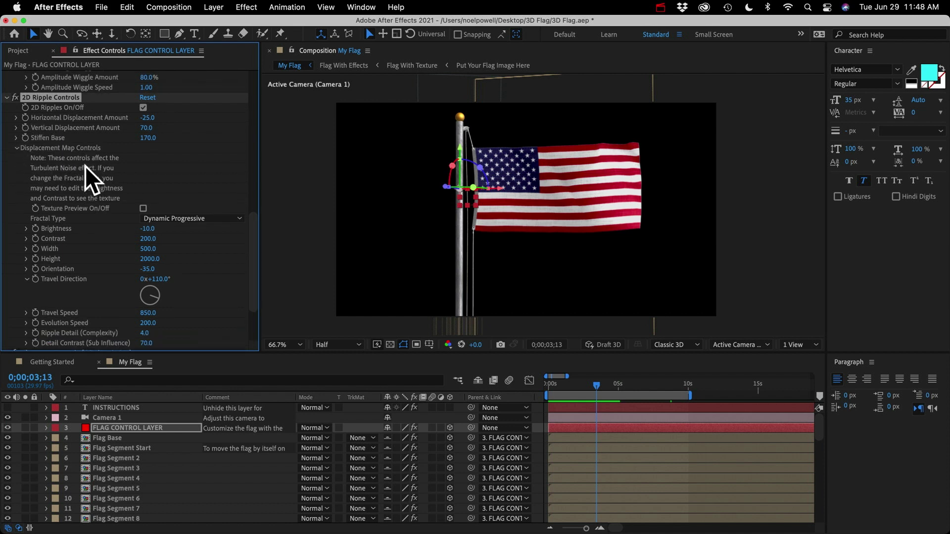
pyautogui.scroll(-1, 85, 166)
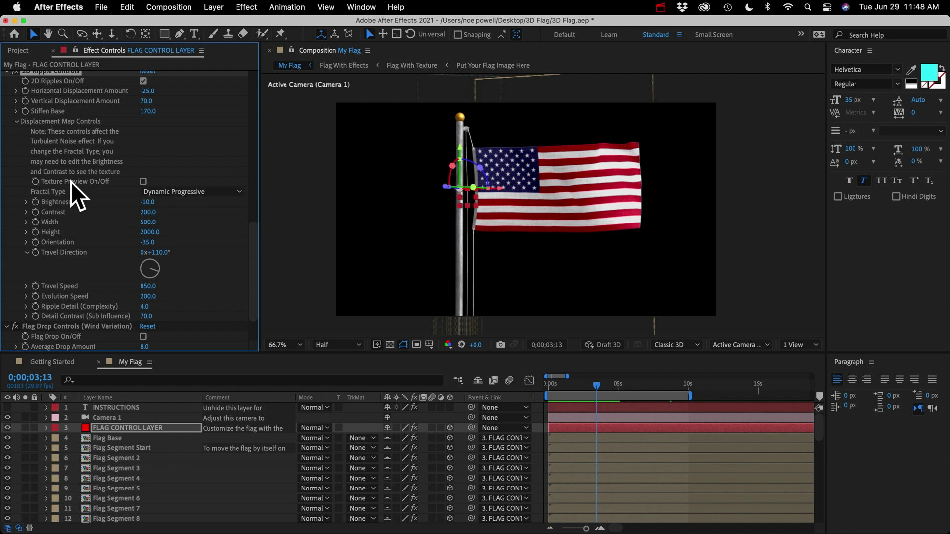
# Enable Texture Preview under Displacement Map Controls and preview the flag with the ripple texture.
pyautogui.click(143, 181)
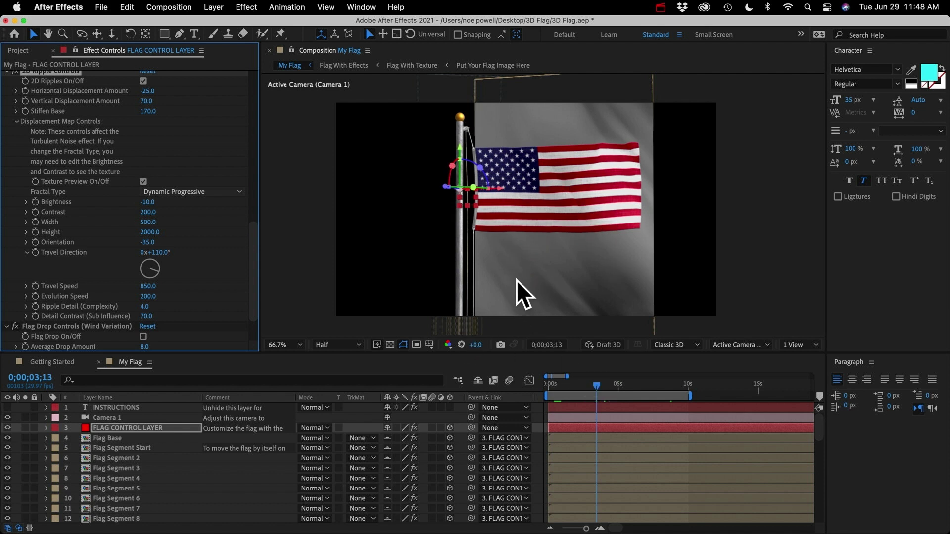
pyautogui.press('space')
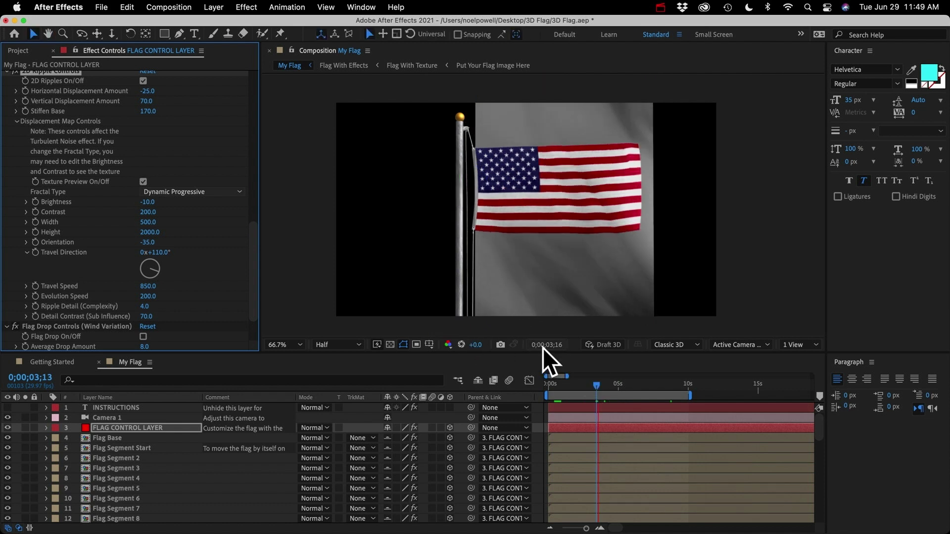
pyautogui.press('space')
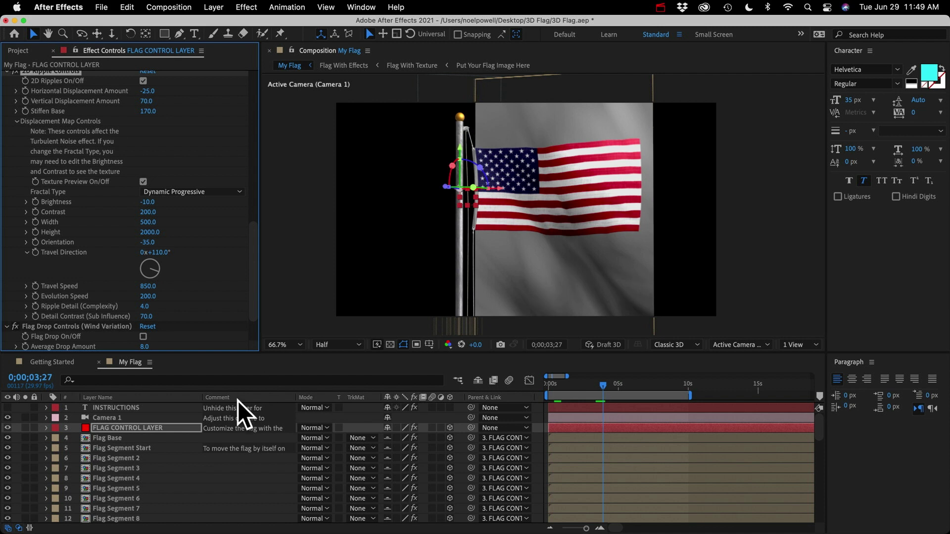
pyautogui.scroll(-2, 102, 472)
pyautogui.scroll(1, 101, 473)
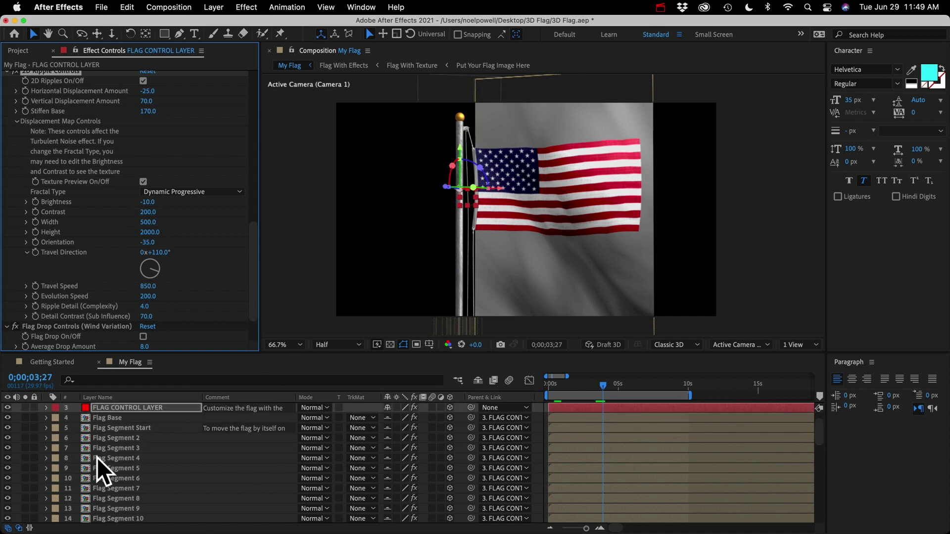
# Open the Flag With Effects precomp from the Flag Segment 2 layer.
pyautogui.click(124, 438)
pyautogui.scroll(-1, 129, 485)
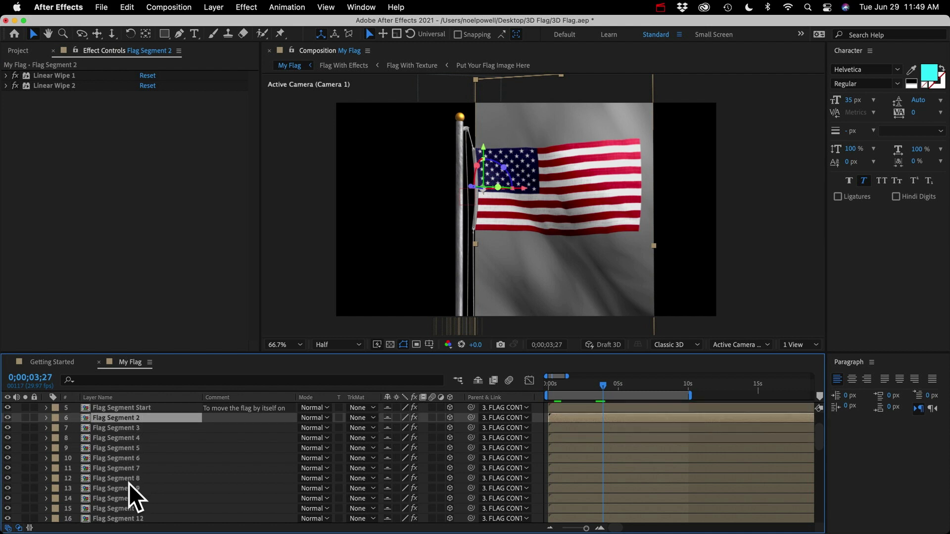
pyautogui.scroll(1, 132, 497)
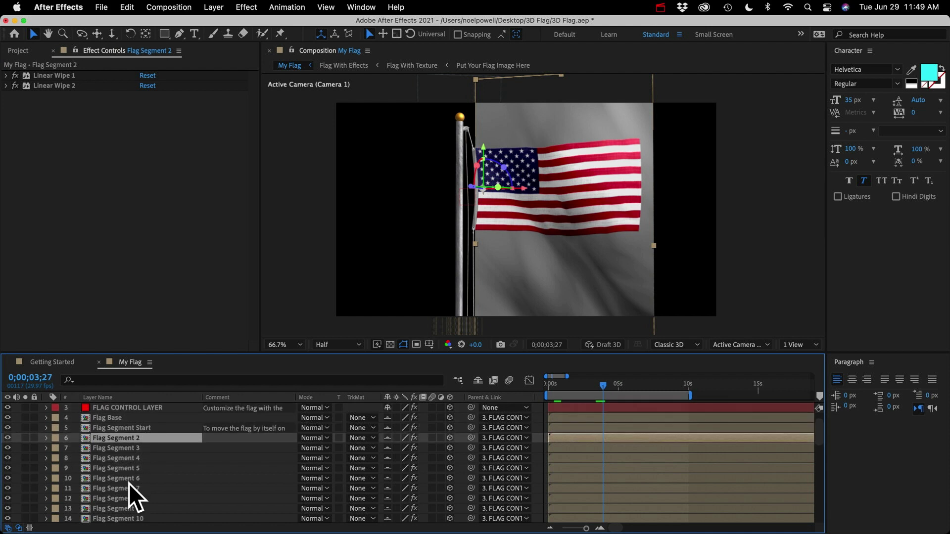
pyautogui.doubleClick(114, 440)
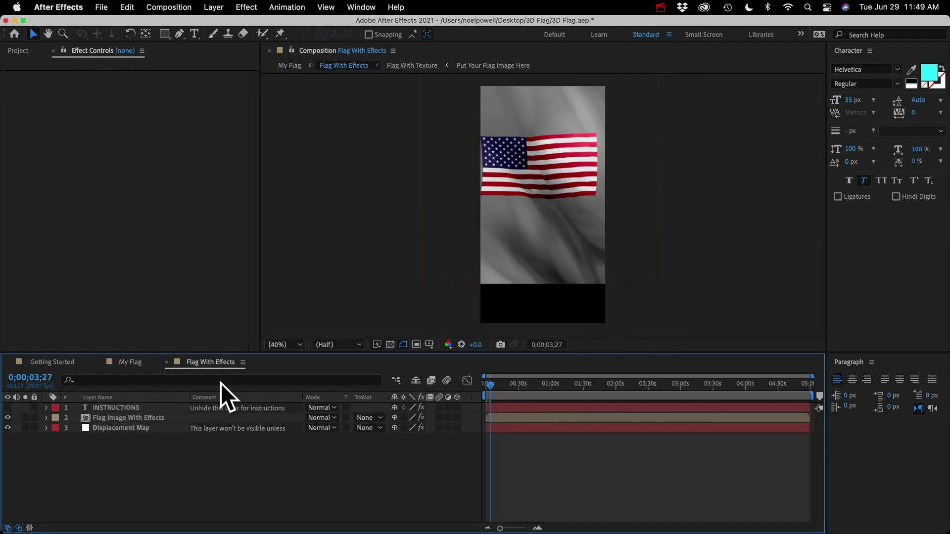
pyautogui.click(15, 50)
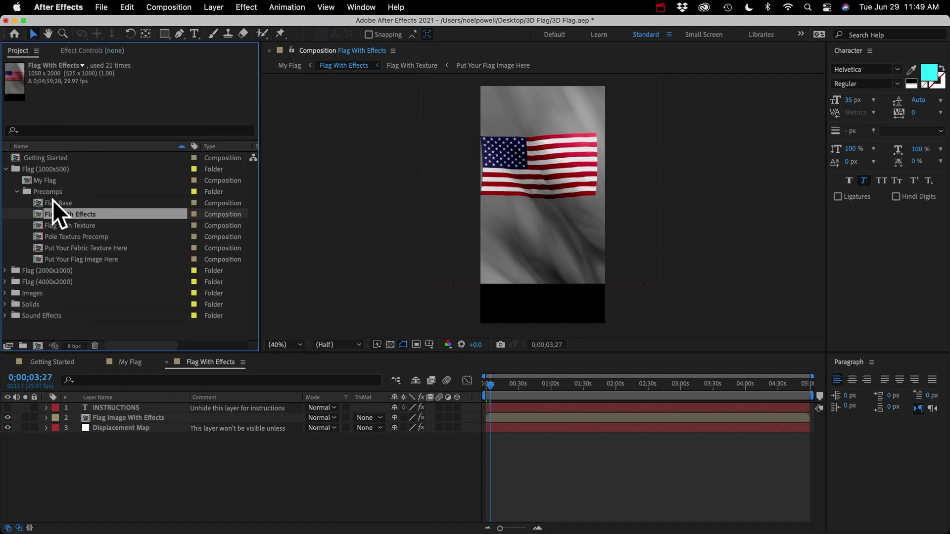
pyautogui.click(108, 461)
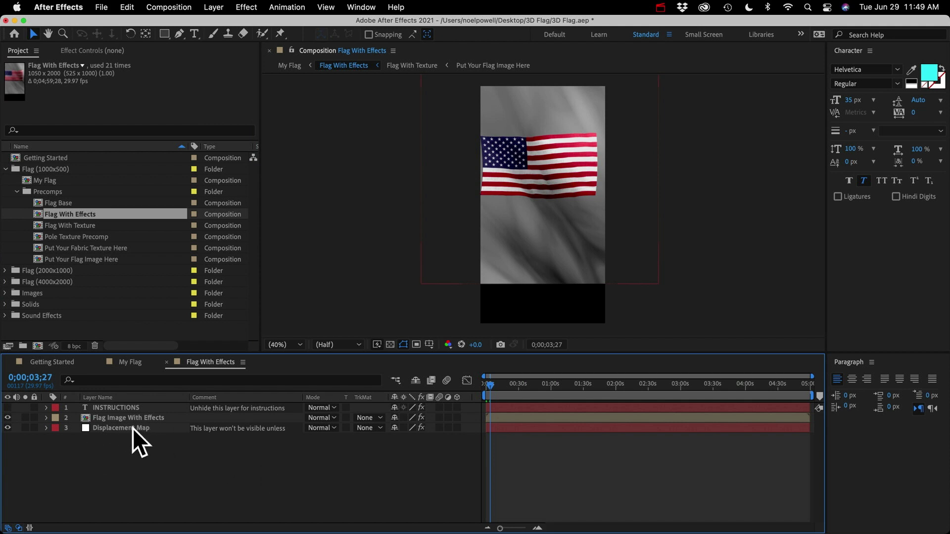
# Toggle the Displacement Map layer's Turbulent Noise and Circle (Stiffens Base) effects off and on.
pyautogui.click(114, 429)
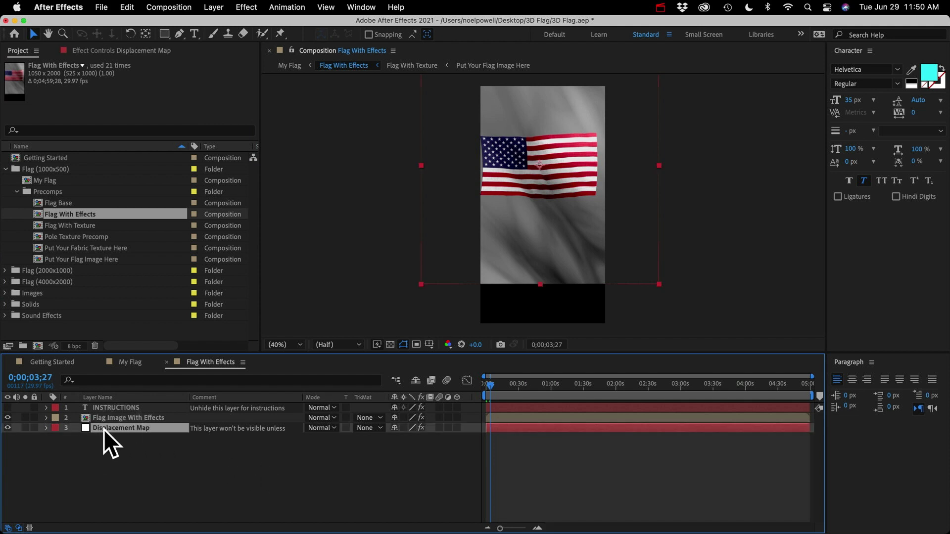
pyautogui.click(106, 51)
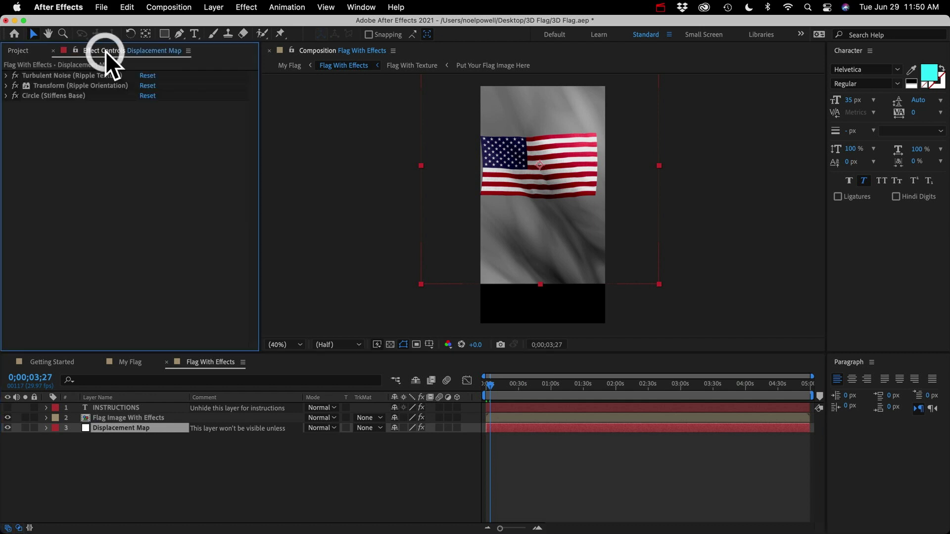
pyautogui.click(41, 75)
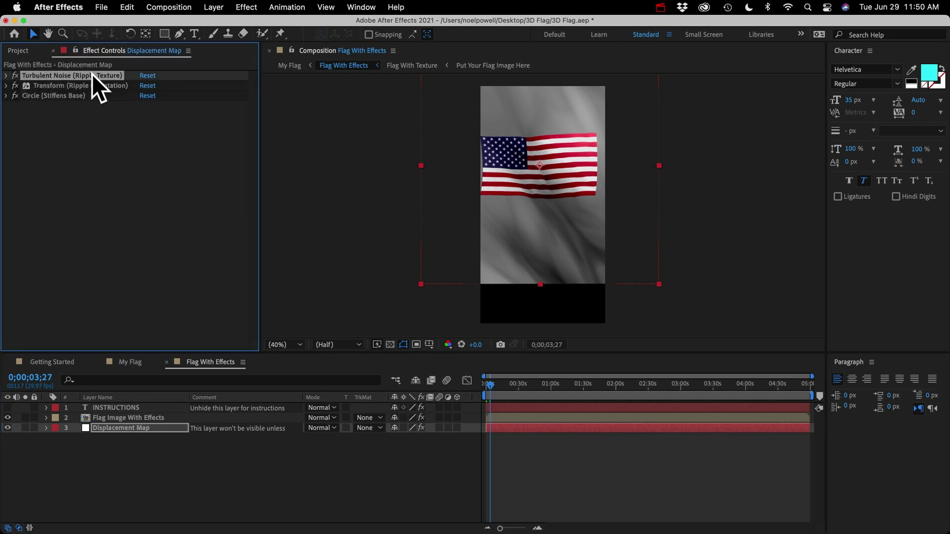
pyautogui.click(15, 75)
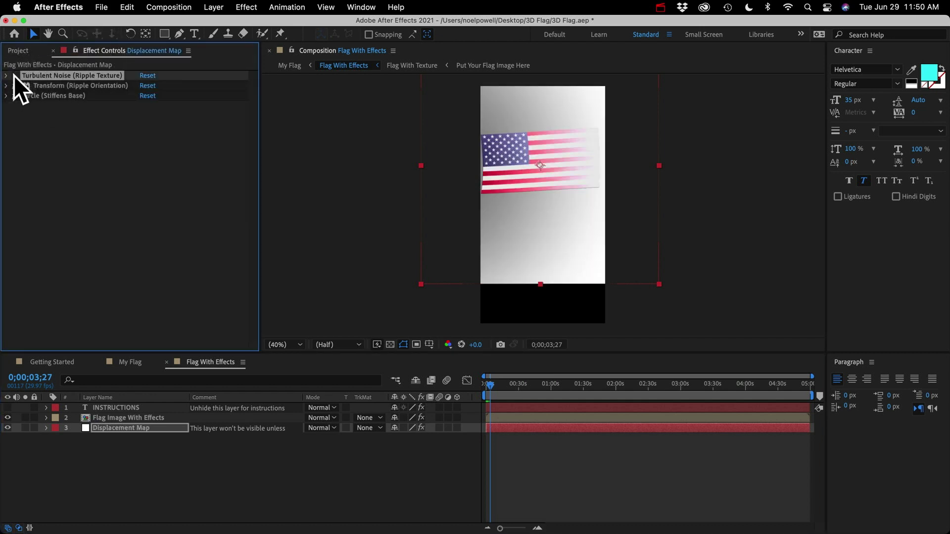
pyautogui.click(14, 75)
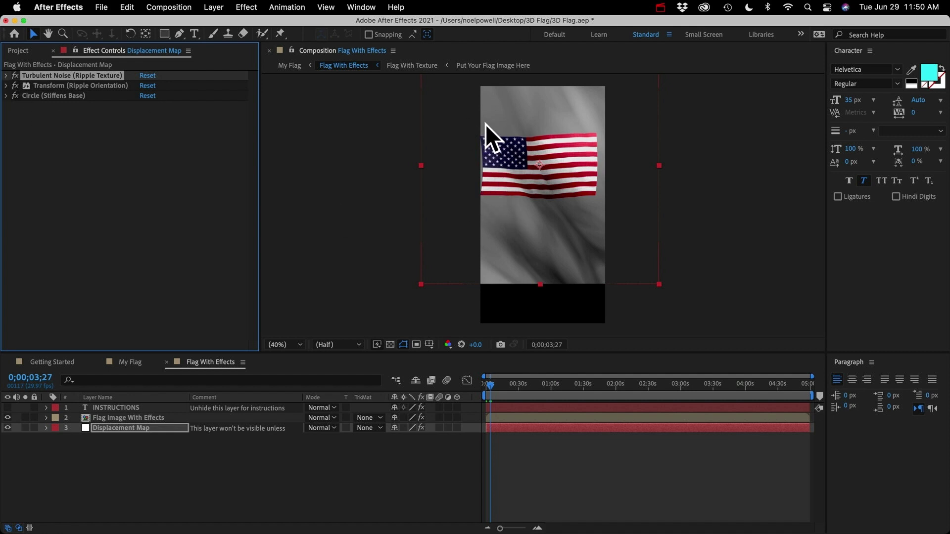
pyautogui.click(16, 95)
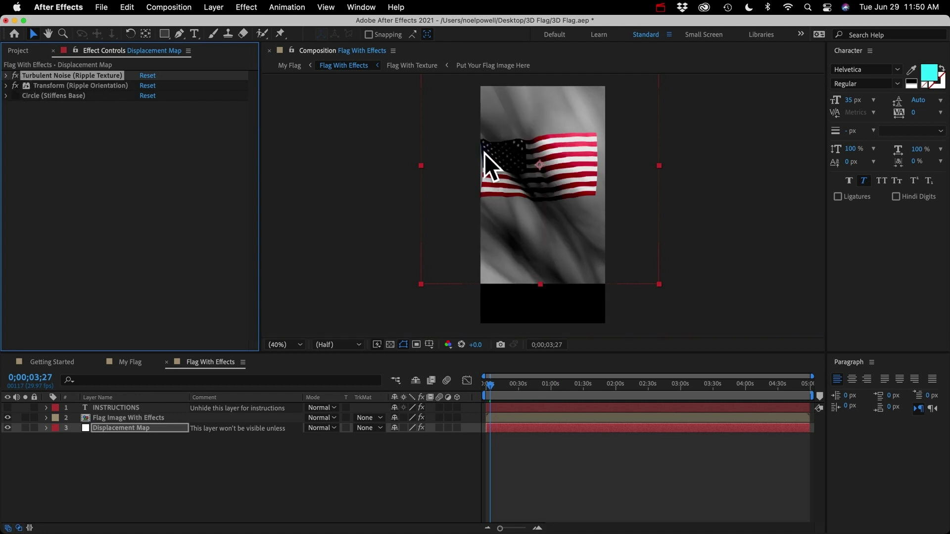
pyautogui.click(15, 95)
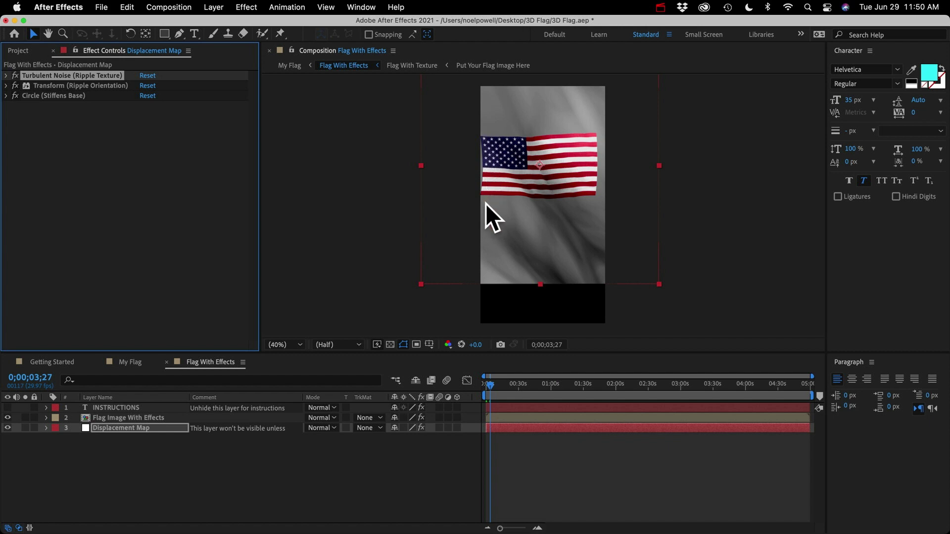
# Move the Circle (Stiffens Base) center across the flag on the Displacement Map layer.
pyautogui.click(532, 193)
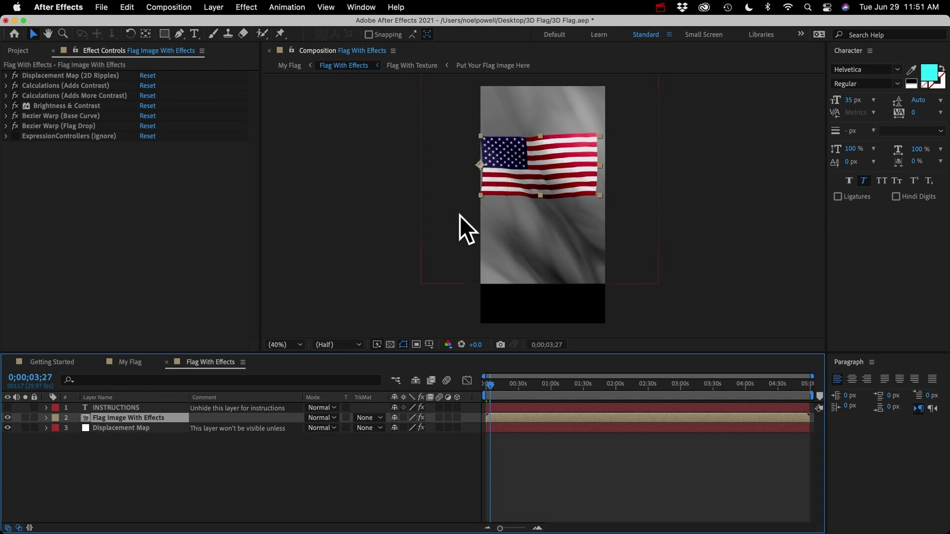
pyautogui.click(111, 427)
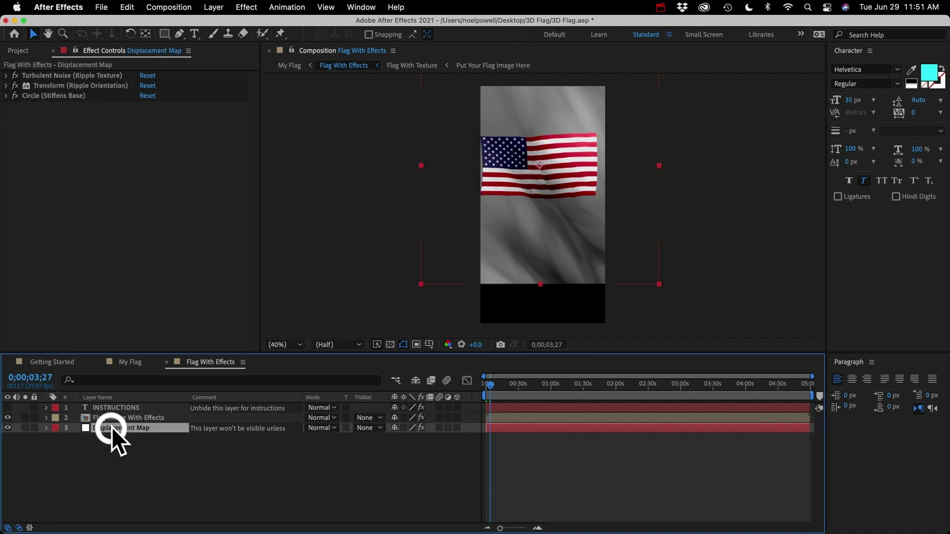
pyautogui.click(6, 96)
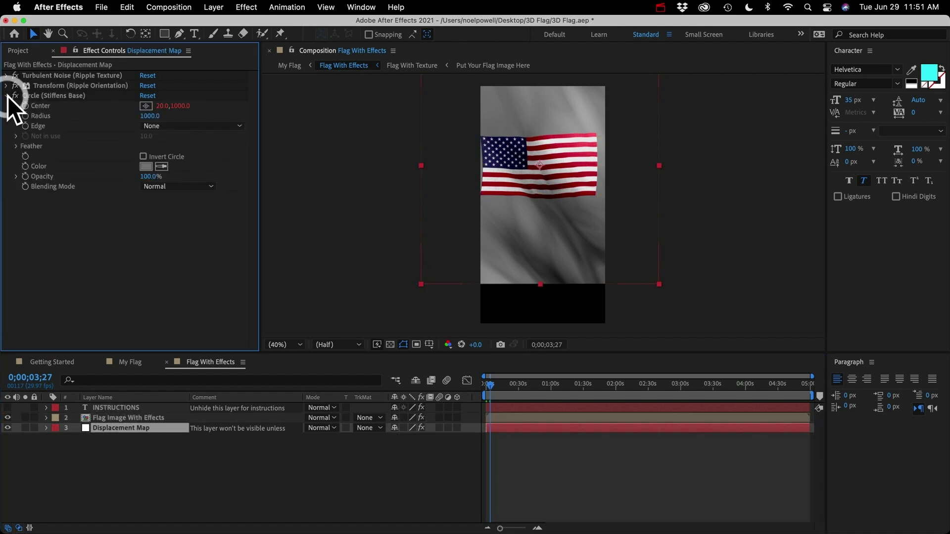
pyautogui.moveTo(155, 107); pyautogui.dragTo(542, 143)
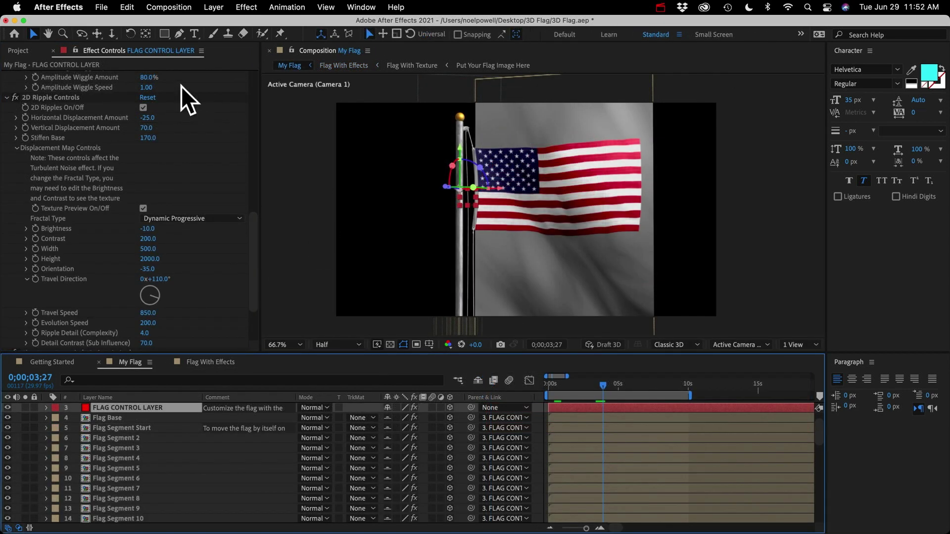
pyautogui.click(48, 142)
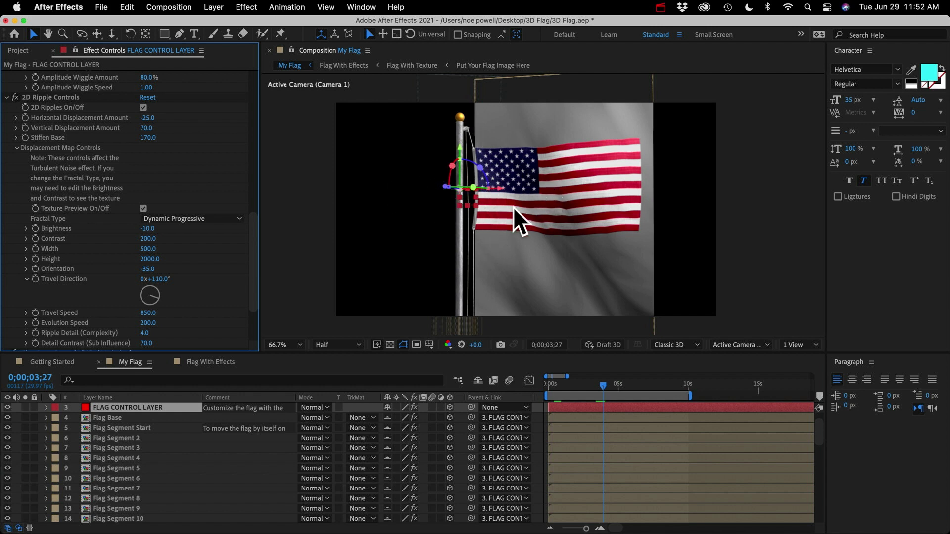
pyautogui.scroll(-4, 105, 149)
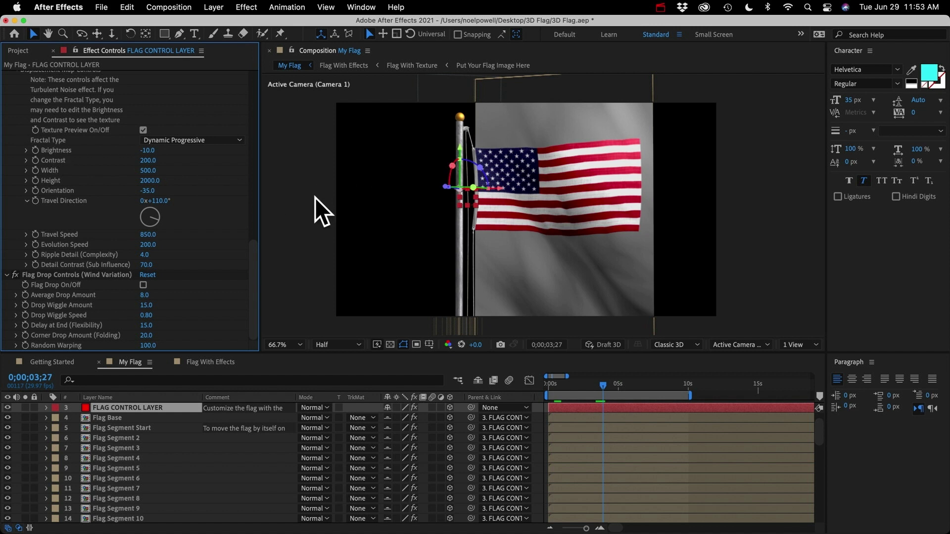
pyautogui.click(196, 141)
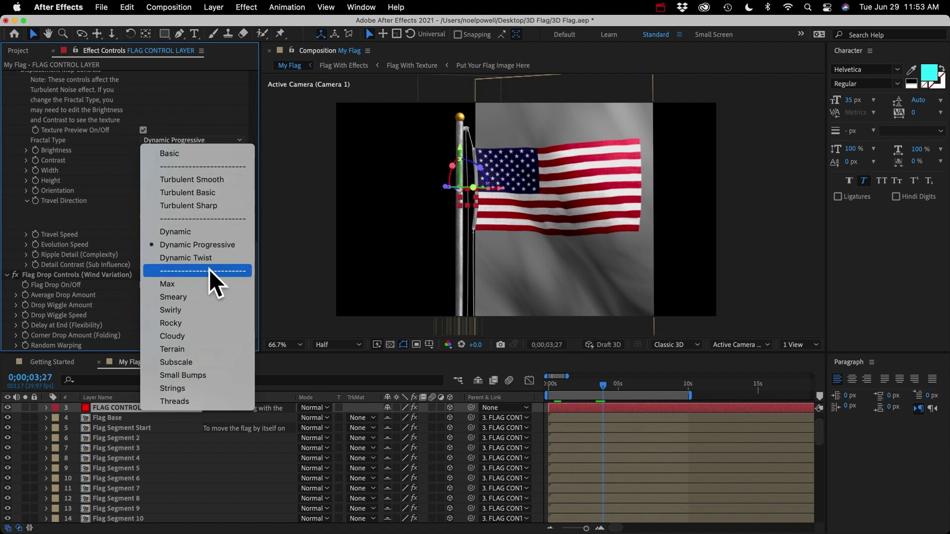
pyautogui.click(185, 153)
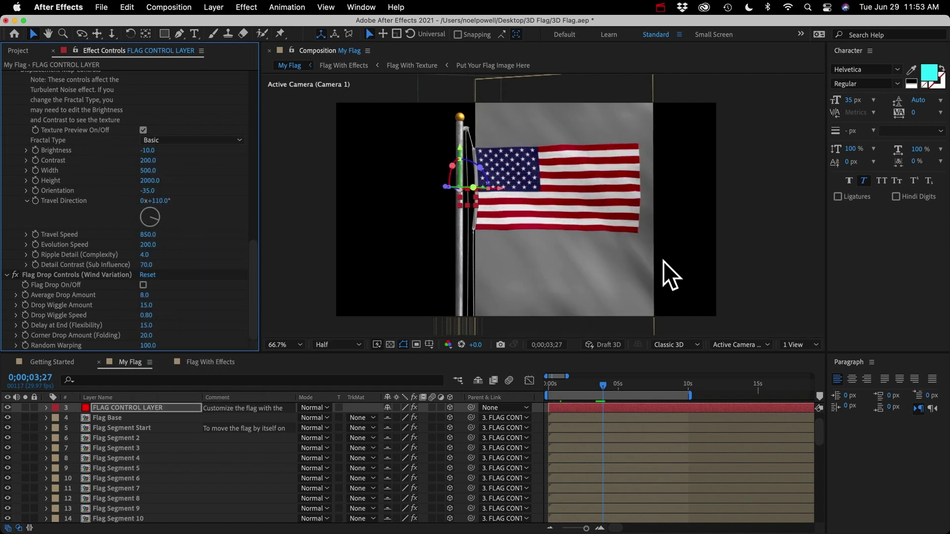
pyautogui.moveTo(599, 388); pyautogui.dragTo(558, 389)
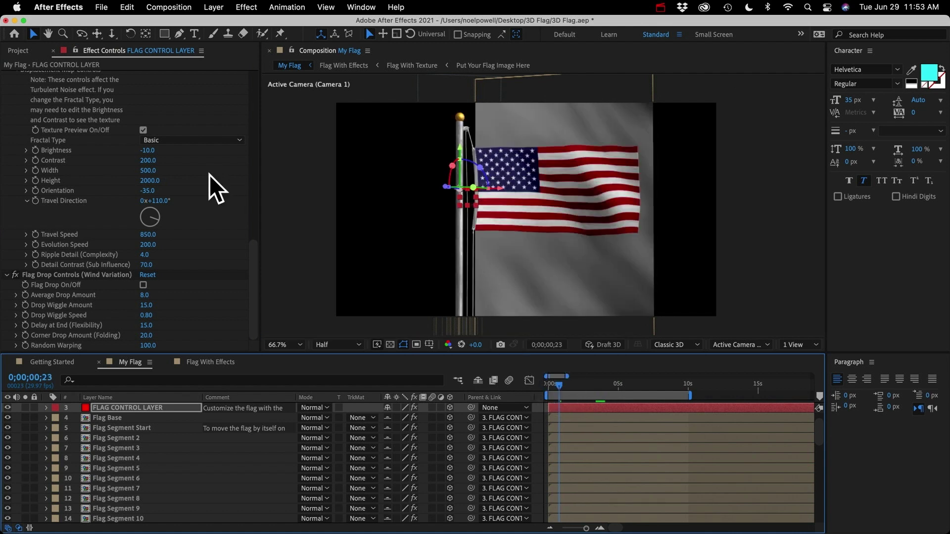
pyautogui.click(188, 140)
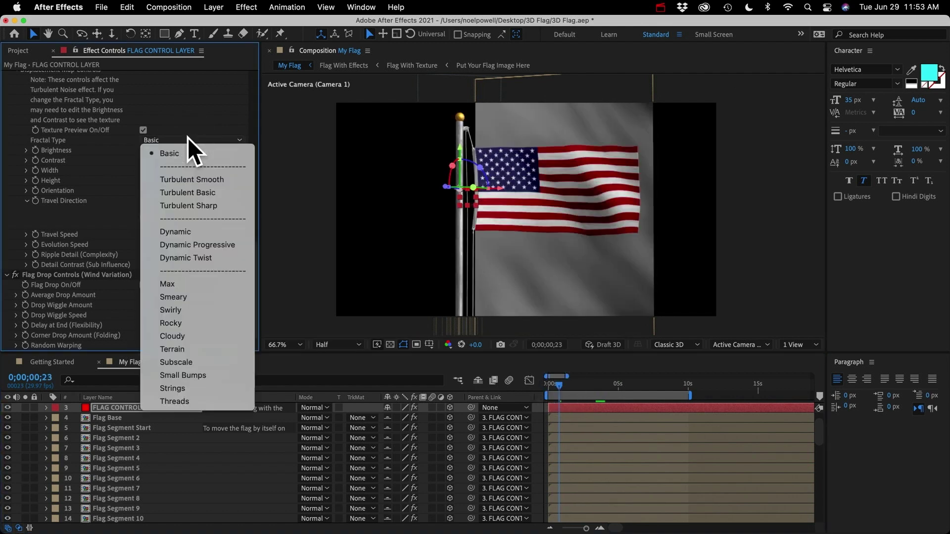
pyautogui.click(185, 364)
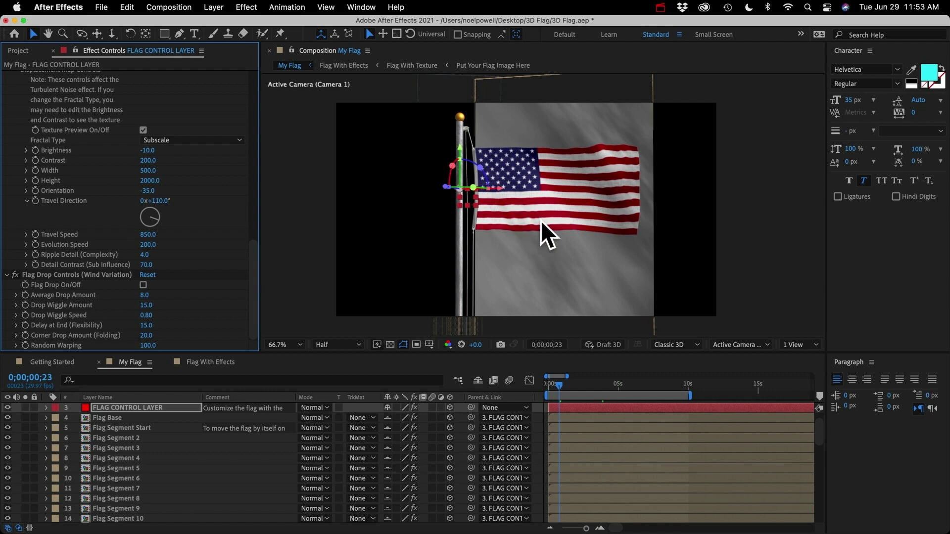
pyautogui.click(169, 140)
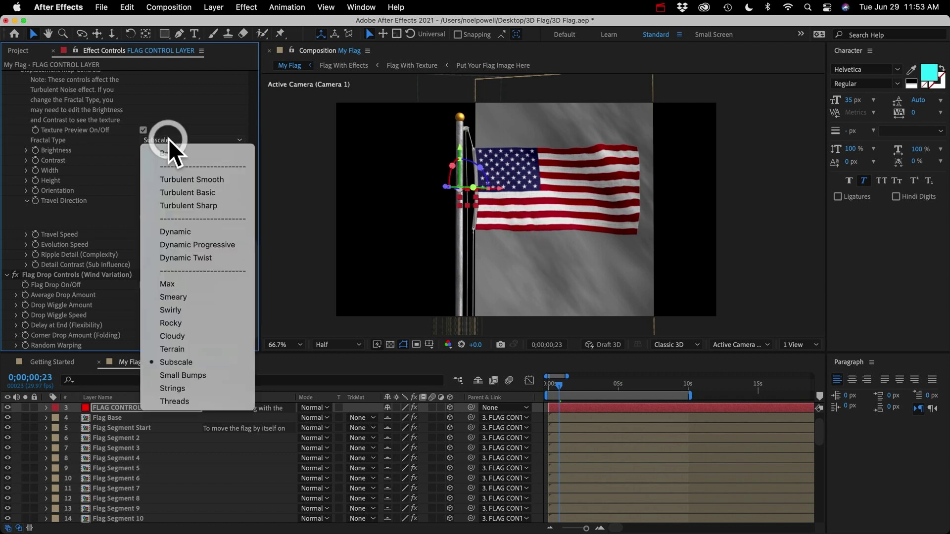
pyautogui.click(194, 245)
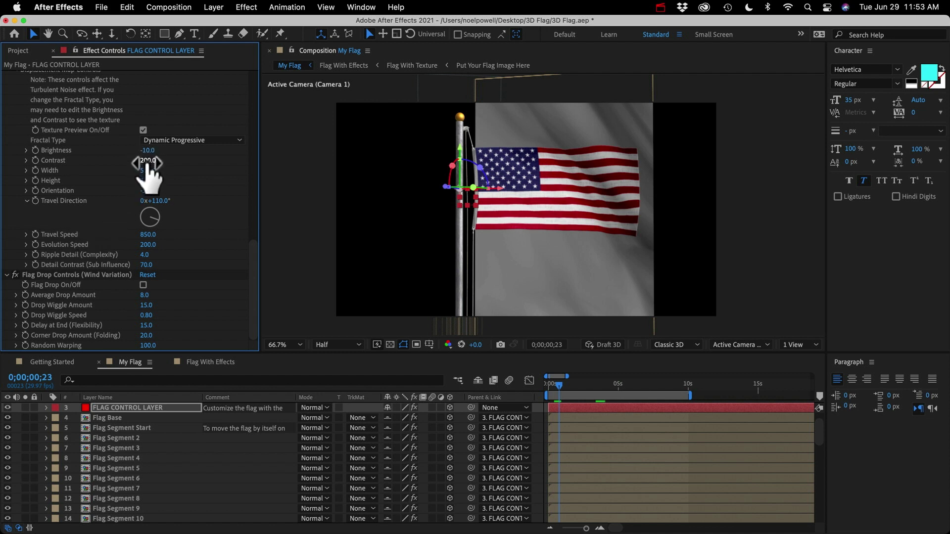
pyautogui.moveTo(147, 163); pyautogui.dragTo(248, 173)
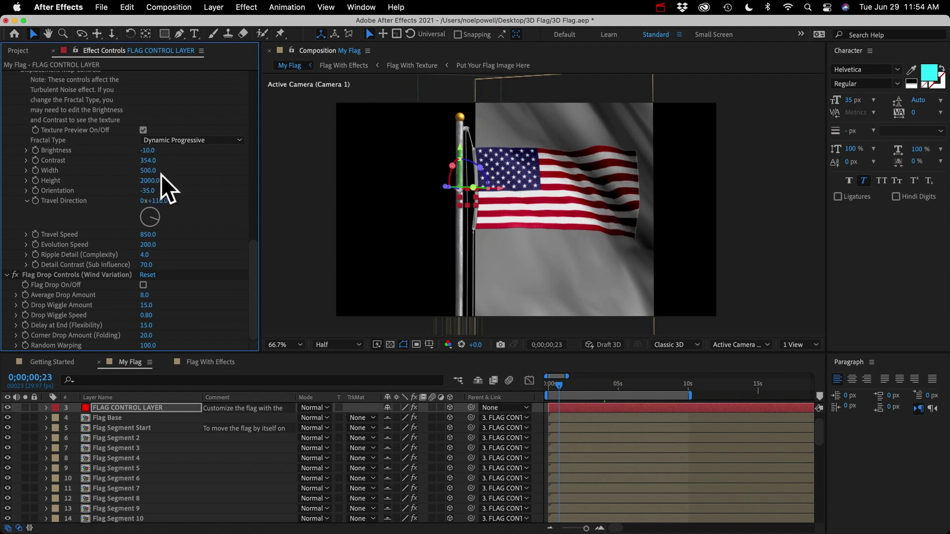
pyautogui.press('super+z')
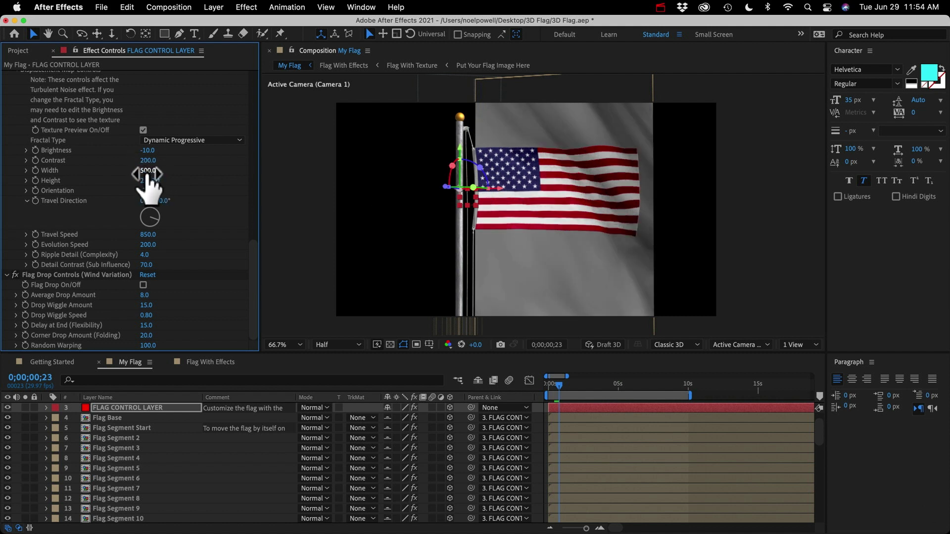
pyautogui.click(148, 170)
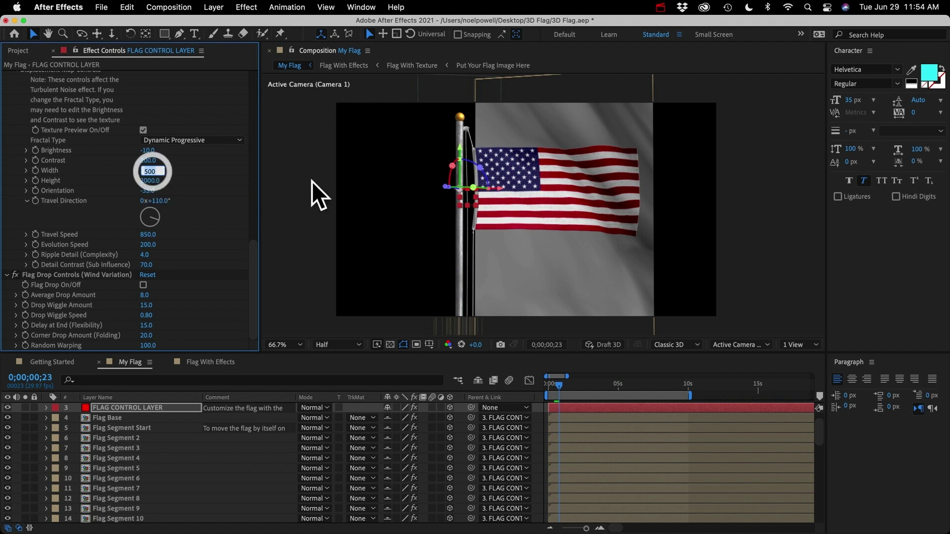
pyautogui.write('200')
pyautogui.press('Return')
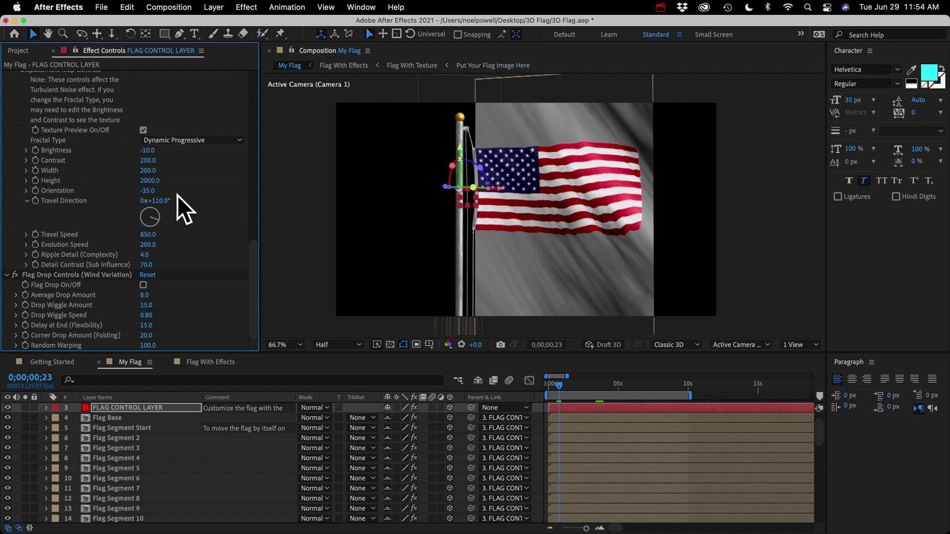
pyautogui.press('super+z')
pyautogui.moveTo(151, 192); pyautogui.dragTo(196, 190)
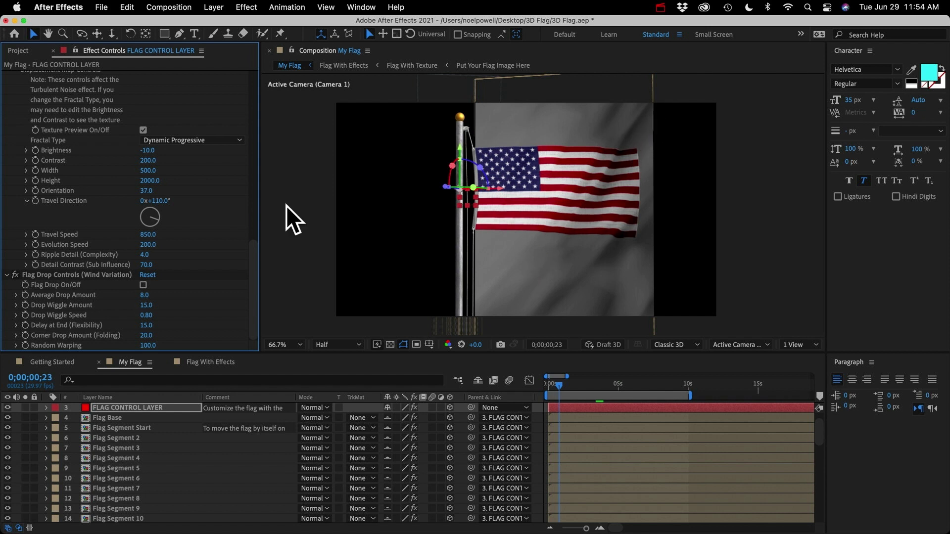
pyautogui.press('super+z')
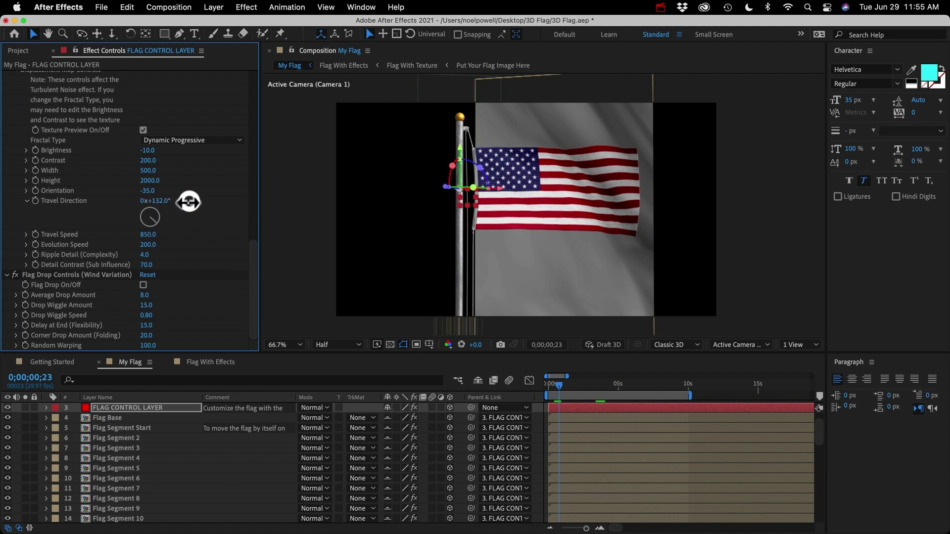
# Try a new texture Travel Direction, preview it, and undo the change.
pyautogui.moveTo(183, 201); pyautogui.dragTo(277, 221)
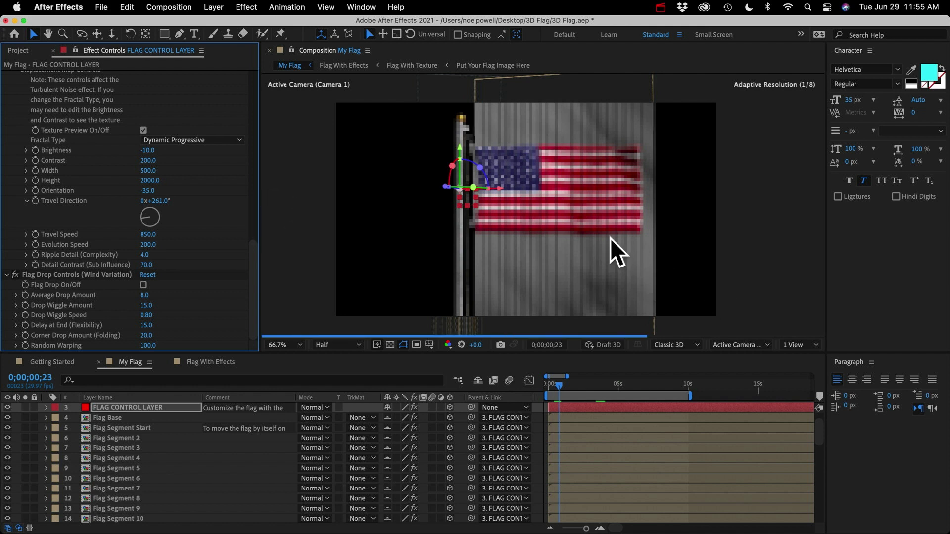
pyautogui.press('space')
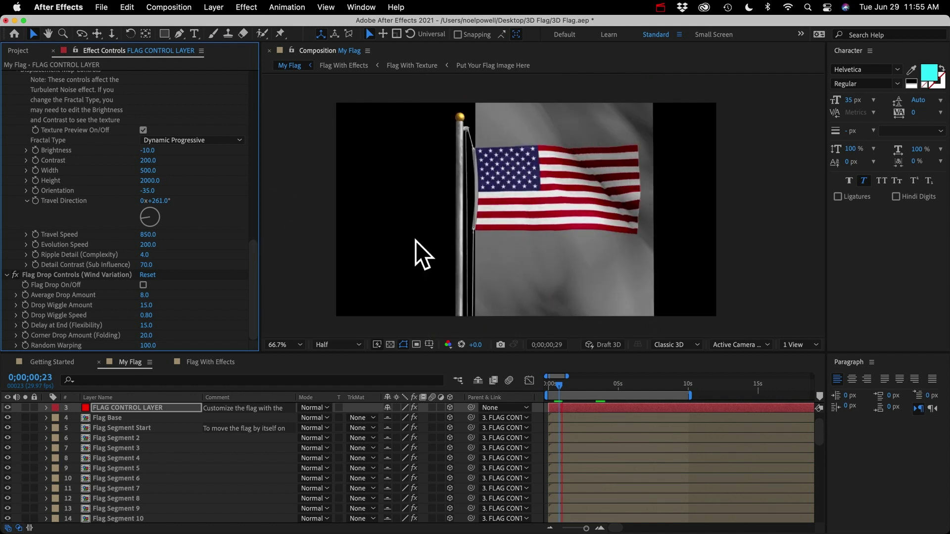
pyautogui.press('space')
pyautogui.press('super+z')
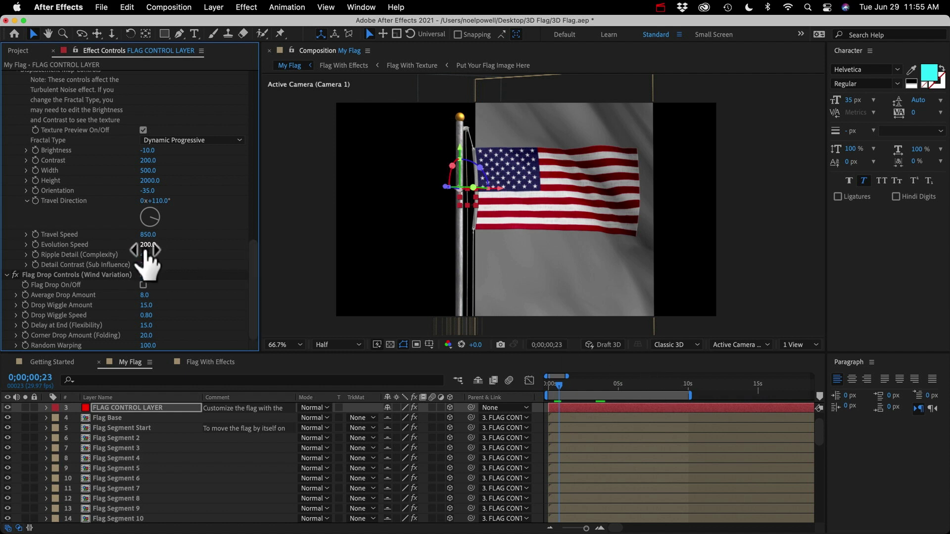
# Test higher Evolution Speed, Ripple Detail and Detail Contrast 172, undoing each change.
pyautogui.moveTo(148, 247); pyautogui.dragTo(329, 261)
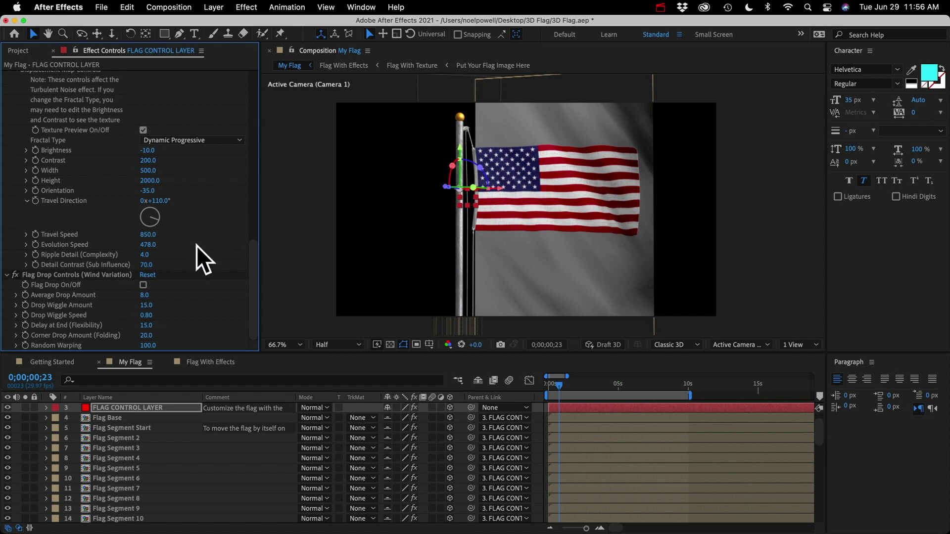
pyautogui.press('super+z')
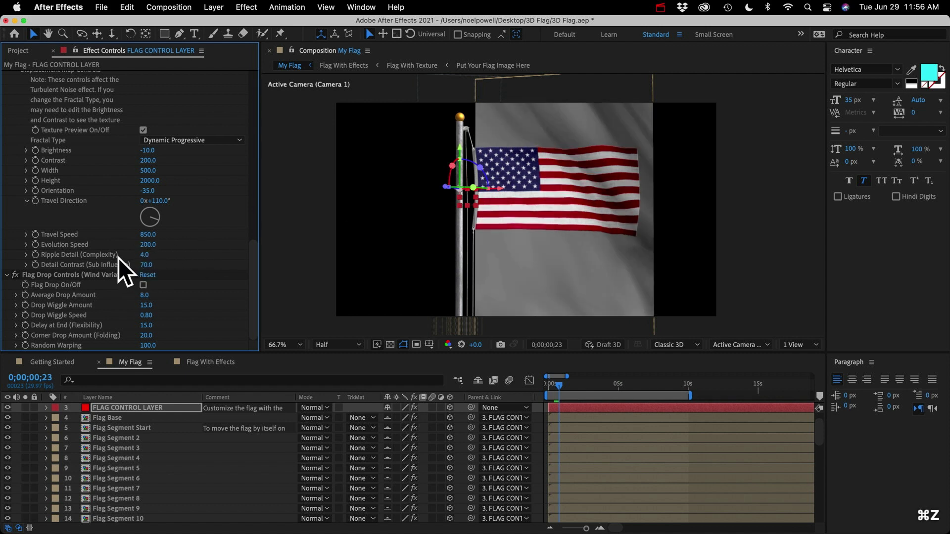
pyautogui.click(145, 254)
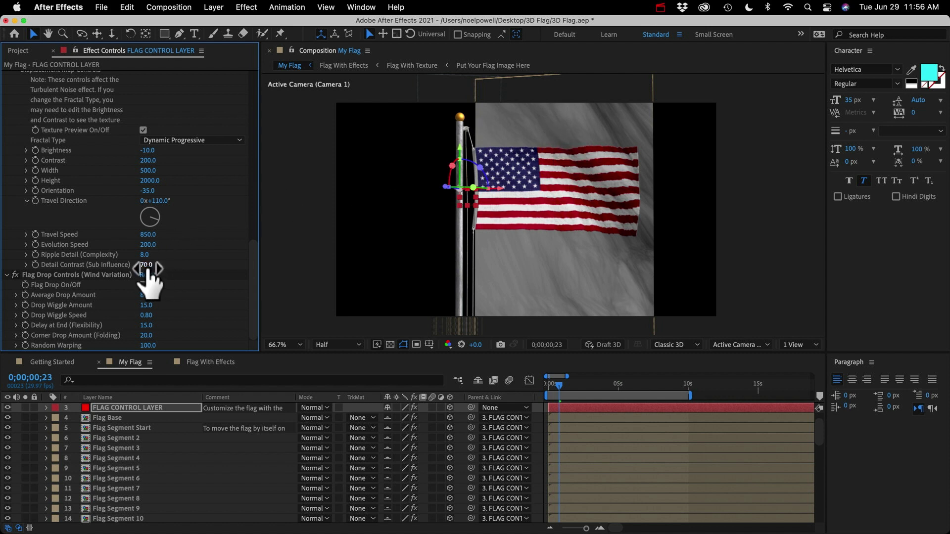
pyautogui.moveTo(148, 267); pyautogui.dragTo(628, 301)
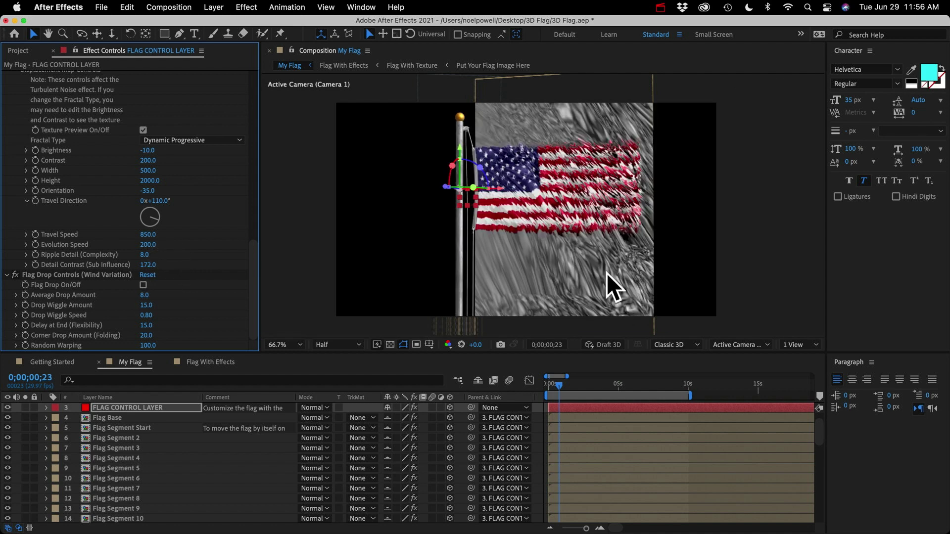
pyautogui.hotkey('ctrl', 'z')
pyautogui.hotkey('ctrl', 'z')
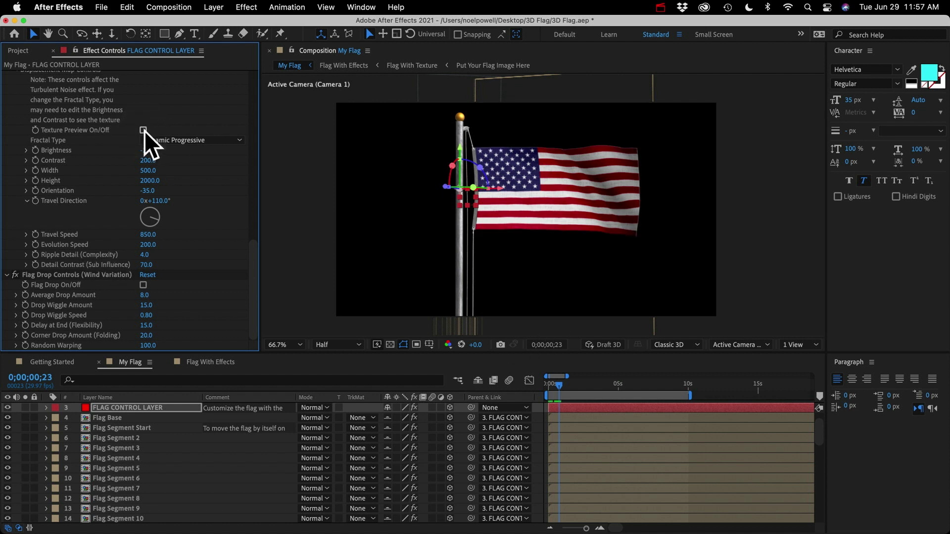
# Switch off the flag's 2D ripples.
pyautogui.scroll(3, 58, 160)
pyautogui.scroll(1, 59, 159)
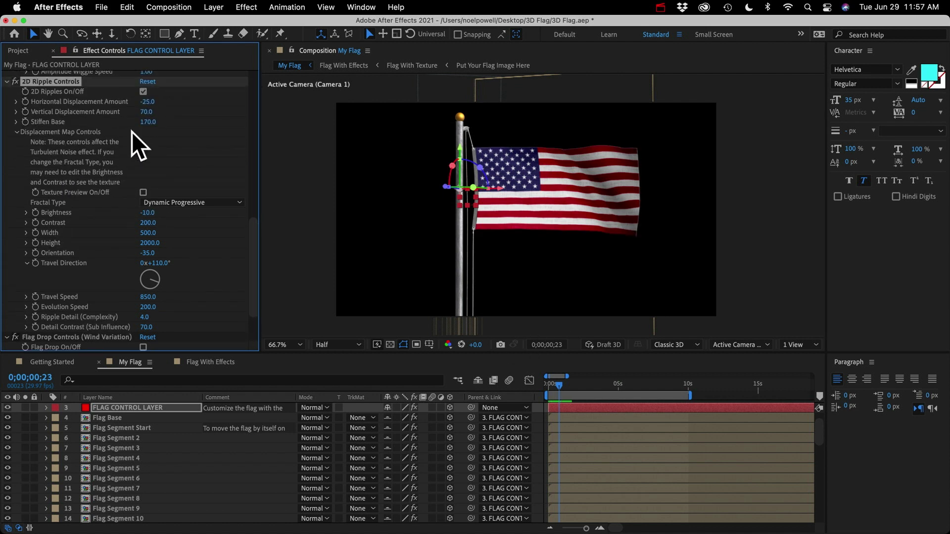
pyautogui.click(143, 92)
# Enable Flag Drop in the Flag Drop Controls and preview the drooping flag.
pyautogui.scroll(-3, 105, 200)
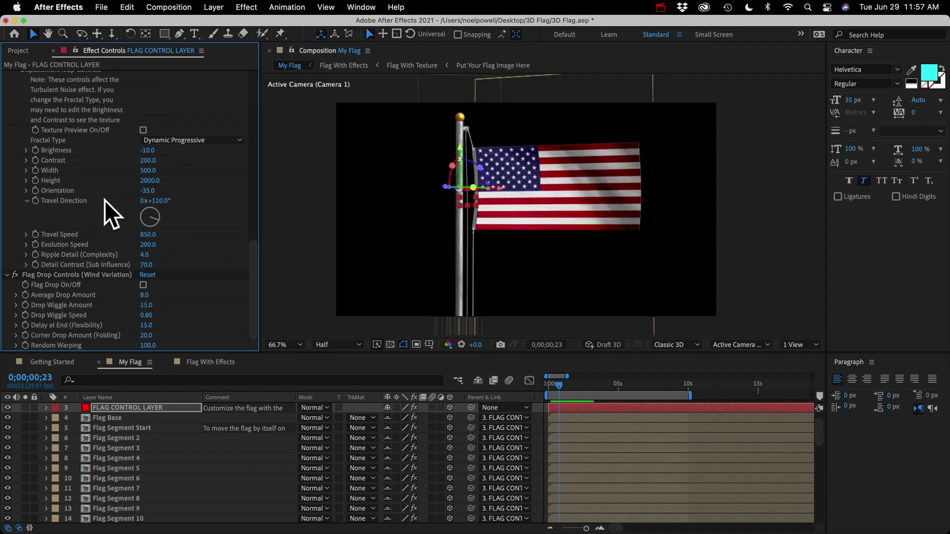
pyautogui.click(45, 274)
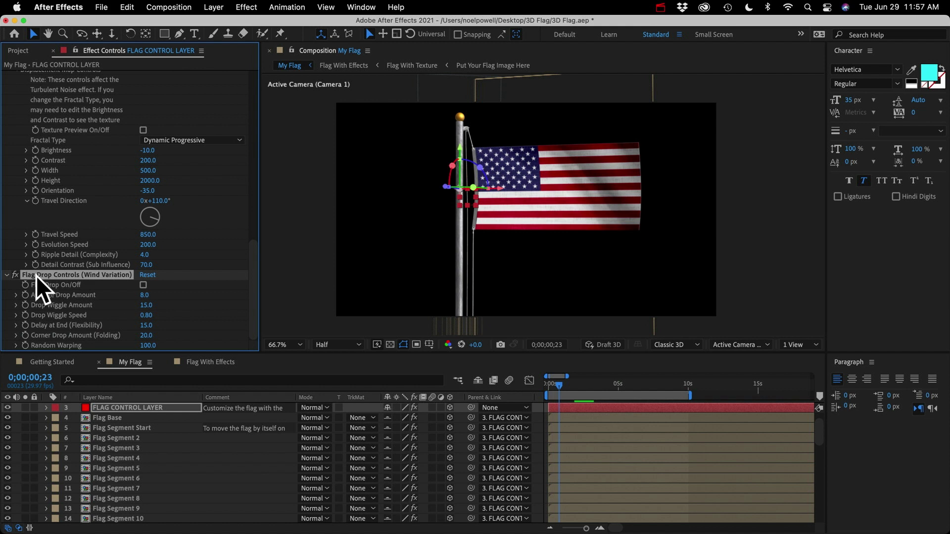
pyautogui.click(143, 285)
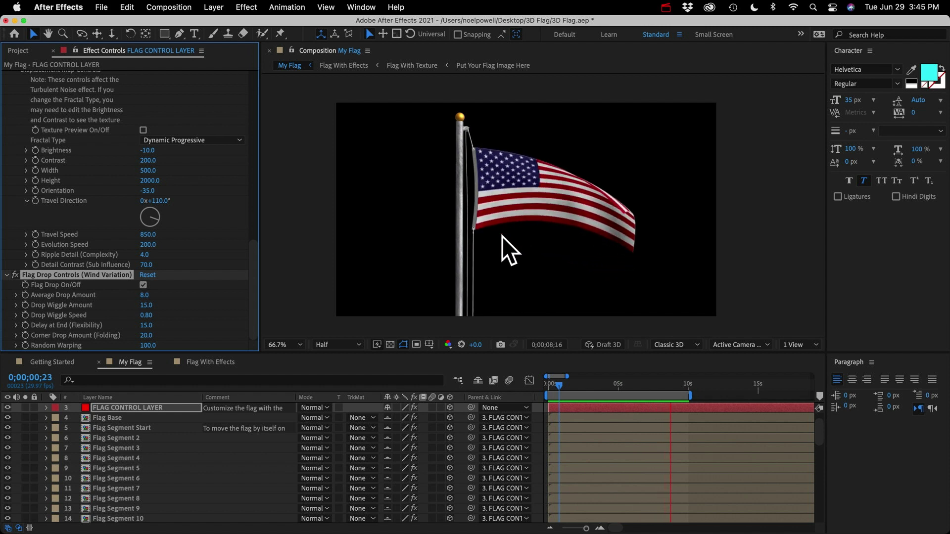
pyautogui.press('space')
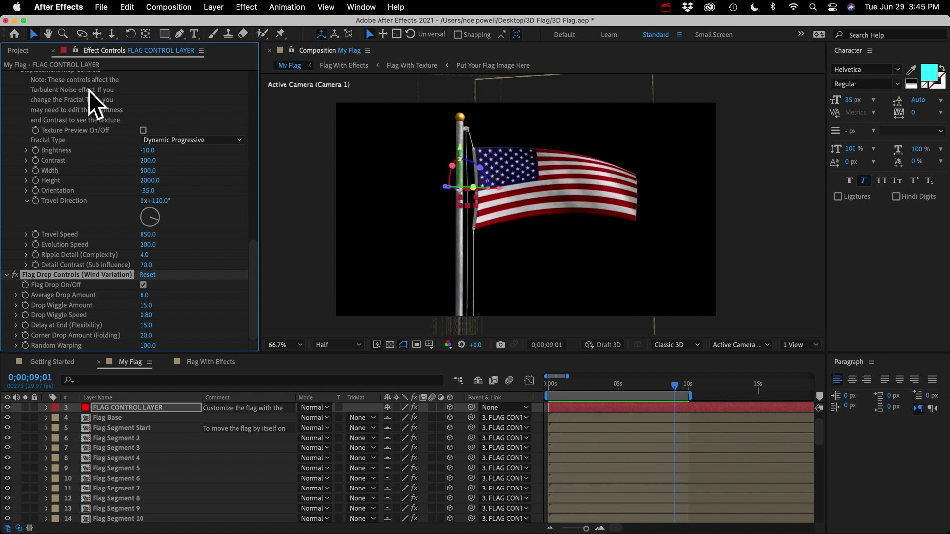
pyautogui.scroll(10, 88, 91)
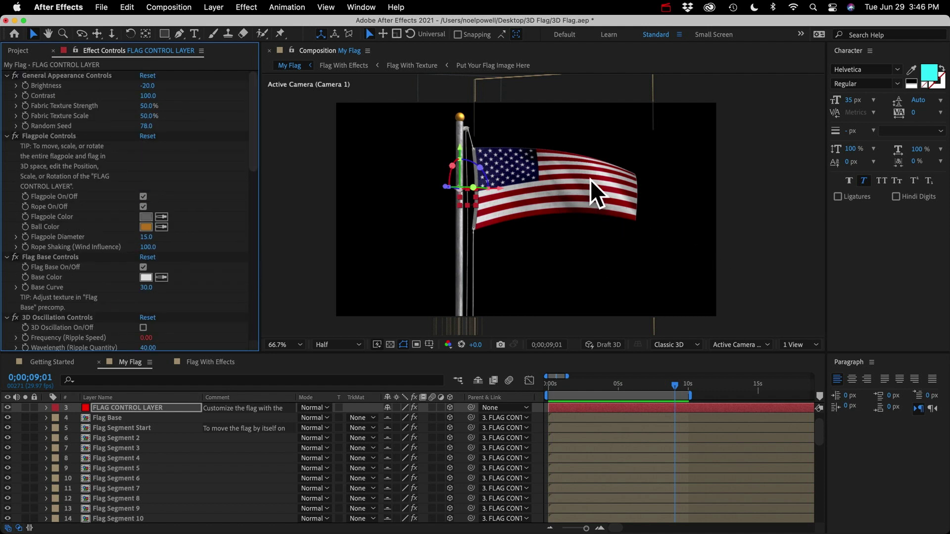
pyautogui.scroll(-15, 55, 286)
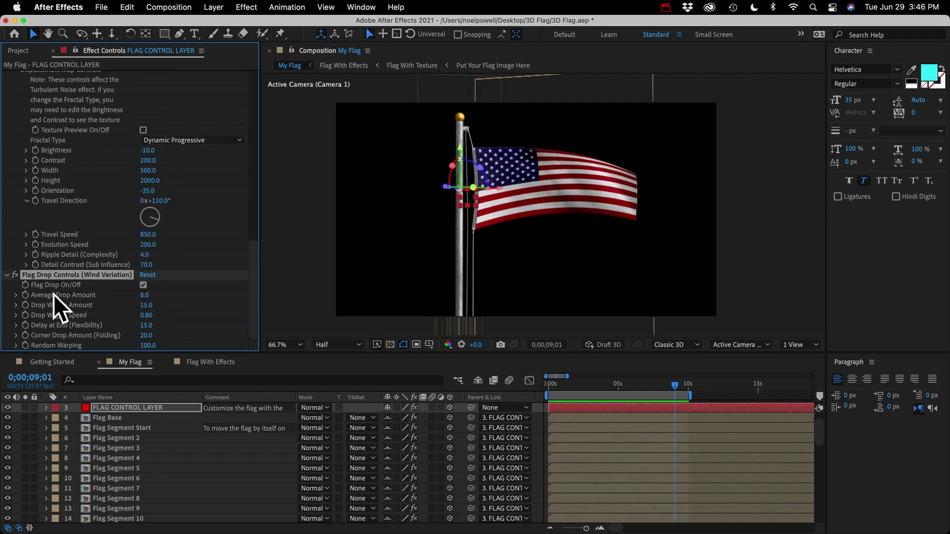
# Adjust the Average Drop Amount and preview the flag's droop.
pyautogui.click(52, 295)
pyautogui.moveTo(148, 295); pyautogui.dragTo(159, 295)
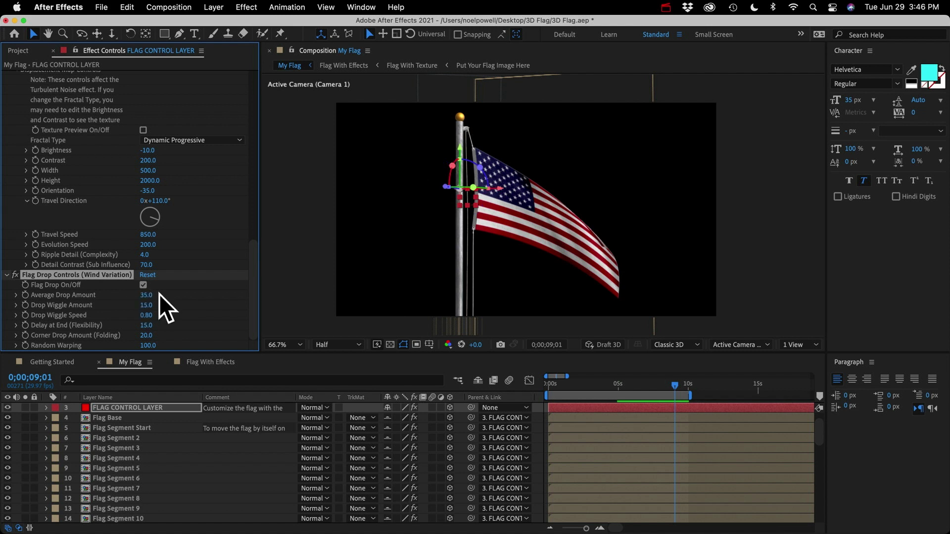
pyautogui.press('space')
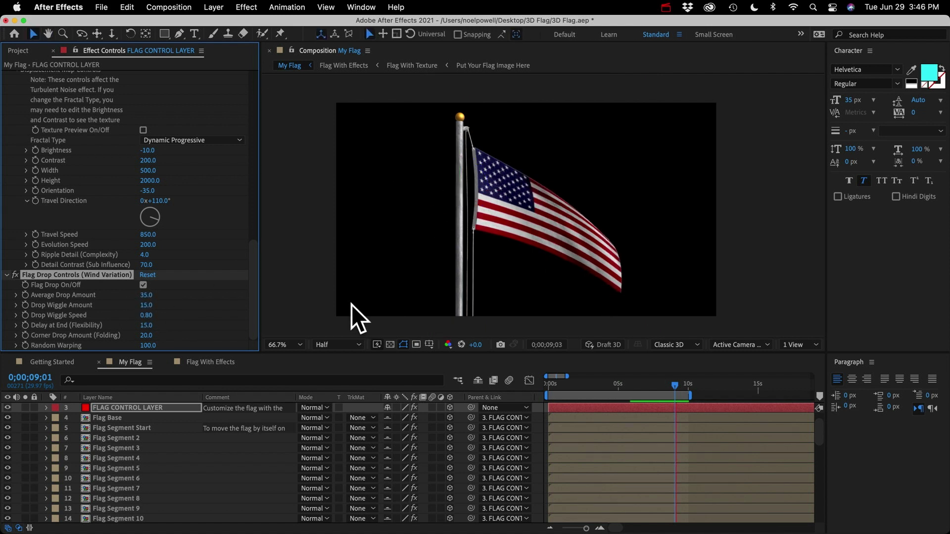
pyautogui.press('space')
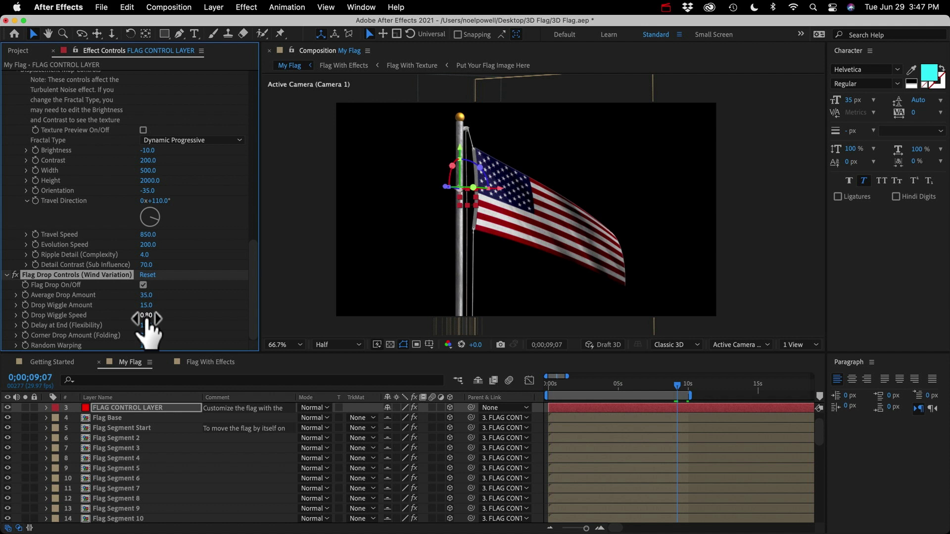
# Set Drop Wiggle Amount to 40 and preview the stronger wiggle.
pyautogui.click(146, 305)
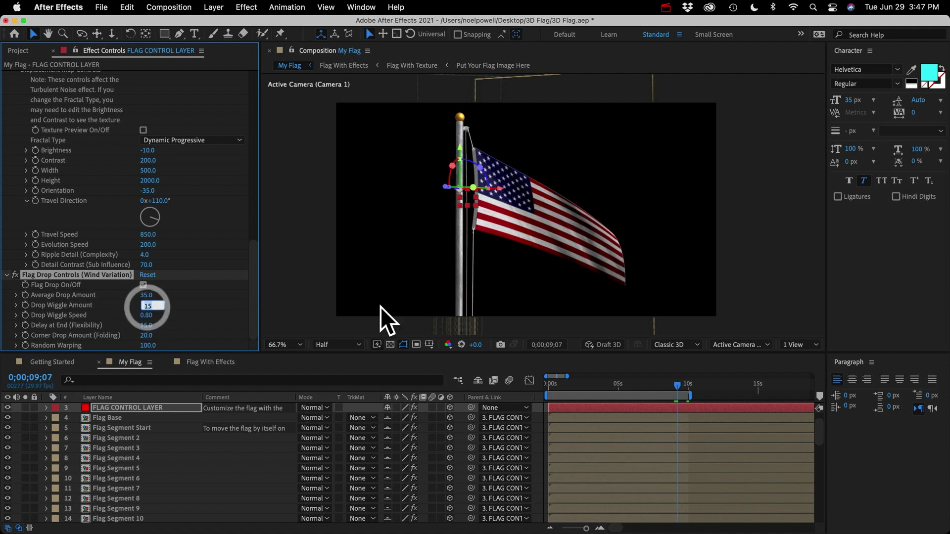
pyautogui.write('40')
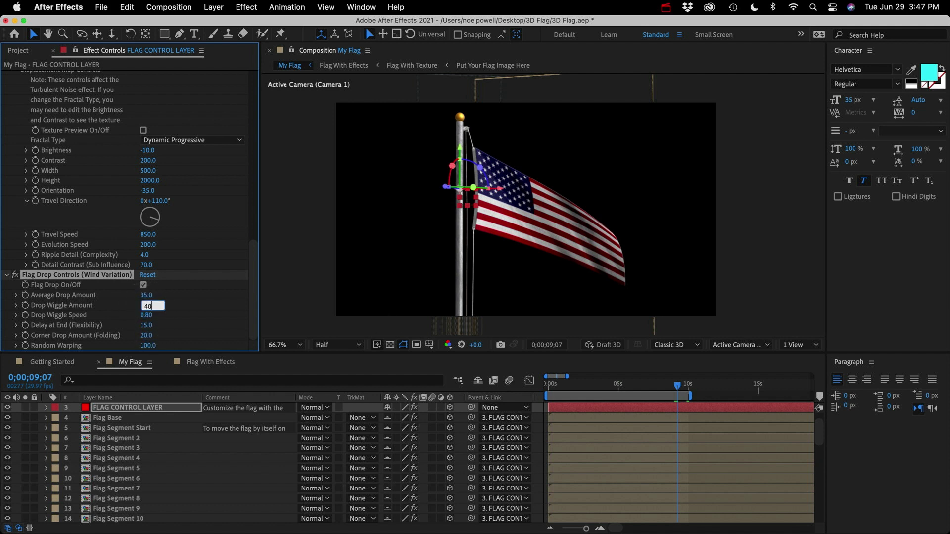
pyautogui.press('Return')
pyautogui.press('space')
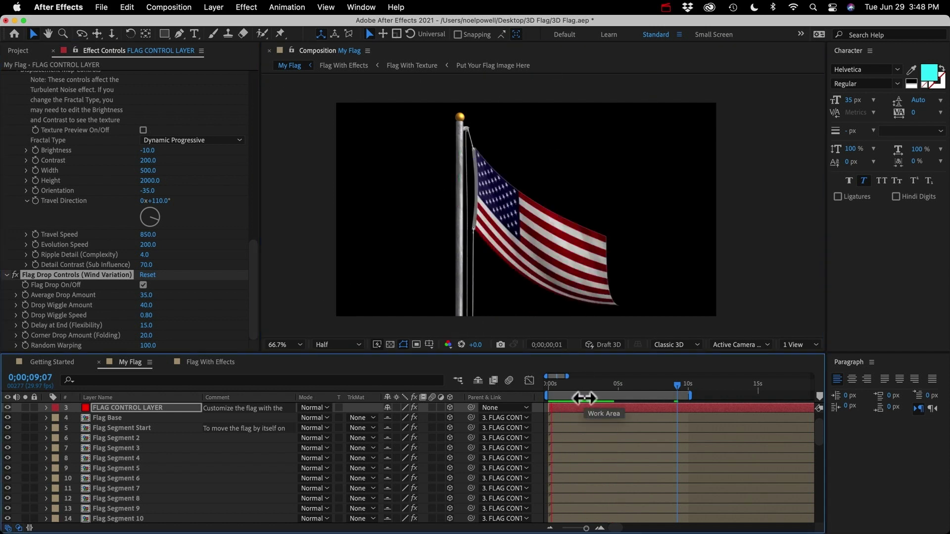
pyautogui.press('space')
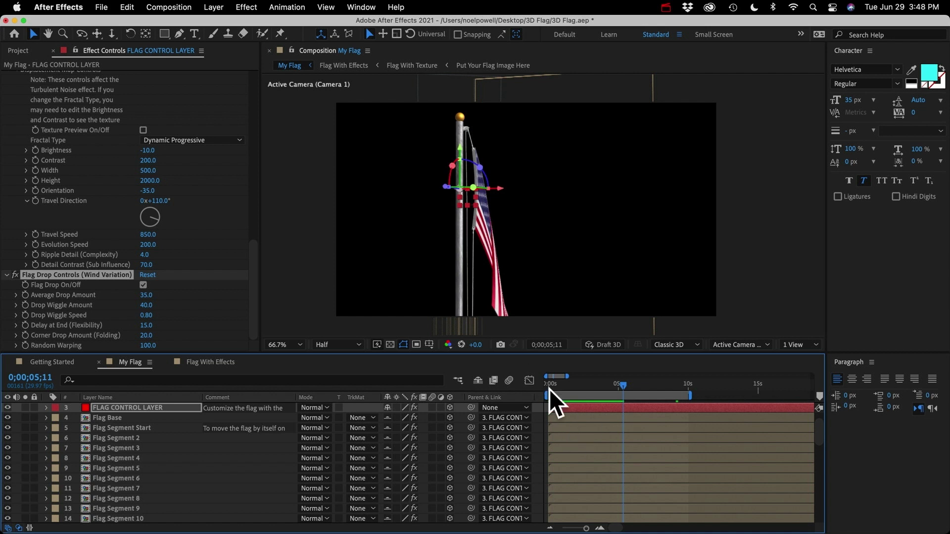
# At about 2 seconds, set Delay at End to 40 and preview.
pyautogui.moveTo(549, 389); pyautogui.dragTo(603, 394)
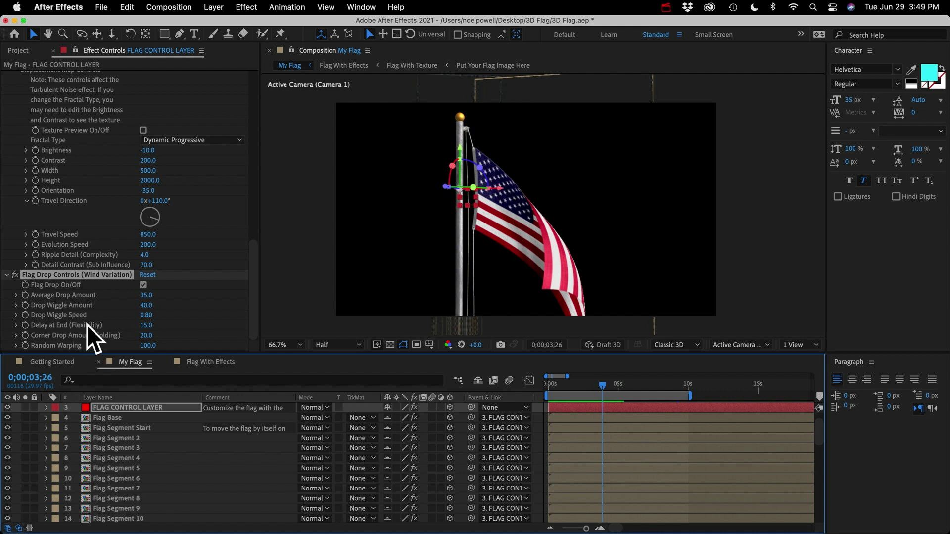
pyautogui.click(145, 326)
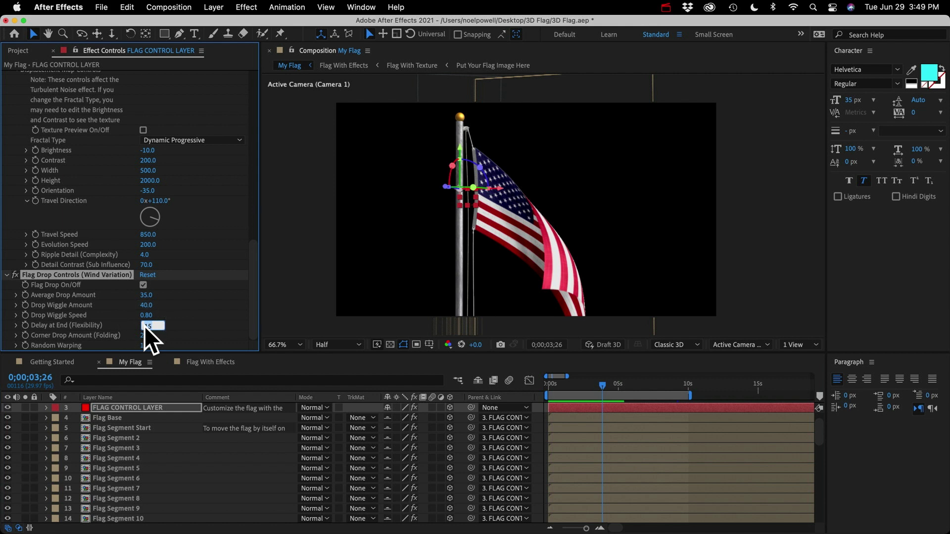
pyautogui.write('40')
pyautogui.press('Return')
pyautogui.press('space')
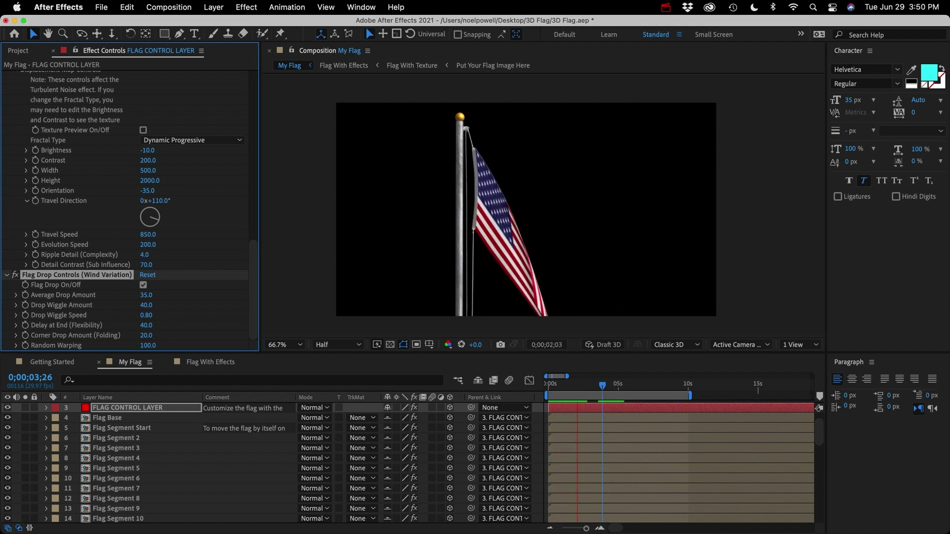
pyautogui.press('space')
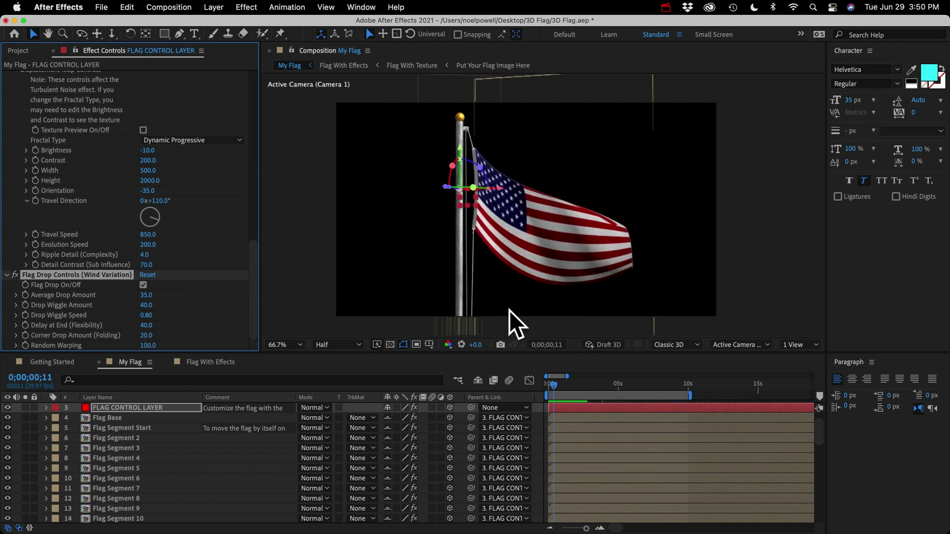
# Set Drop Wiggle Amount back to 15.
pyautogui.click(145, 306)
pyautogui.write('15')
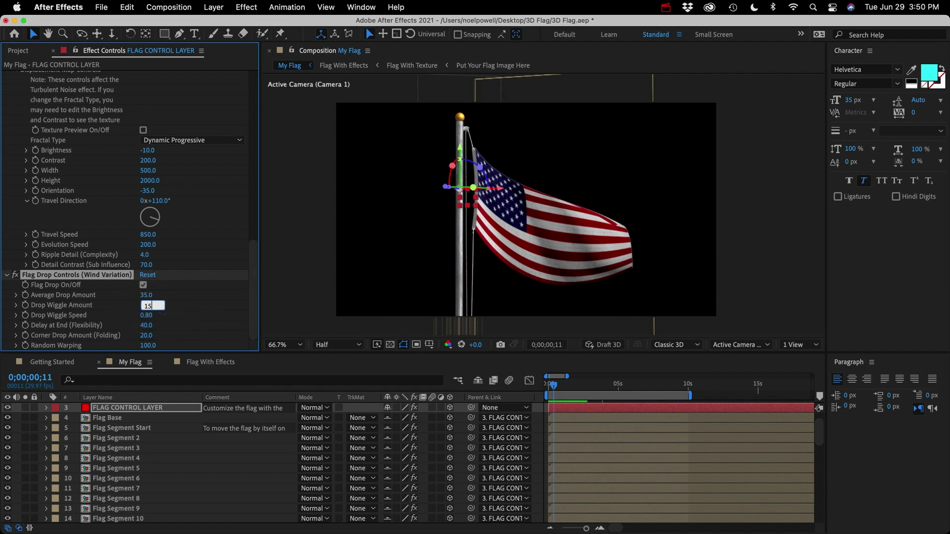
pyautogui.press('Return')
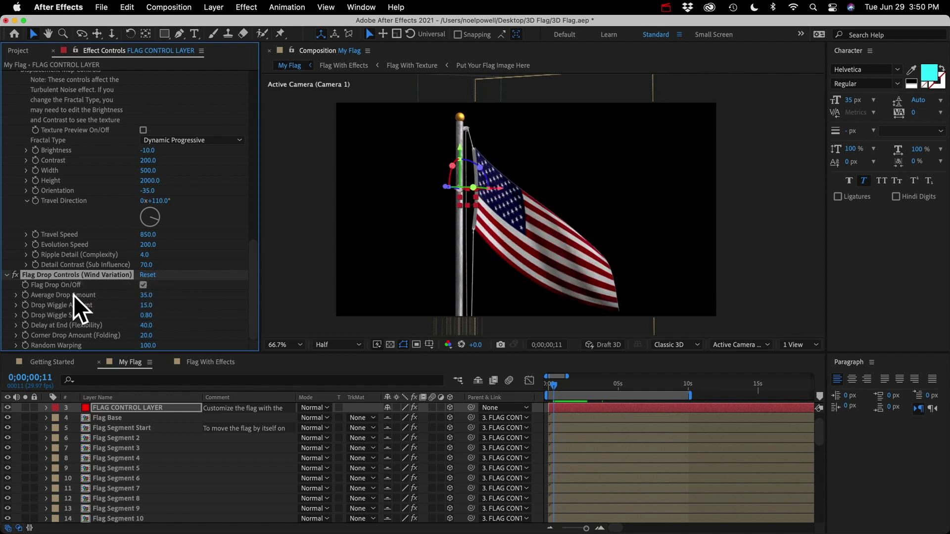
# Keyframe Average Drop Amount from 60 down to 9 at frame 23.
pyautogui.moveTo(144, 296); pyautogui.dragTo(158, 297)
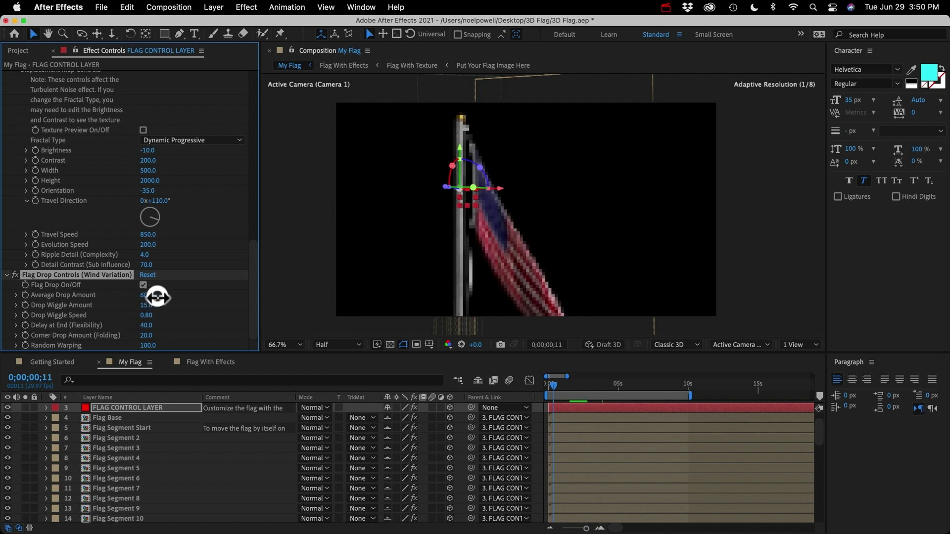
pyautogui.click(26, 294)
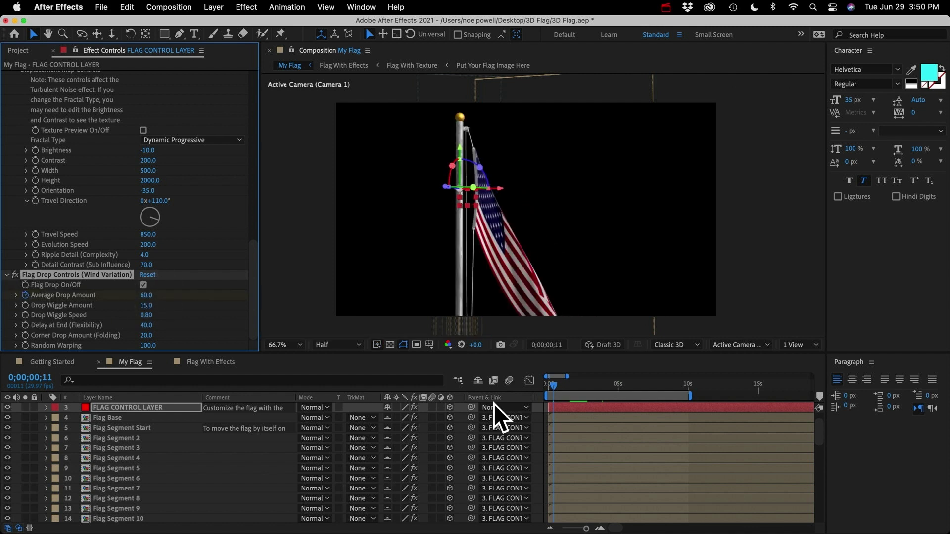
pyautogui.click(558, 385)
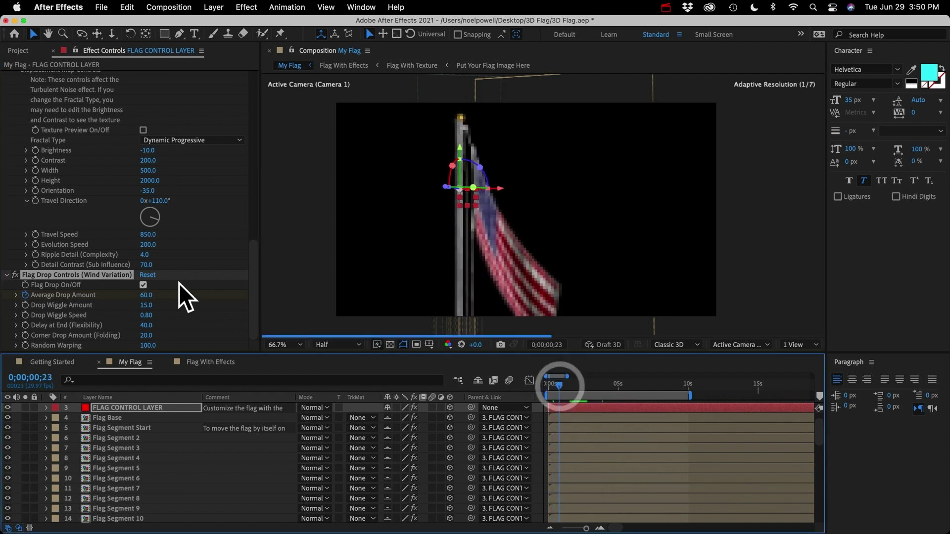
pyautogui.moveTo(148, 297); pyautogui.dragTo(119, 295)
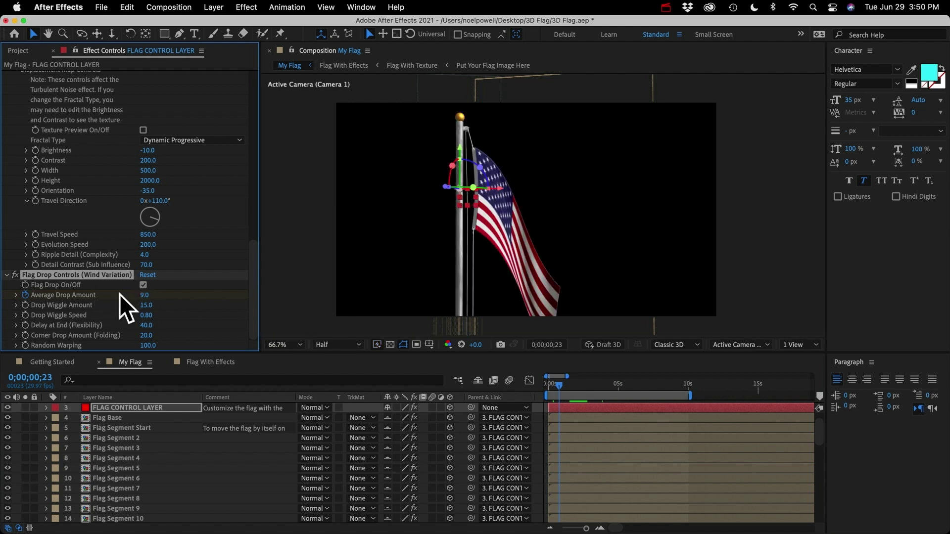
# Show the FLAG CONTROL LAYER's keyframed properties with U and preview the drop animation.
pyautogui.click(110, 406)
pyautogui.press('u')
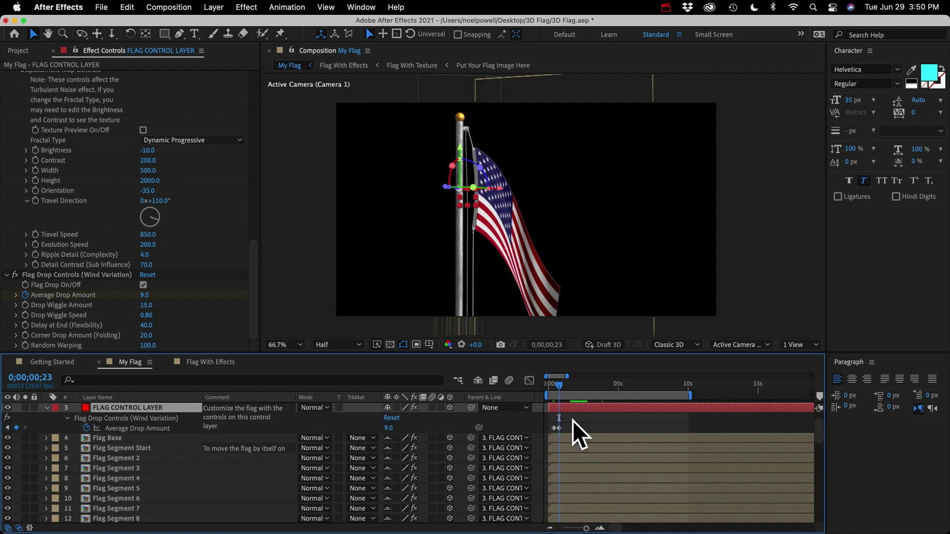
pyautogui.press('=')
pyautogui.press('=')
pyautogui.press('=')
pyautogui.scroll(1, 713, 398)
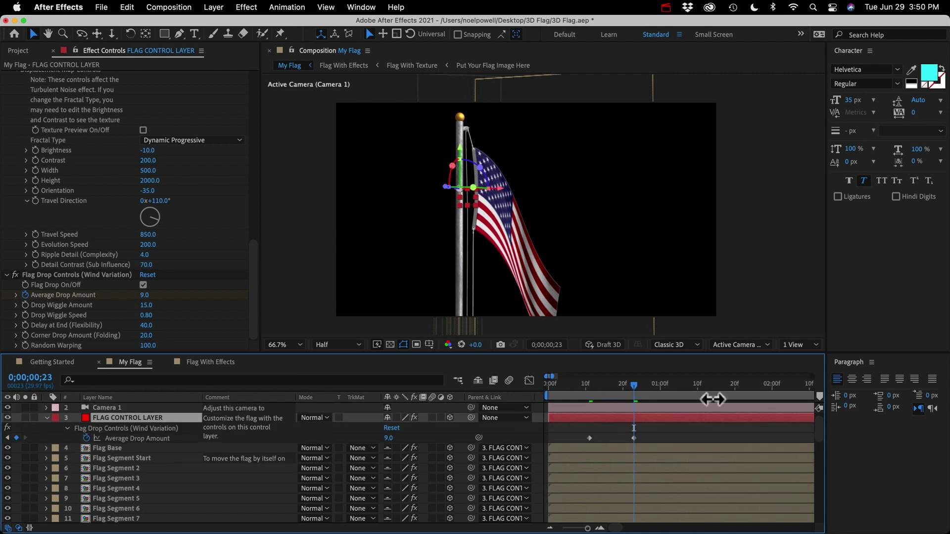
pyautogui.press('space')
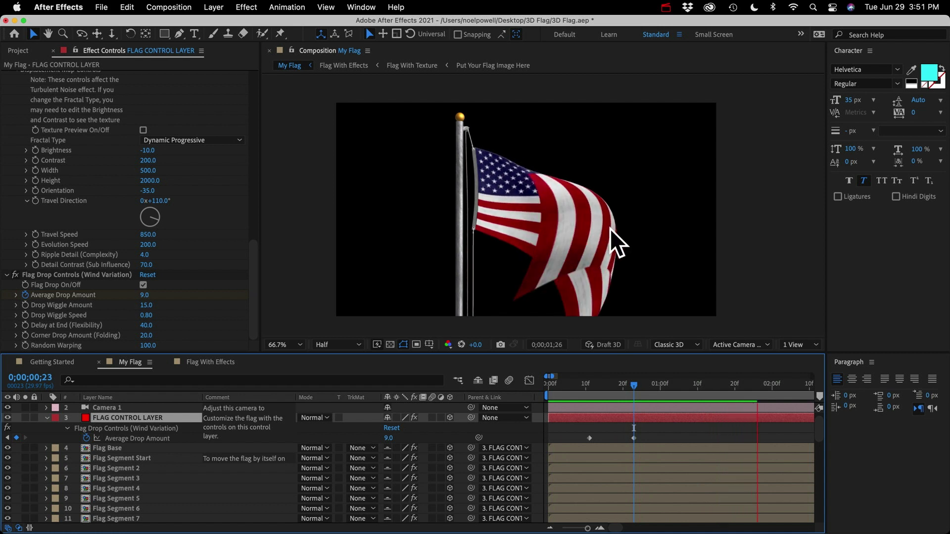
pyautogui.press('space')
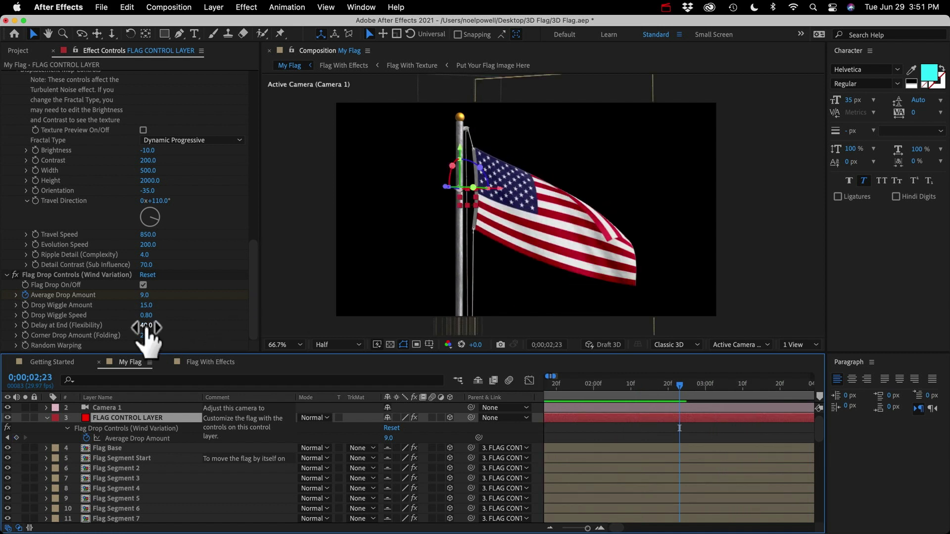
# Set Delay at End to 13 and preview the flag.
pyautogui.click(146, 326)
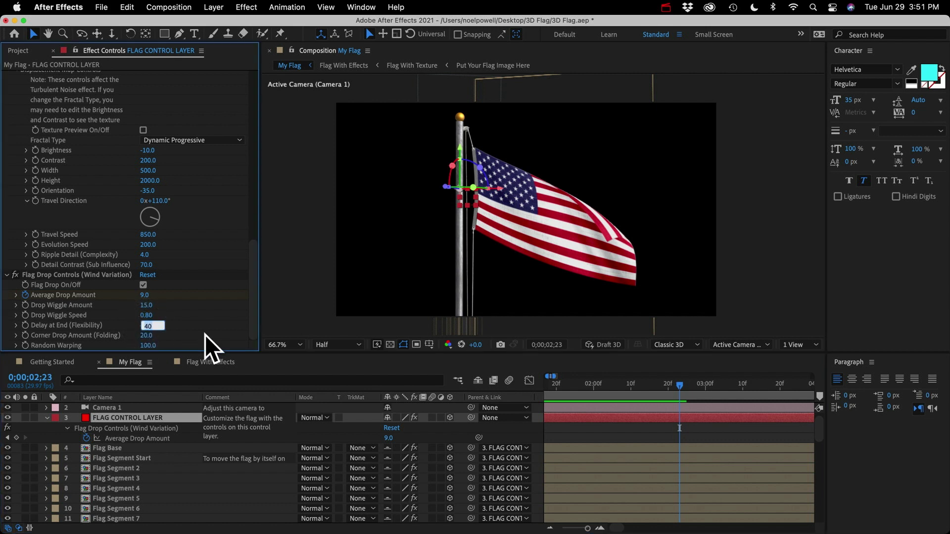
pyautogui.write('13')
pyautogui.press('Return')
pyautogui.press('space')
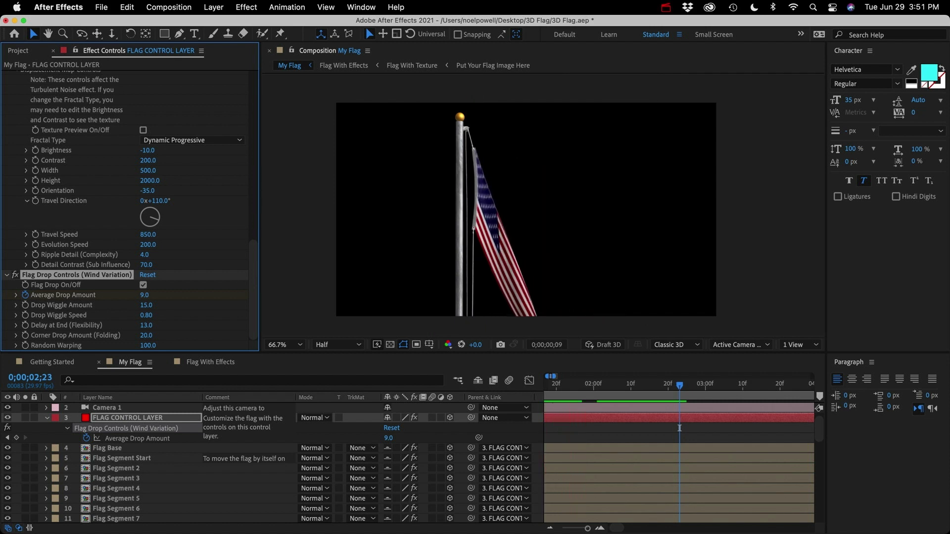
pyautogui.press('space')
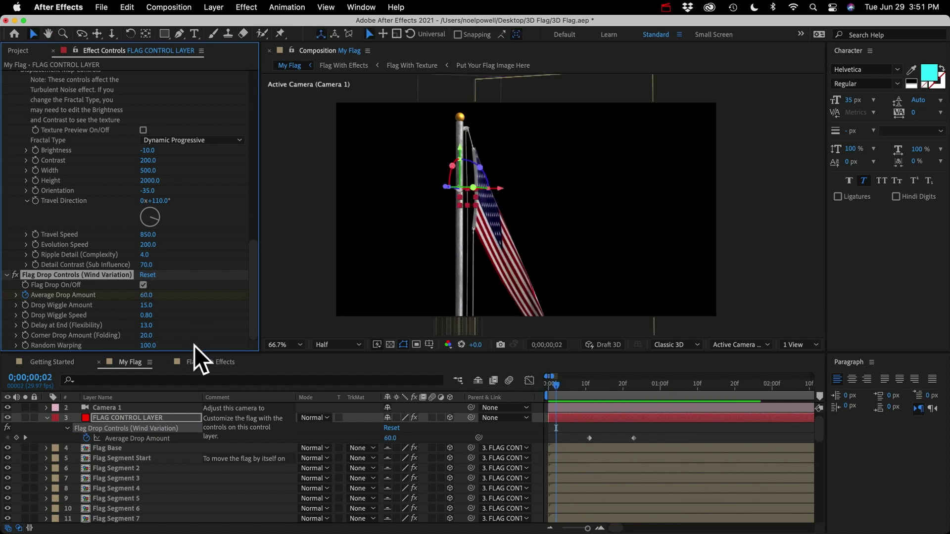
# At about 1 second, try Corner Drop Amount 0, then undo it.
pyautogui.moveTo(568, 396); pyautogui.dragTo(766, 397)
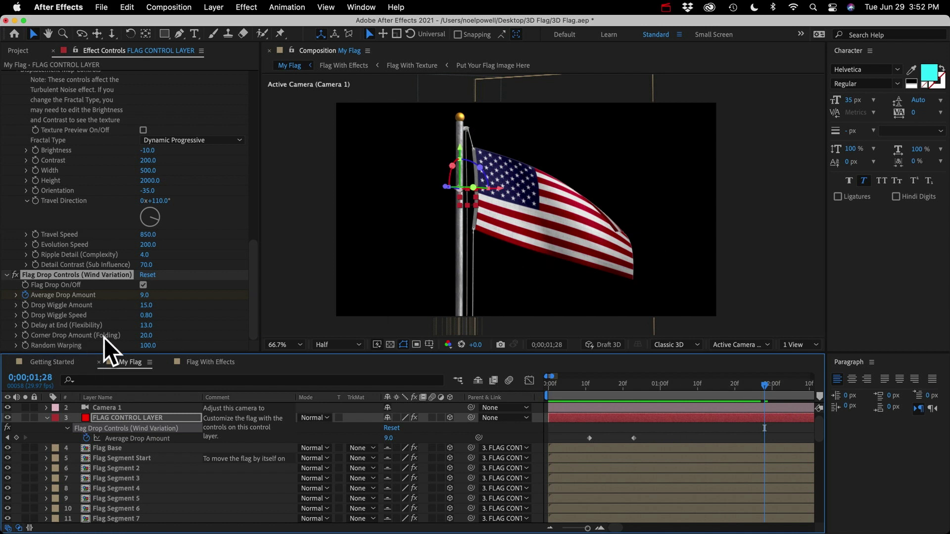
pyautogui.click(153, 336)
pyautogui.press('Return')
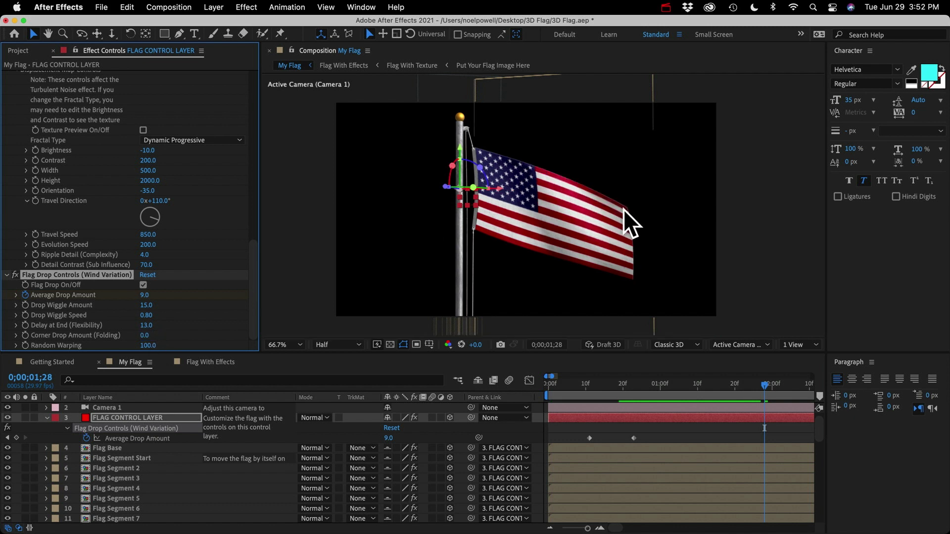
pyautogui.press('super+z')
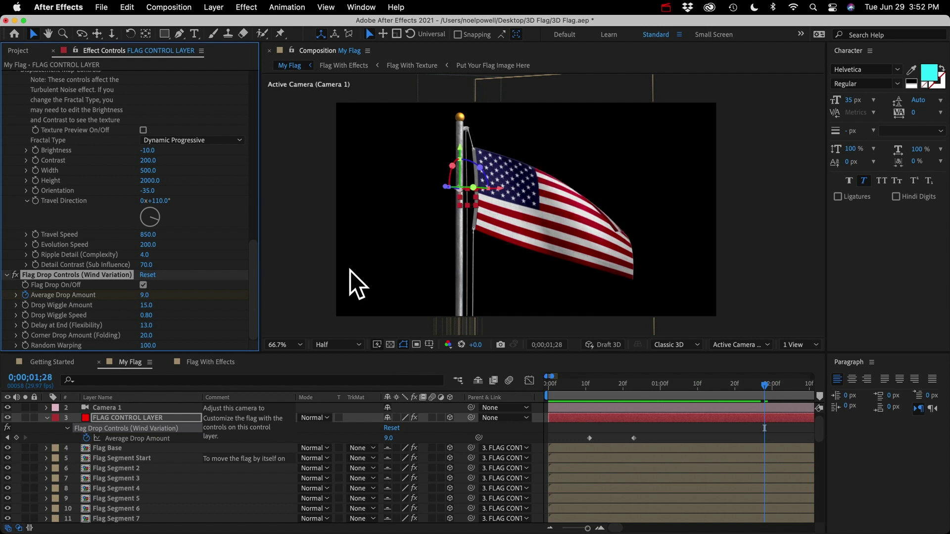
pyautogui.click(117, 479)
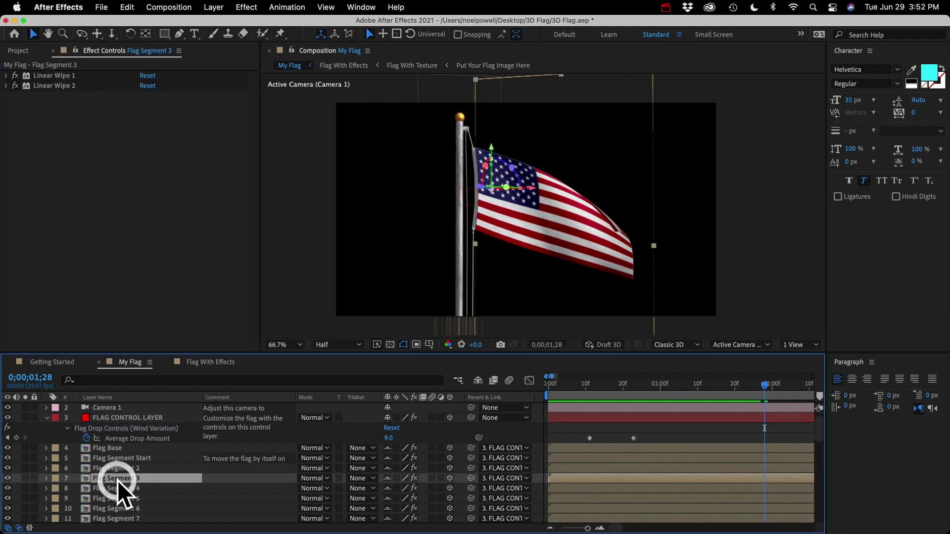
# Open Flag With Effects and view the Flag Image layer's Bezier Warp (Flag Drop) handles.
pyautogui.doubleClick(118, 479)
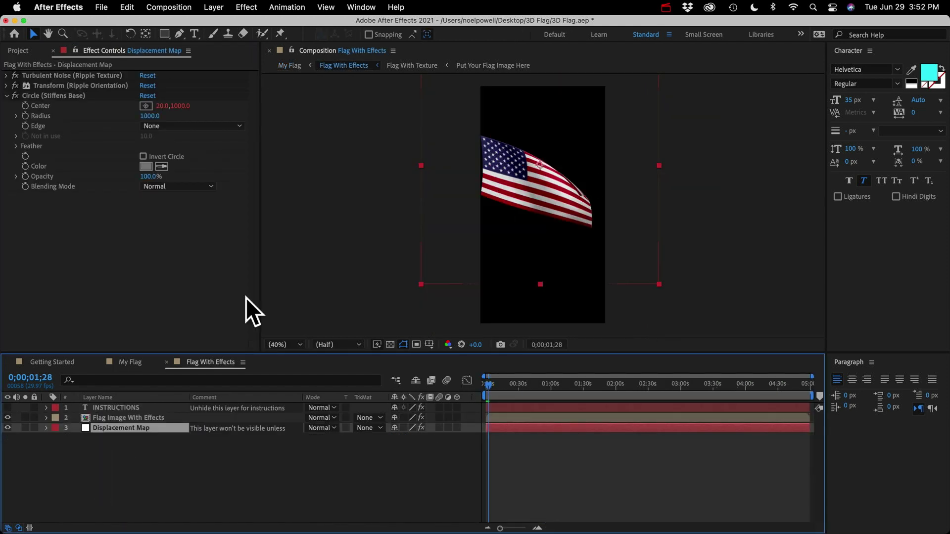
pyautogui.click(6, 96)
pyautogui.click(123, 418)
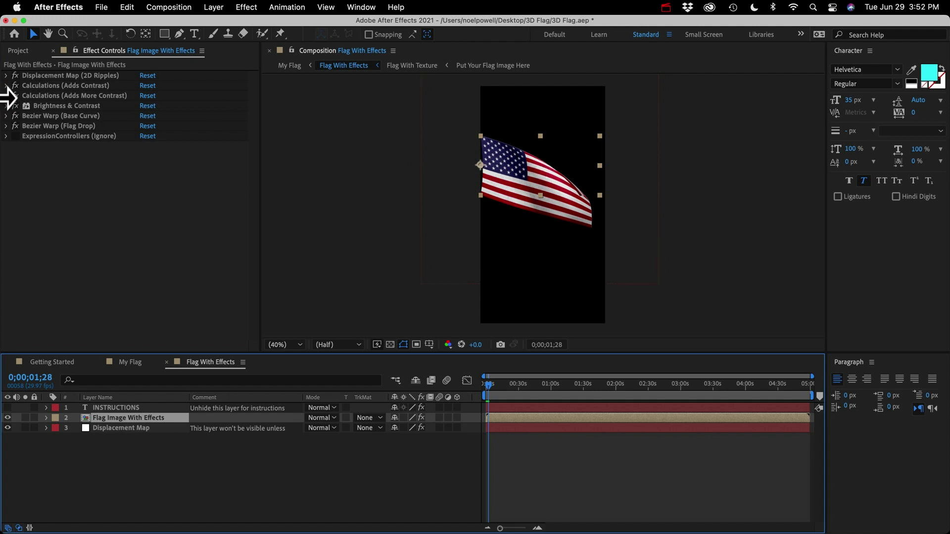
pyautogui.click(29, 125)
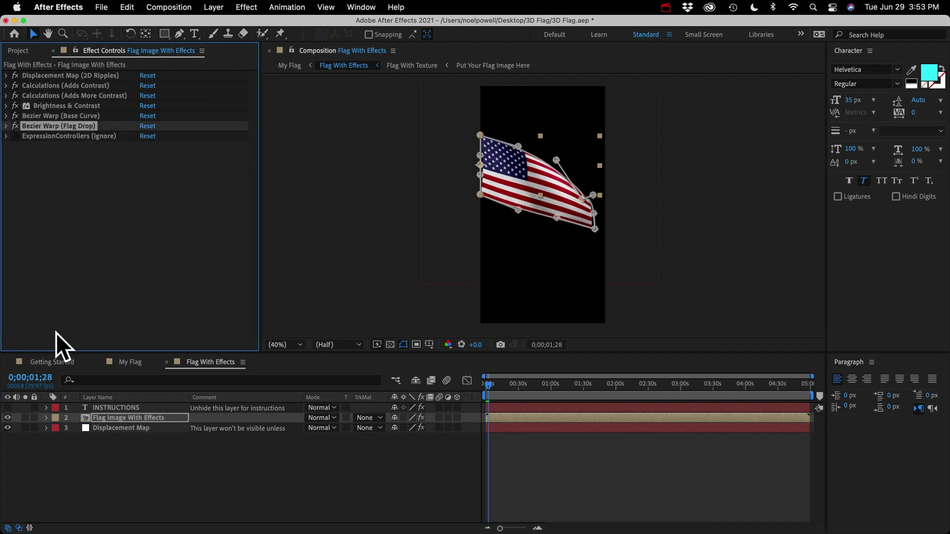
pyautogui.click(119, 504)
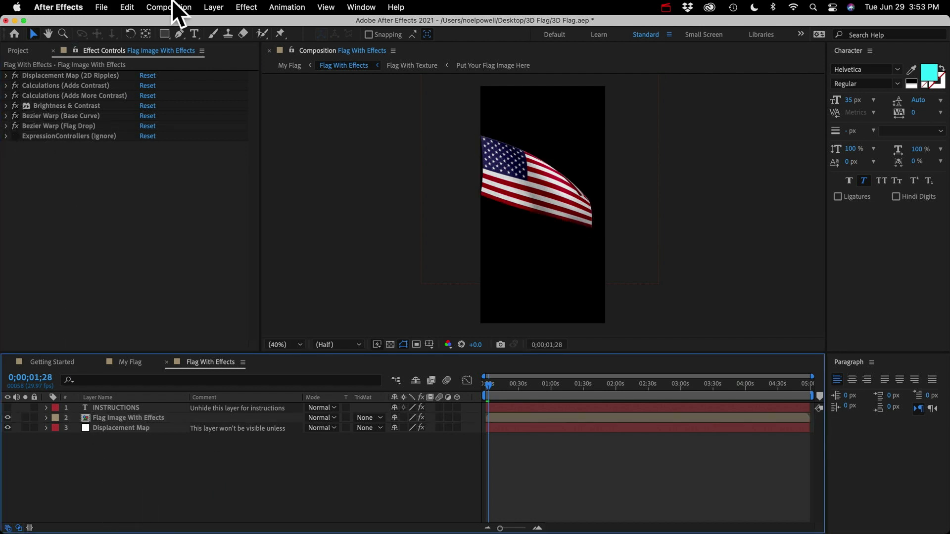
# Create a new white solid and apply Distort > Bezier Warp to it.
pyautogui.click(207, 6)
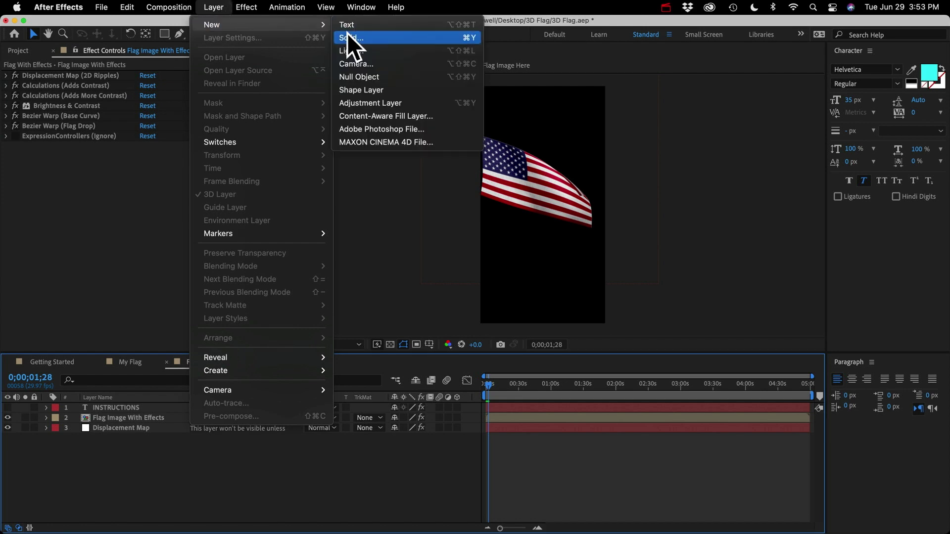
pyautogui.click(353, 37)
pyautogui.press('Return')
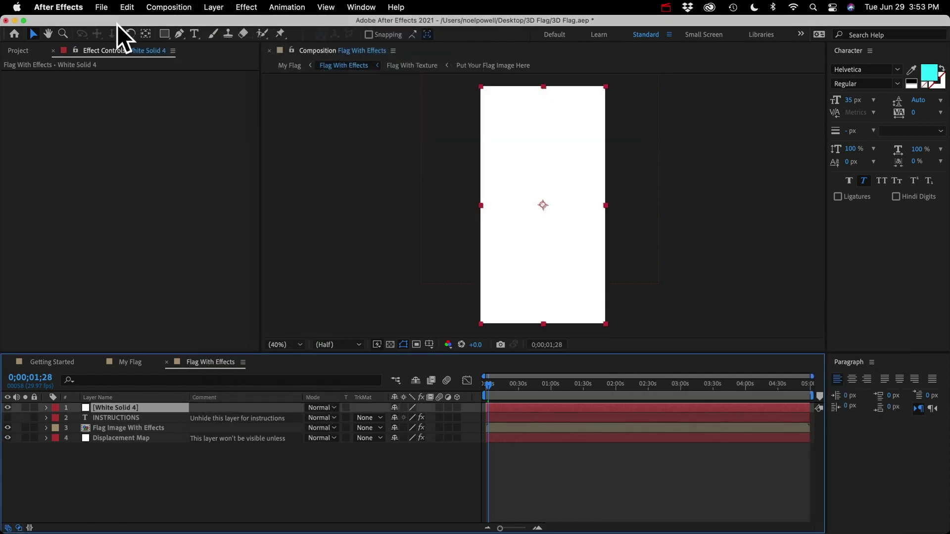
pyautogui.click(256, 5)
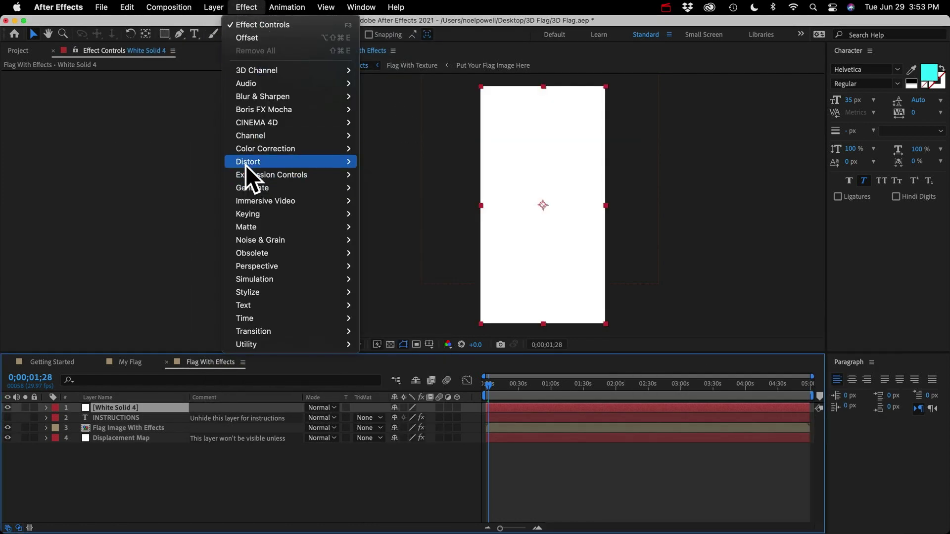
pyautogui.moveTo(246, 163)
pyautogui.click(379, 51)
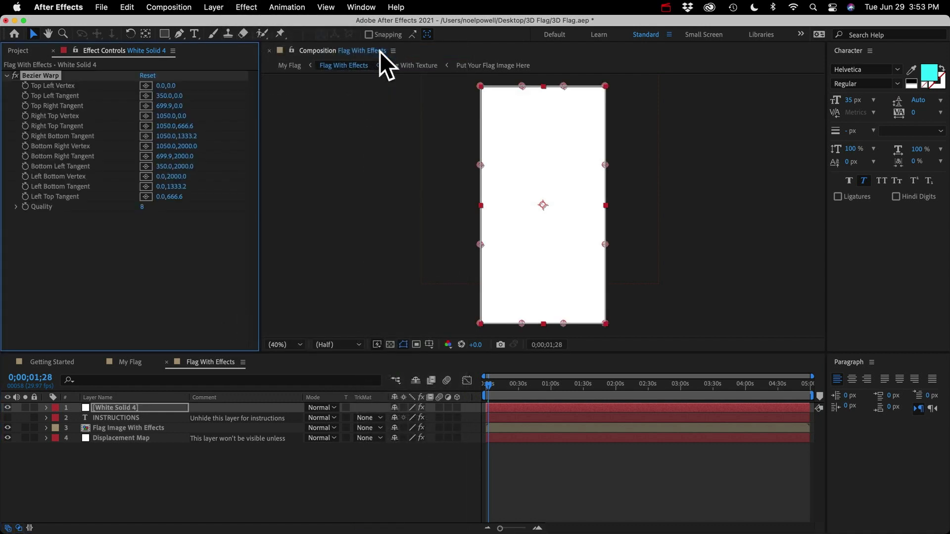
pyautogui.click(38, 242)
pyautogui.click(52, 76)
# Drag the Bezier Warp handles to bend the solid into a flag, then delete White Solid 4.
pyautogui.moveTo(564, 85); pyautogui.dragTo(565, 114)
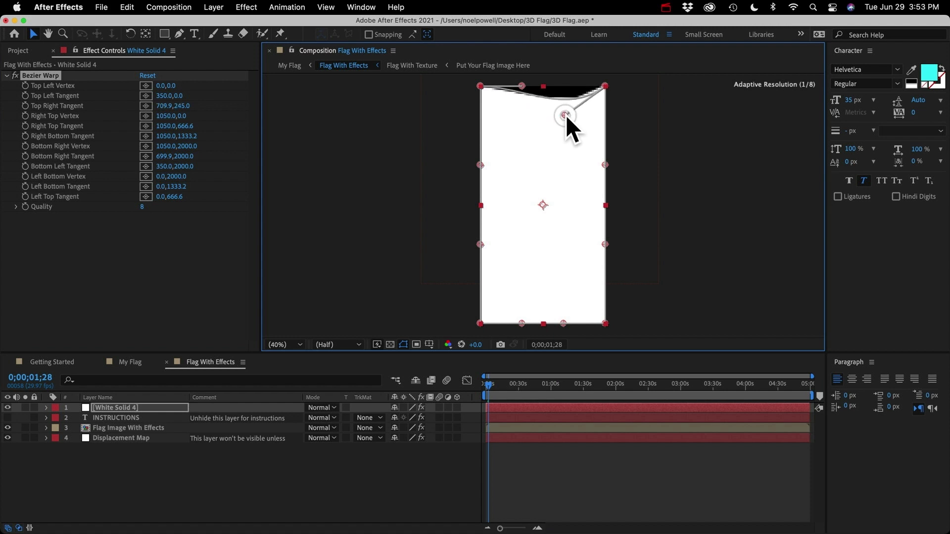
pyautogui.moveTo(604, 85); pyautogui.dragTo(571, 151)
pyautogui.moveTo(604, 243); pyautogui.dragTo(555, 226)
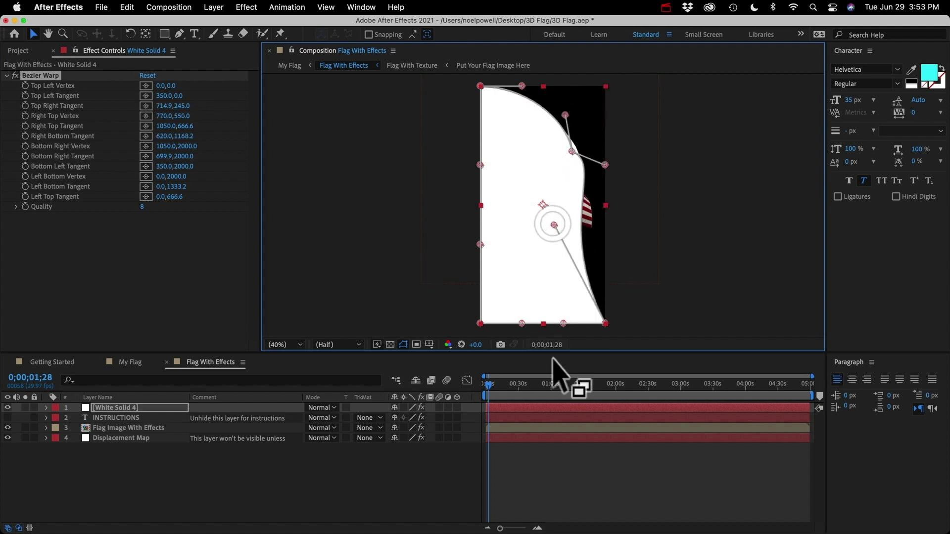
pyautogui.moveTo(559, 322); pyautogui.dragTo(547, 272)
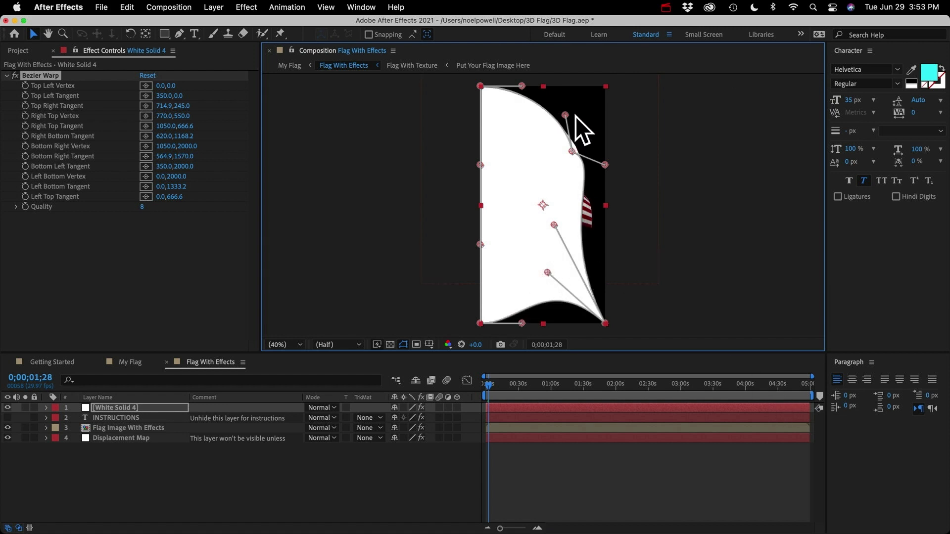
pyautogui.moveTo(565, 115)
pyautogui.mouseDown()
pyautogui.moveTo(535, 129)
pyautogui.moveTo(579, 109)
pyautogui.moveTo(531, 152)
pyautogui.moveTo(548, 114)
pyautogui.mouseUp()
pyautogui.click(121, 408)
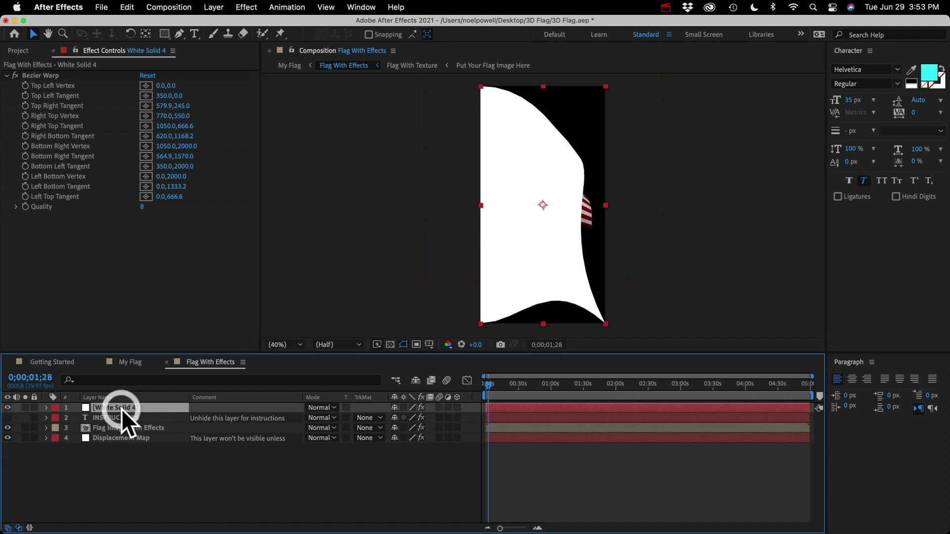
pyautogui.press('Delete')
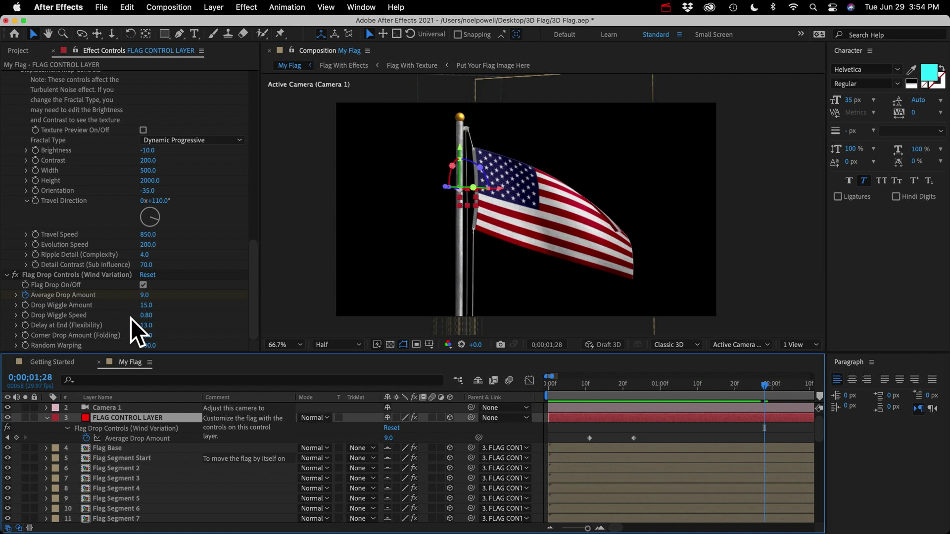
# Collapse the Precomps and Flag (1000x500) folders in the Project panel.
pyautogui.click(15, 51)
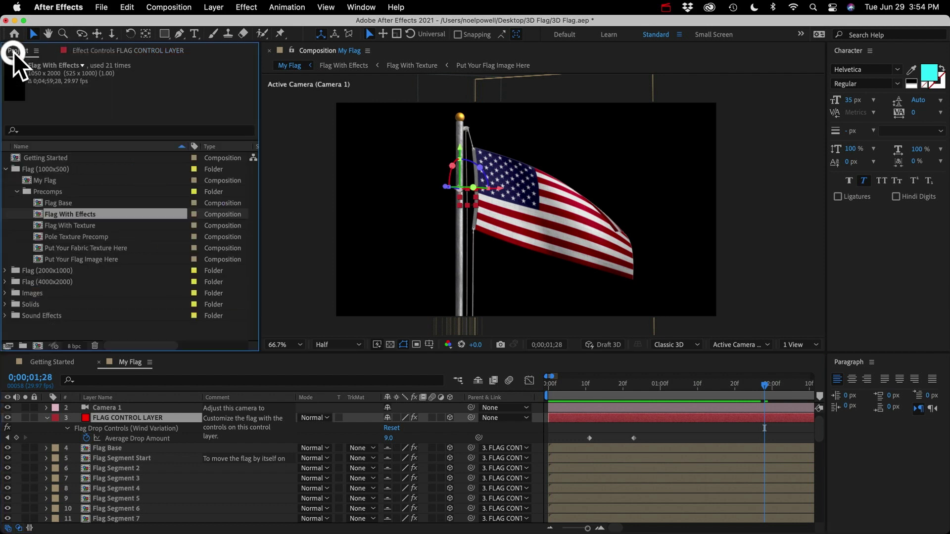
pyautogui.click(16, 192)
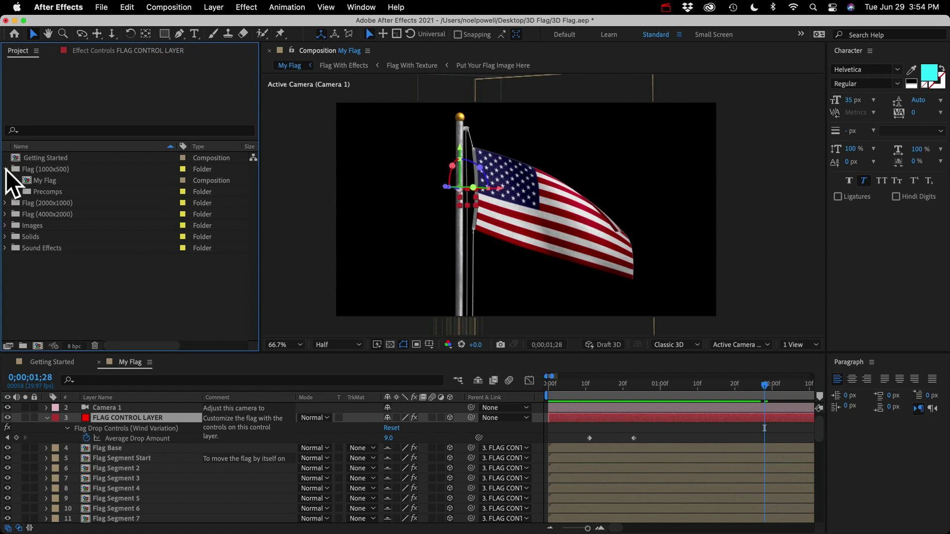
pyautogui.click(5, 169)
pyautogui.click(81, 272)
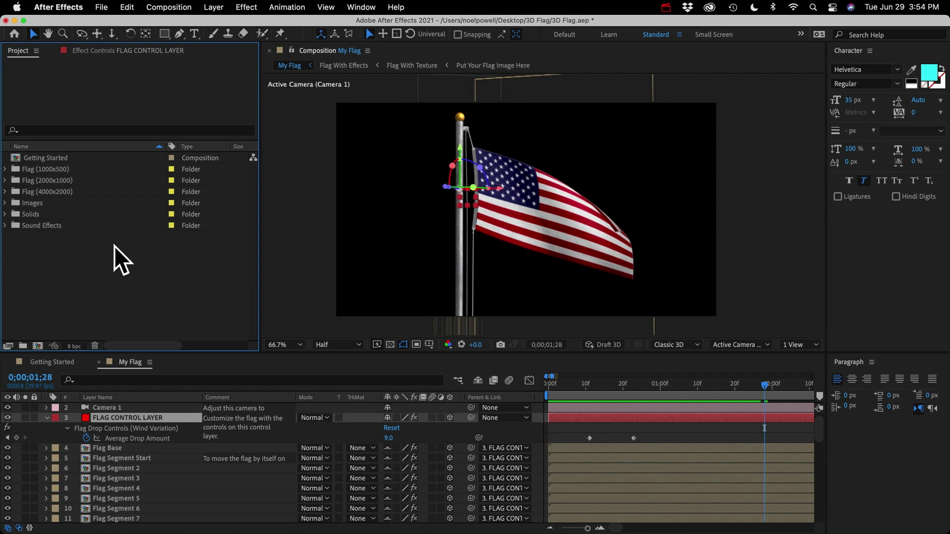
# Browse the import dialog to Desktop > 3D Flag > 3D Flag.aep, then cancel.
pyautogui.click(100, 7)
pyautogui.moveTo(107, 179)
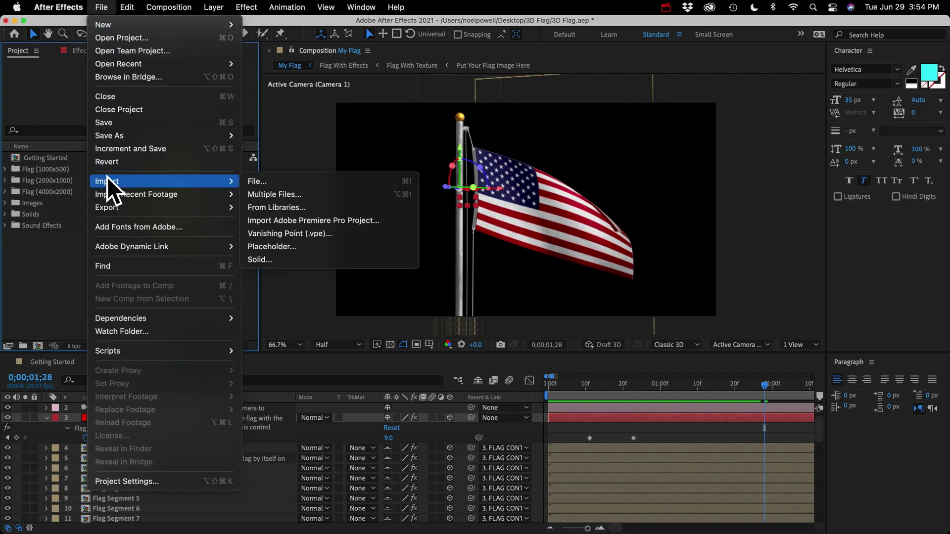
pyautogui.click(256, 182)
pyautogui.press('super+i')
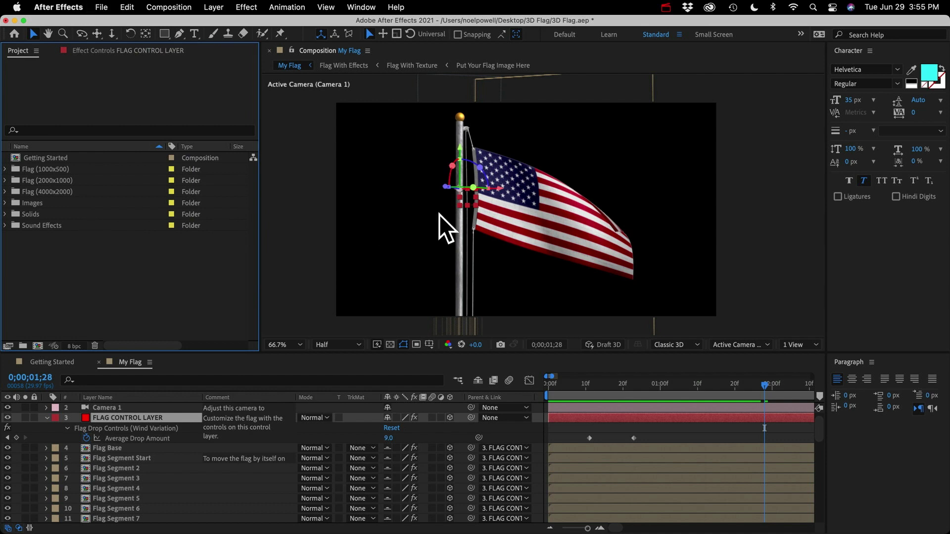
pyautogui.click(162, 158)
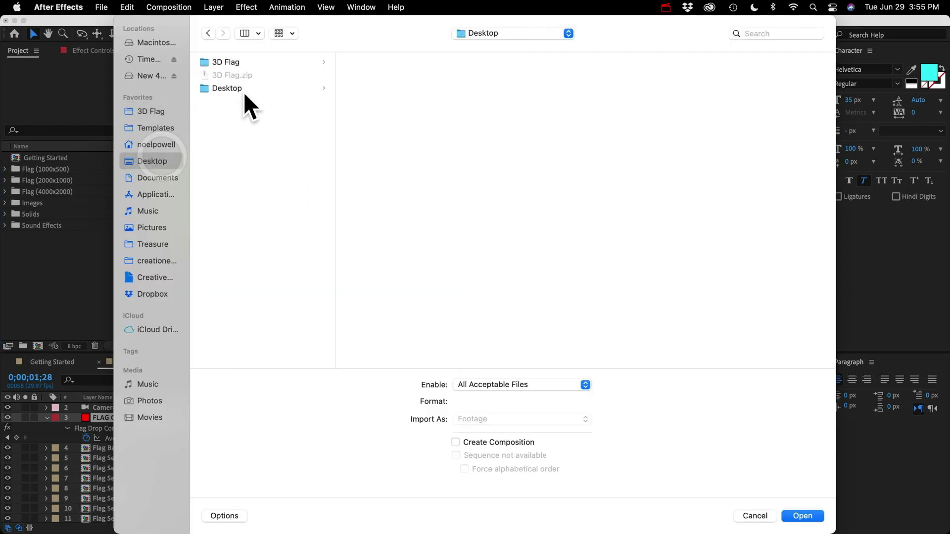
pyautogui.click(239, 61)
pyautogui.click(387, 75)
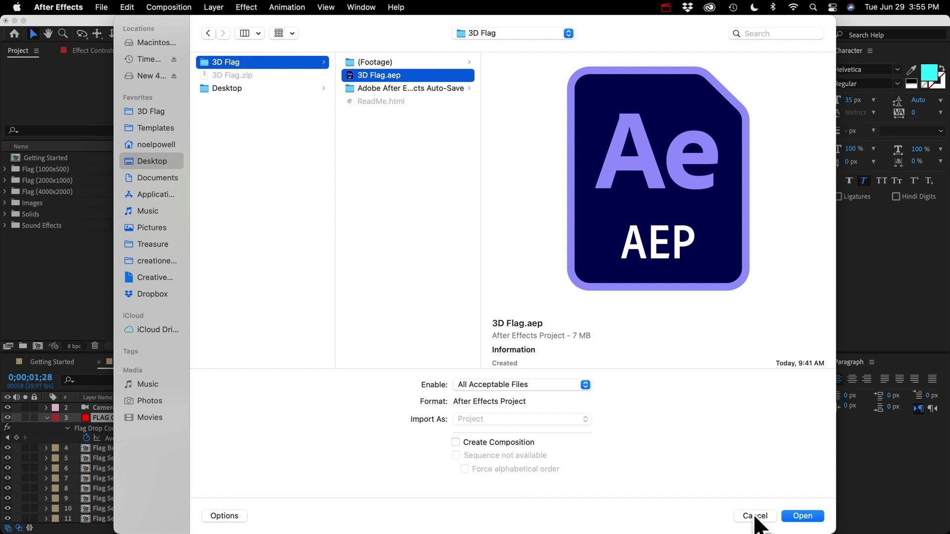
pyautogui.click(759, 516)
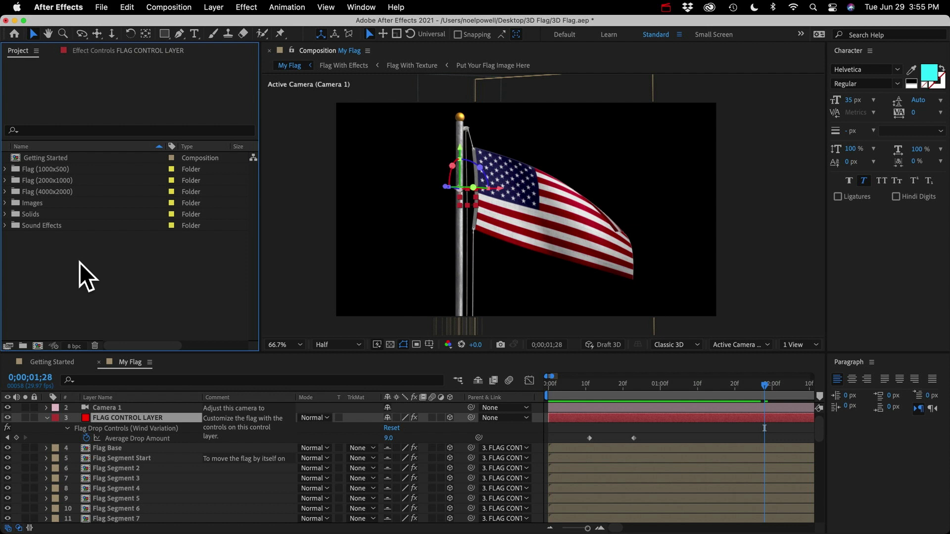
# Inspect the Flag (1000x500) folder and the import options, leaving the project unchanged.
pyautogui.click(44, 169)
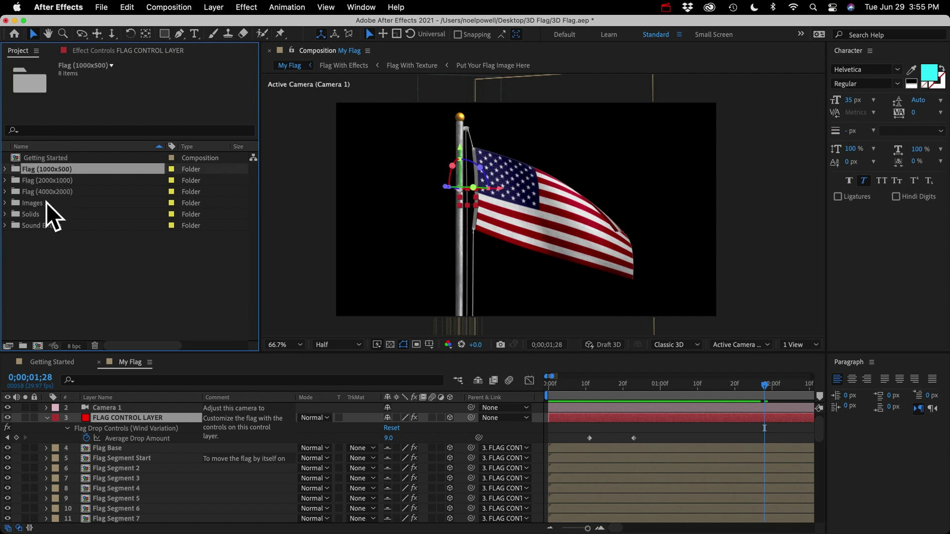
pyautogui.click(61, 246)
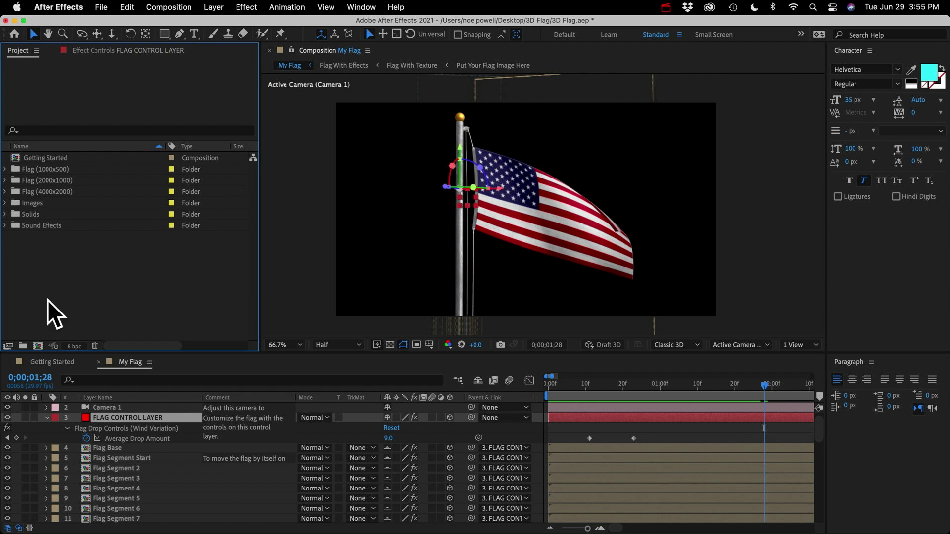
pyautogui.click(101, 6)
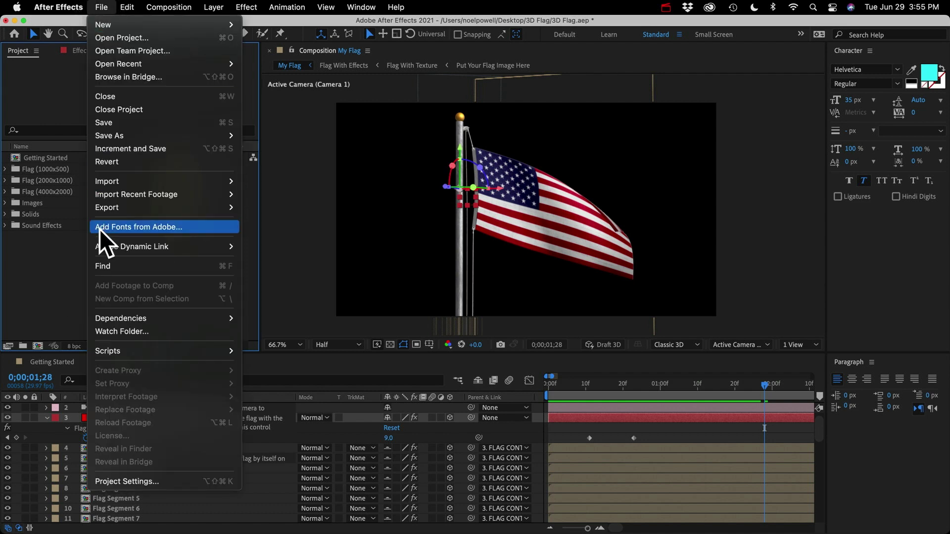
pyautogui.moveTo(108, 183)
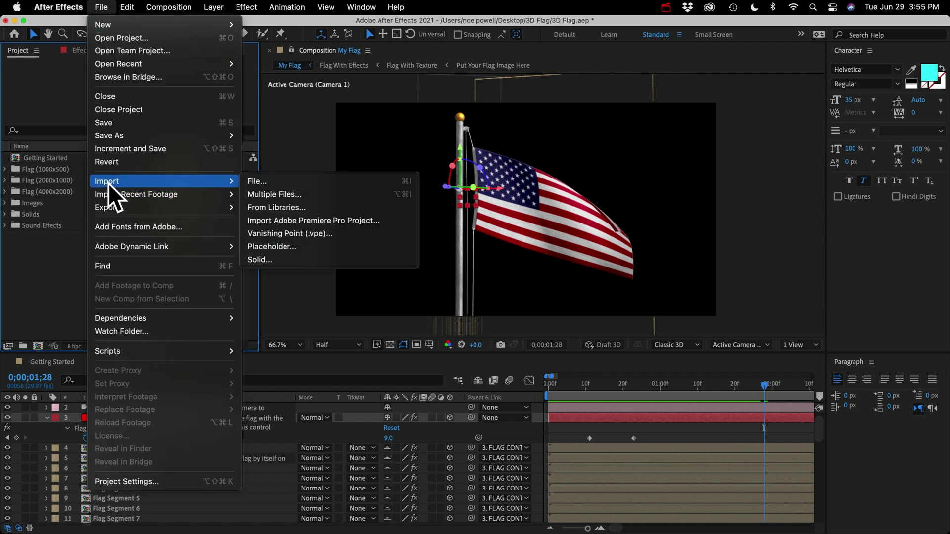
pyautogui.click(14, 265)
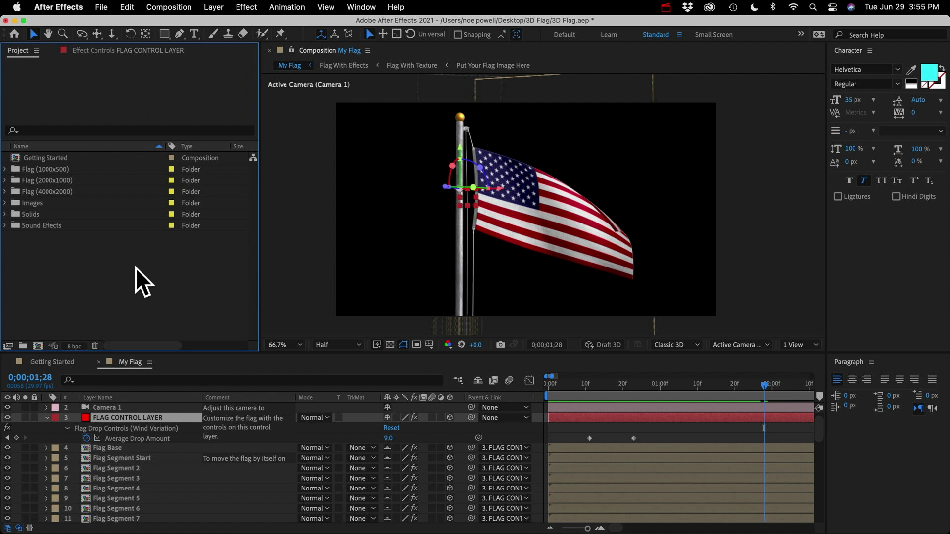
pyautogui.click(74, 273)
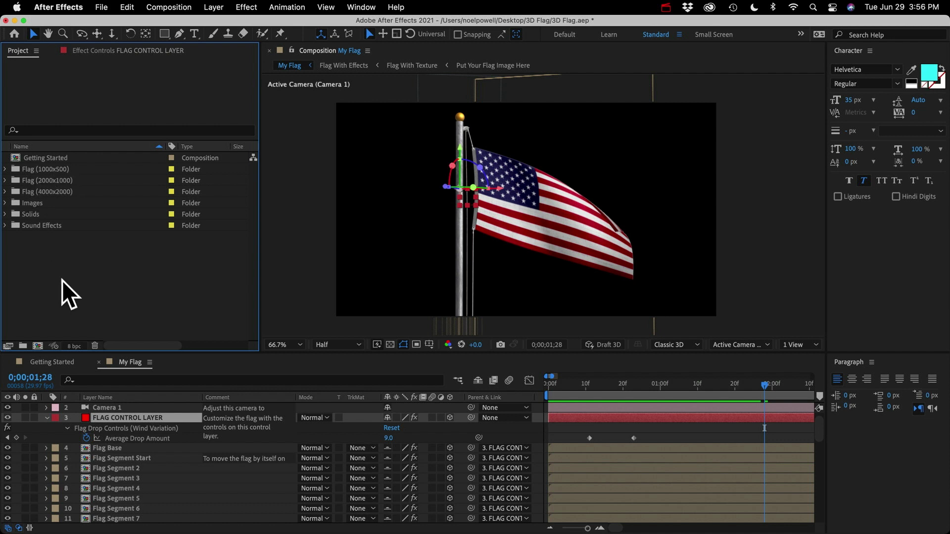
# Delete the Flag (2000x1000) and Flag (4000x2000) folders from the project, confirming the prompt.
pyautogui.click(54, 177)
pyautogui.click(57, 188)
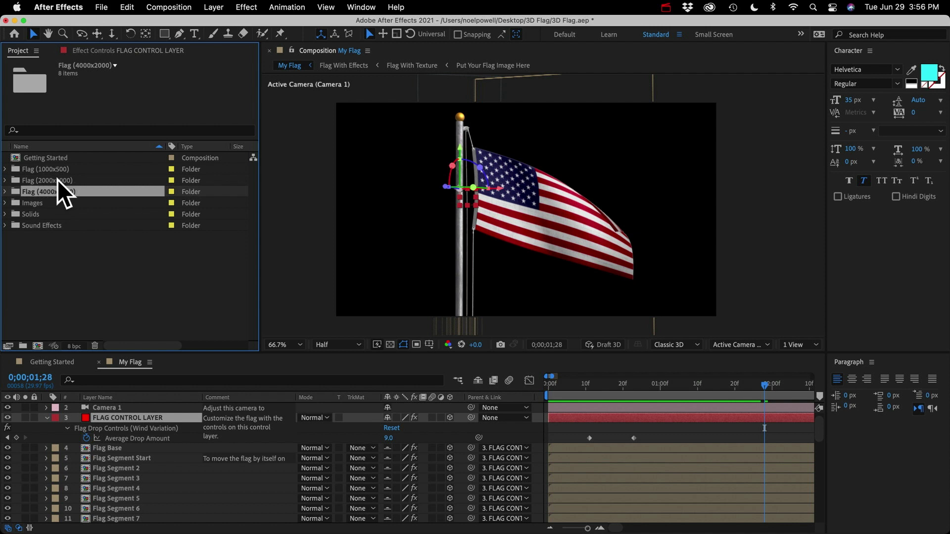
pyautogui.keyDown('shift'); pyautogui.click(58, 179); pyautogui.keyUp('shift')
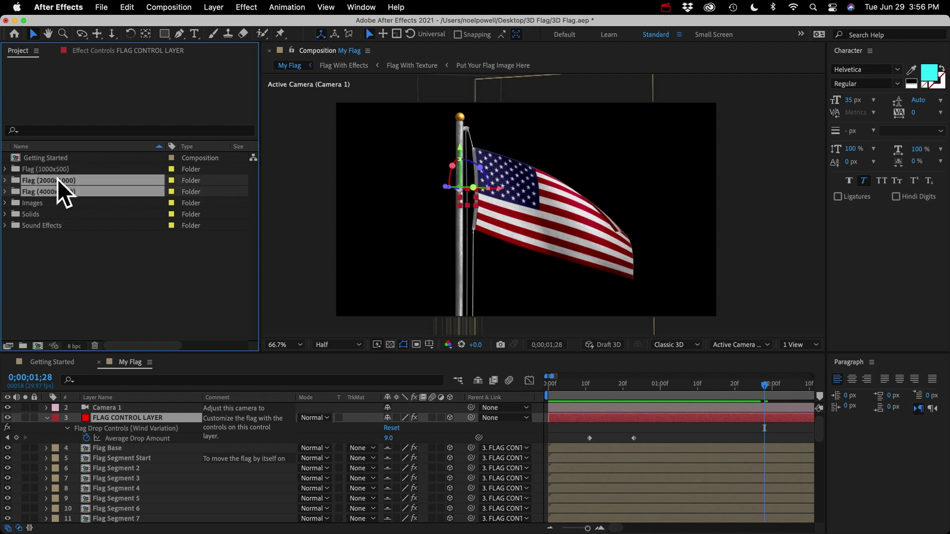
pyautogui.press('Delete')
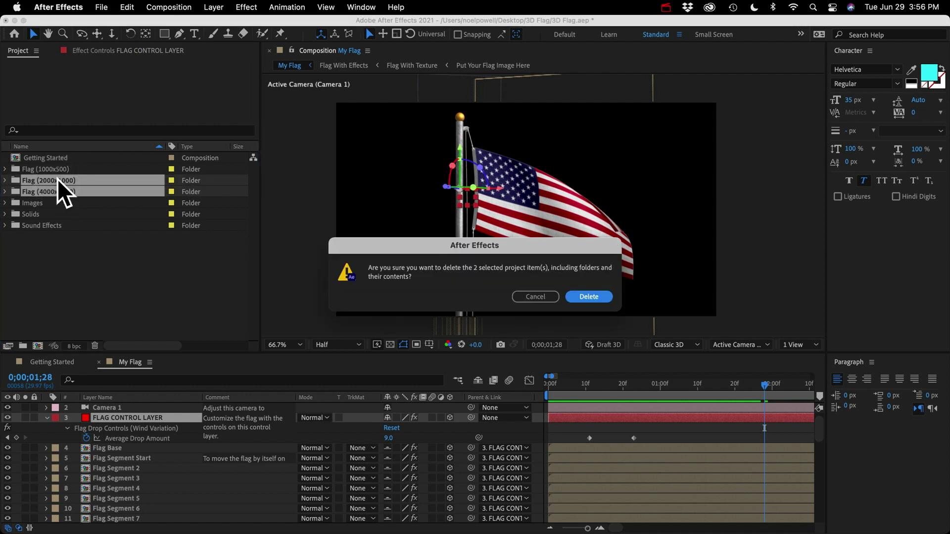
pyautogui.press('Return')
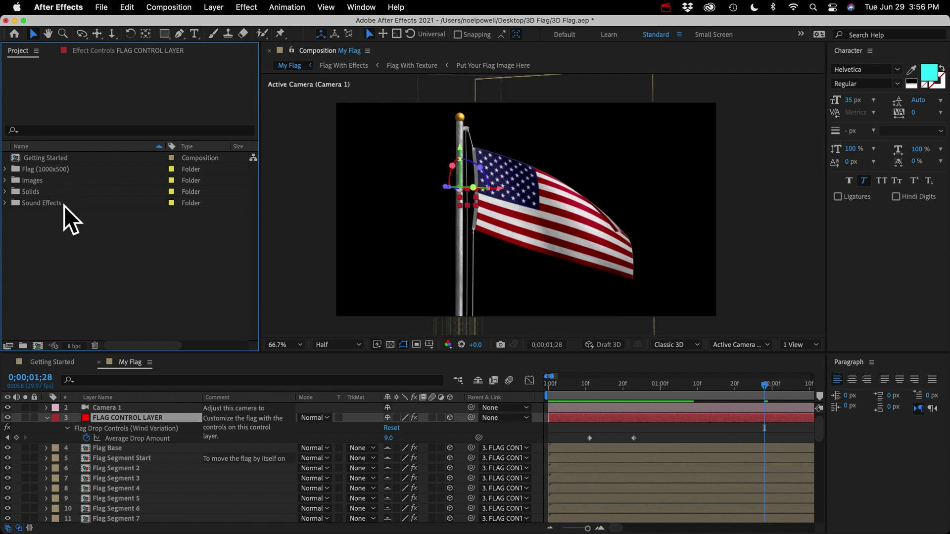
# Expand the Images and Sound Effects folders in the Project panel.
pyautogui.click(6, 180)
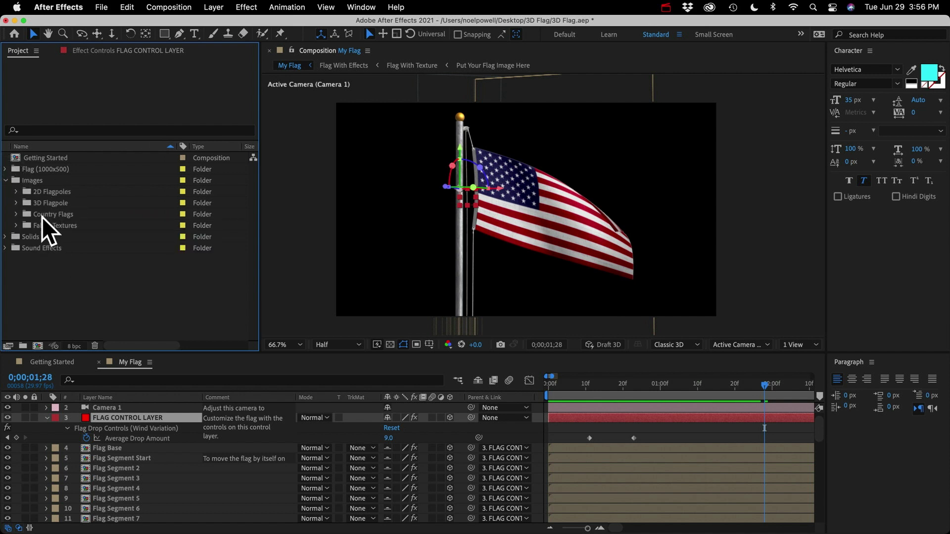
pyautogui.click(38, 247)
pyautogui.click(6, 247)
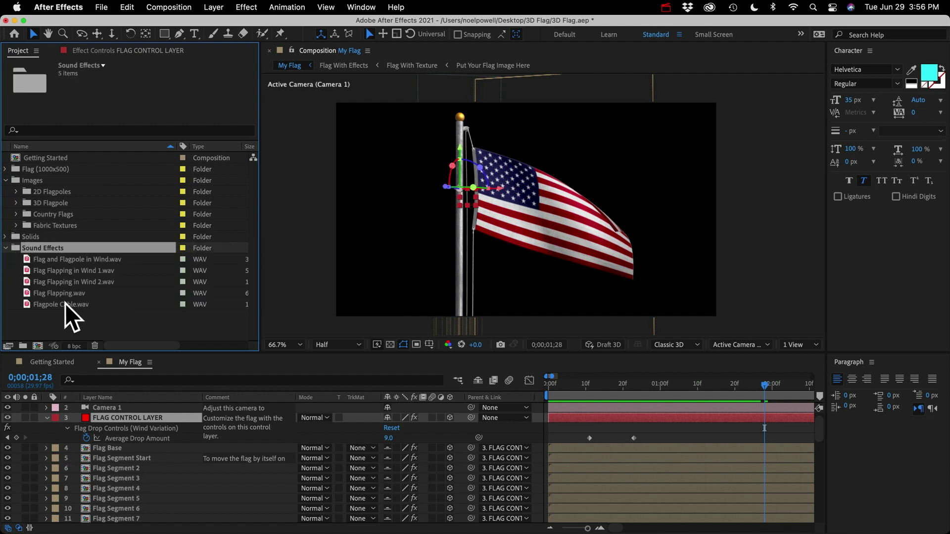